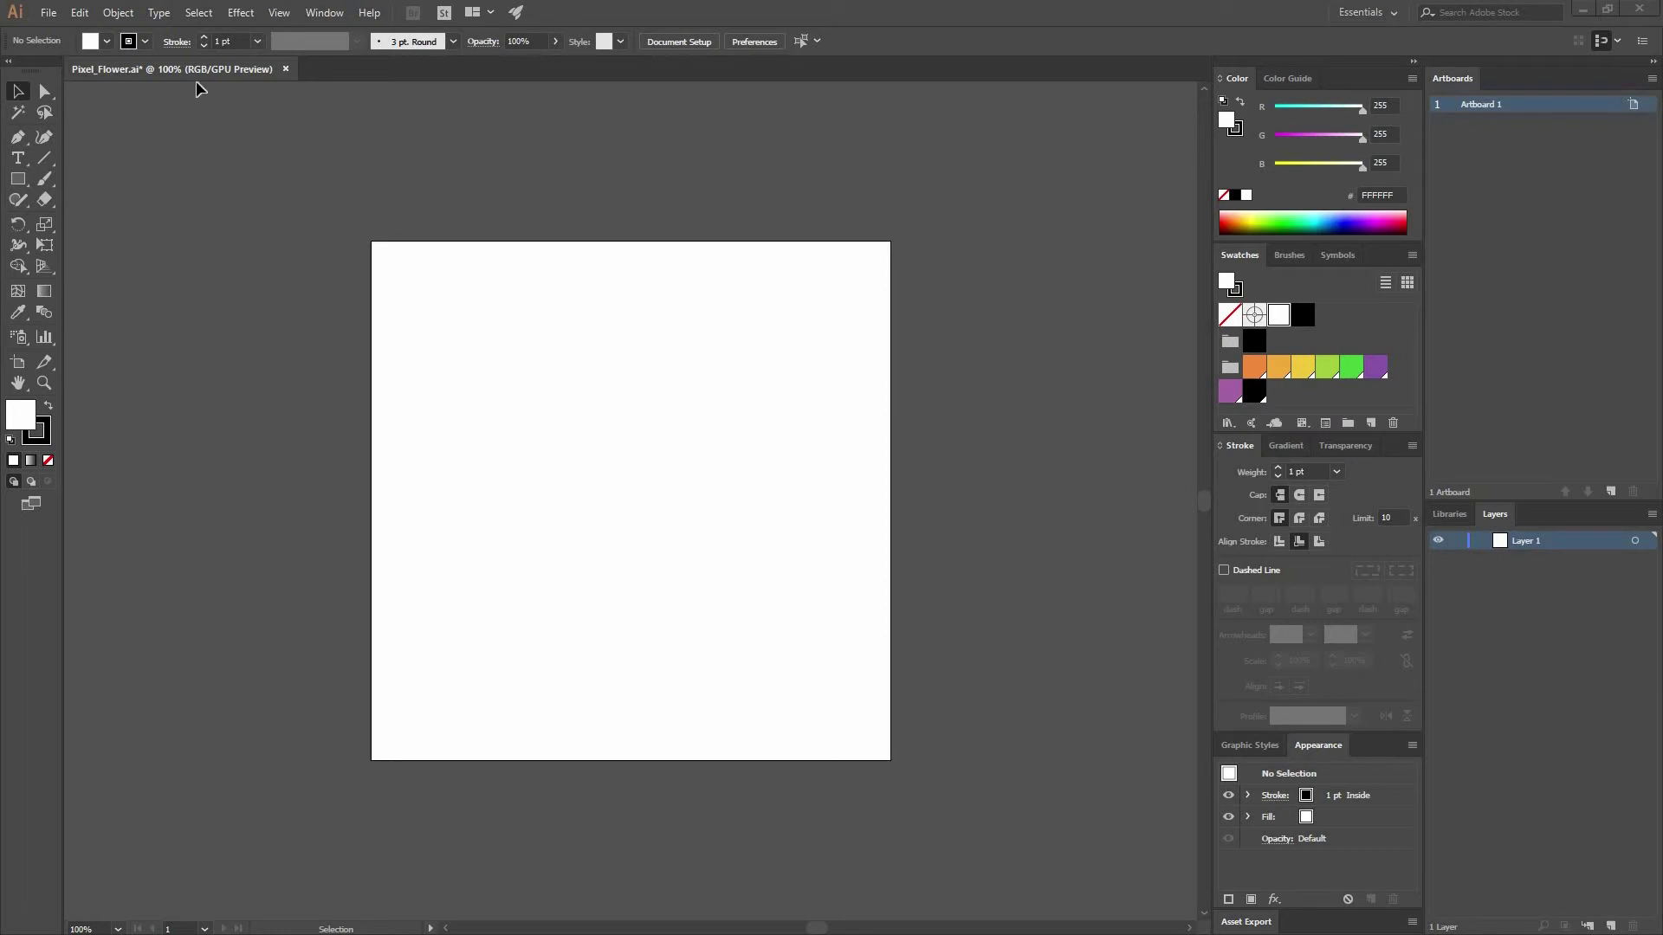
{"action": "left_click", "coordinate": [48, 13]}
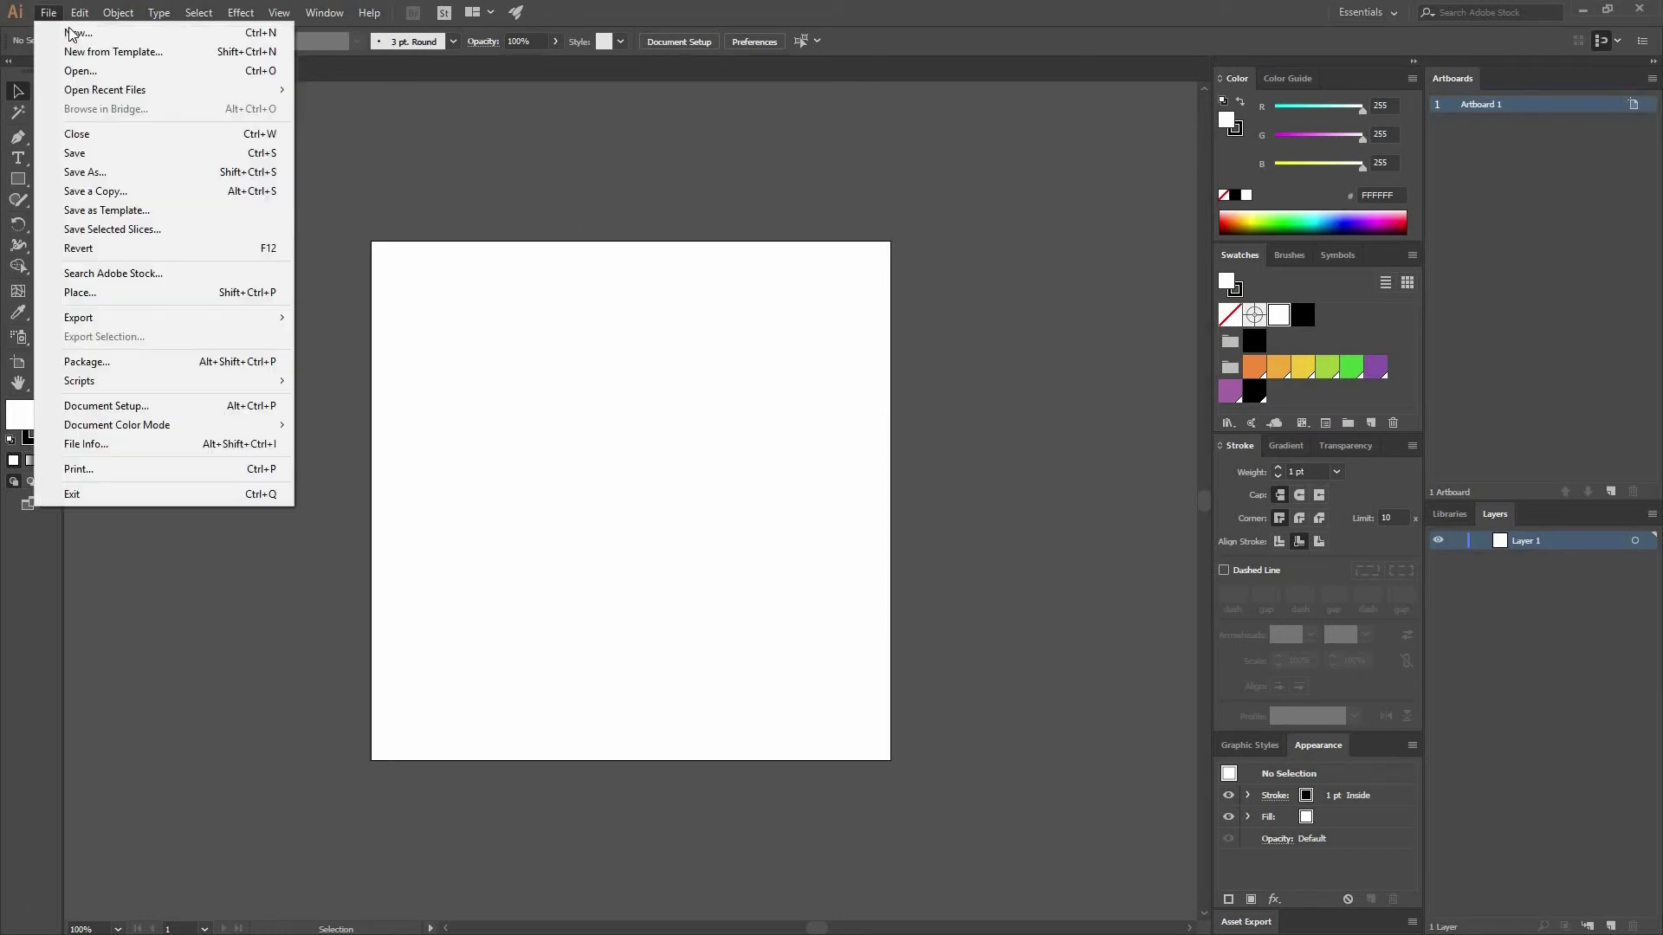
{"action": "left_click", "coordinate": [72, 32]}
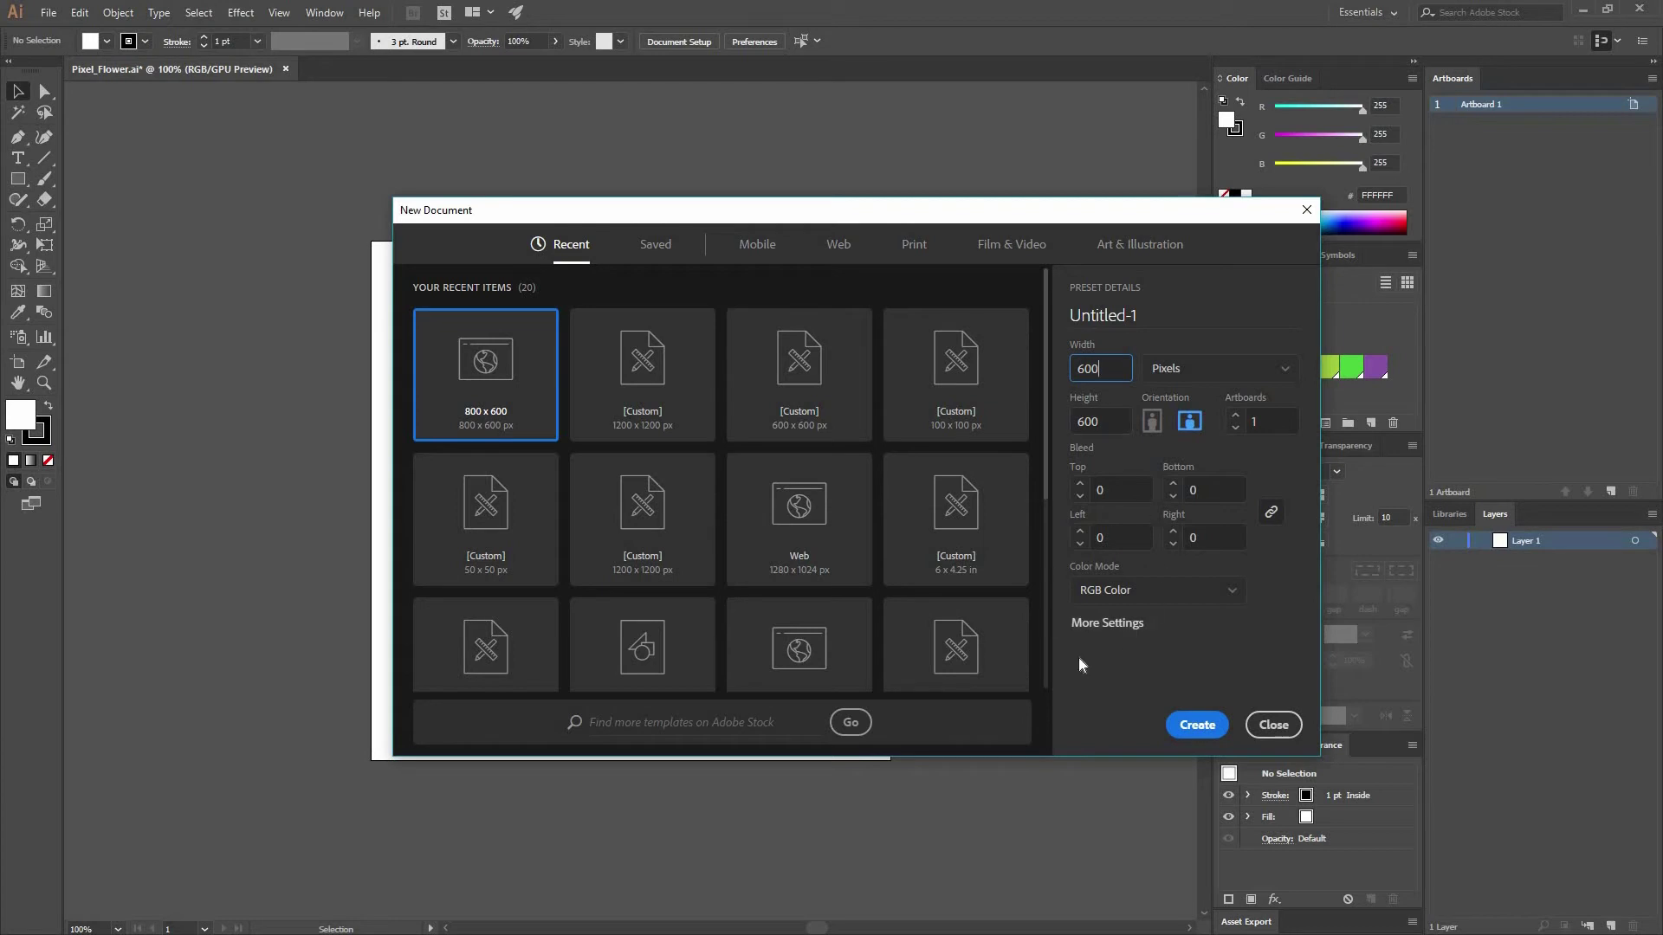
{"action": "left_click", "coordinate": [1271, 725]}
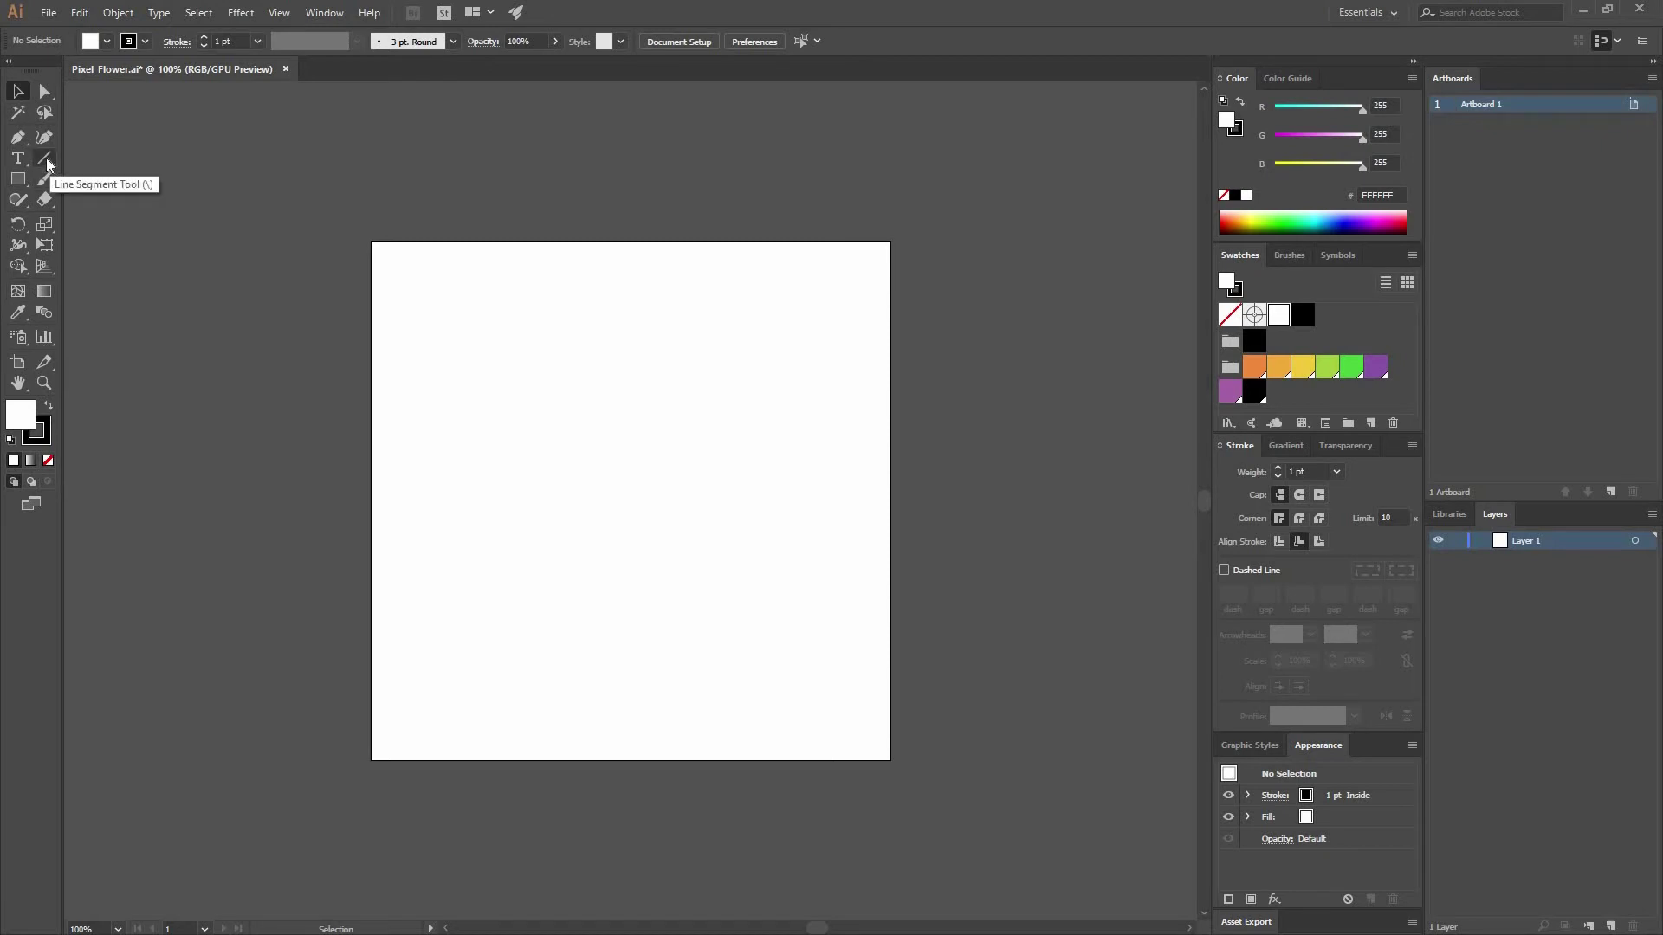
Step: Choose the Rectangular Grid Tool from the Line Segment tool flyout
{"action": "left_click_drag", "start_coordinate": [46, 157], "coordinate": [105, 236]}
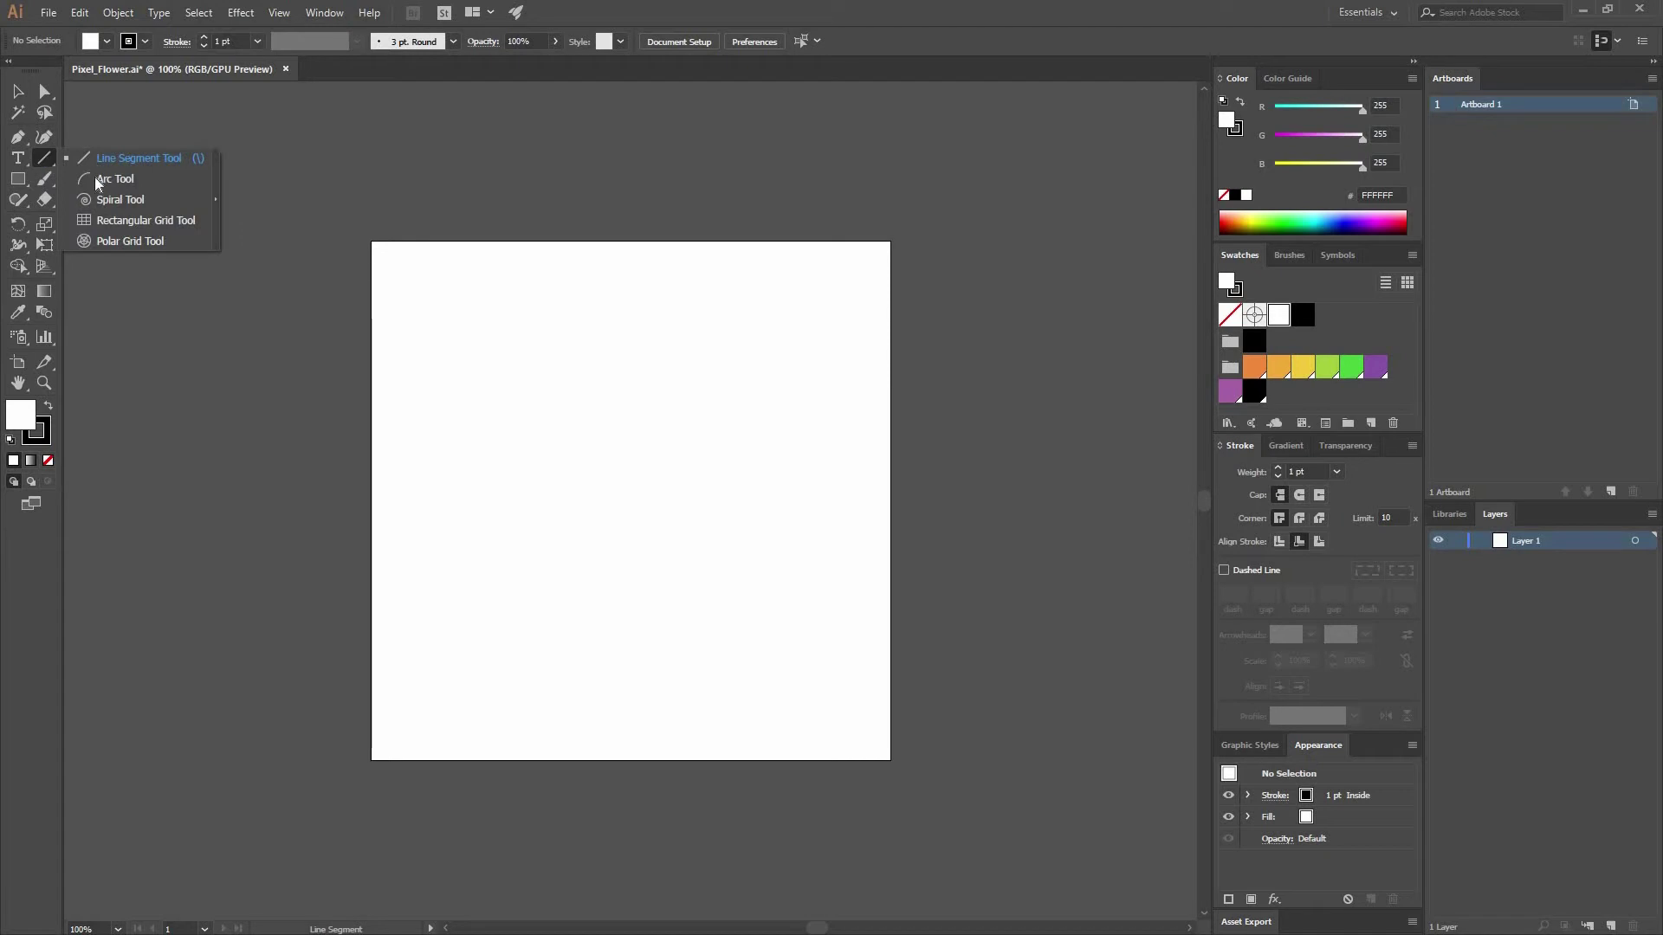
{"action": "left_click", "coordinate": [164, 223]}
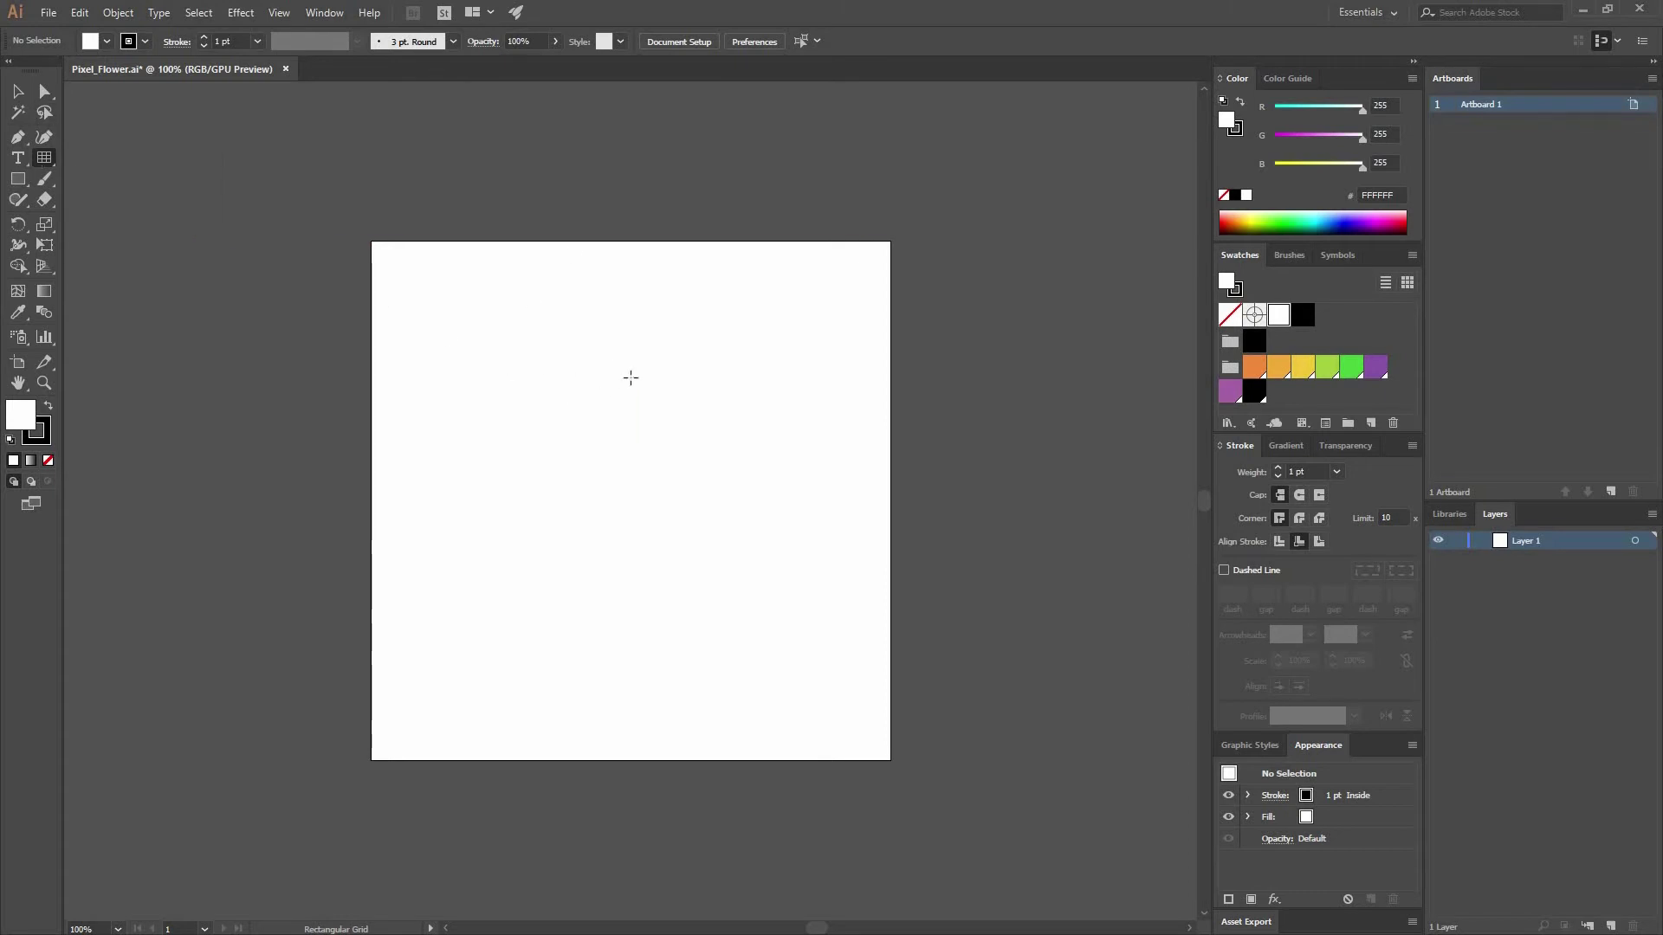
Step: Create a 600 × 600 px rectangular grid with 31 horizontal and 31 vertical dividers
{"action": "left_click", "coordinate": [661, 385]}
{"action": "type", "text": "600"}
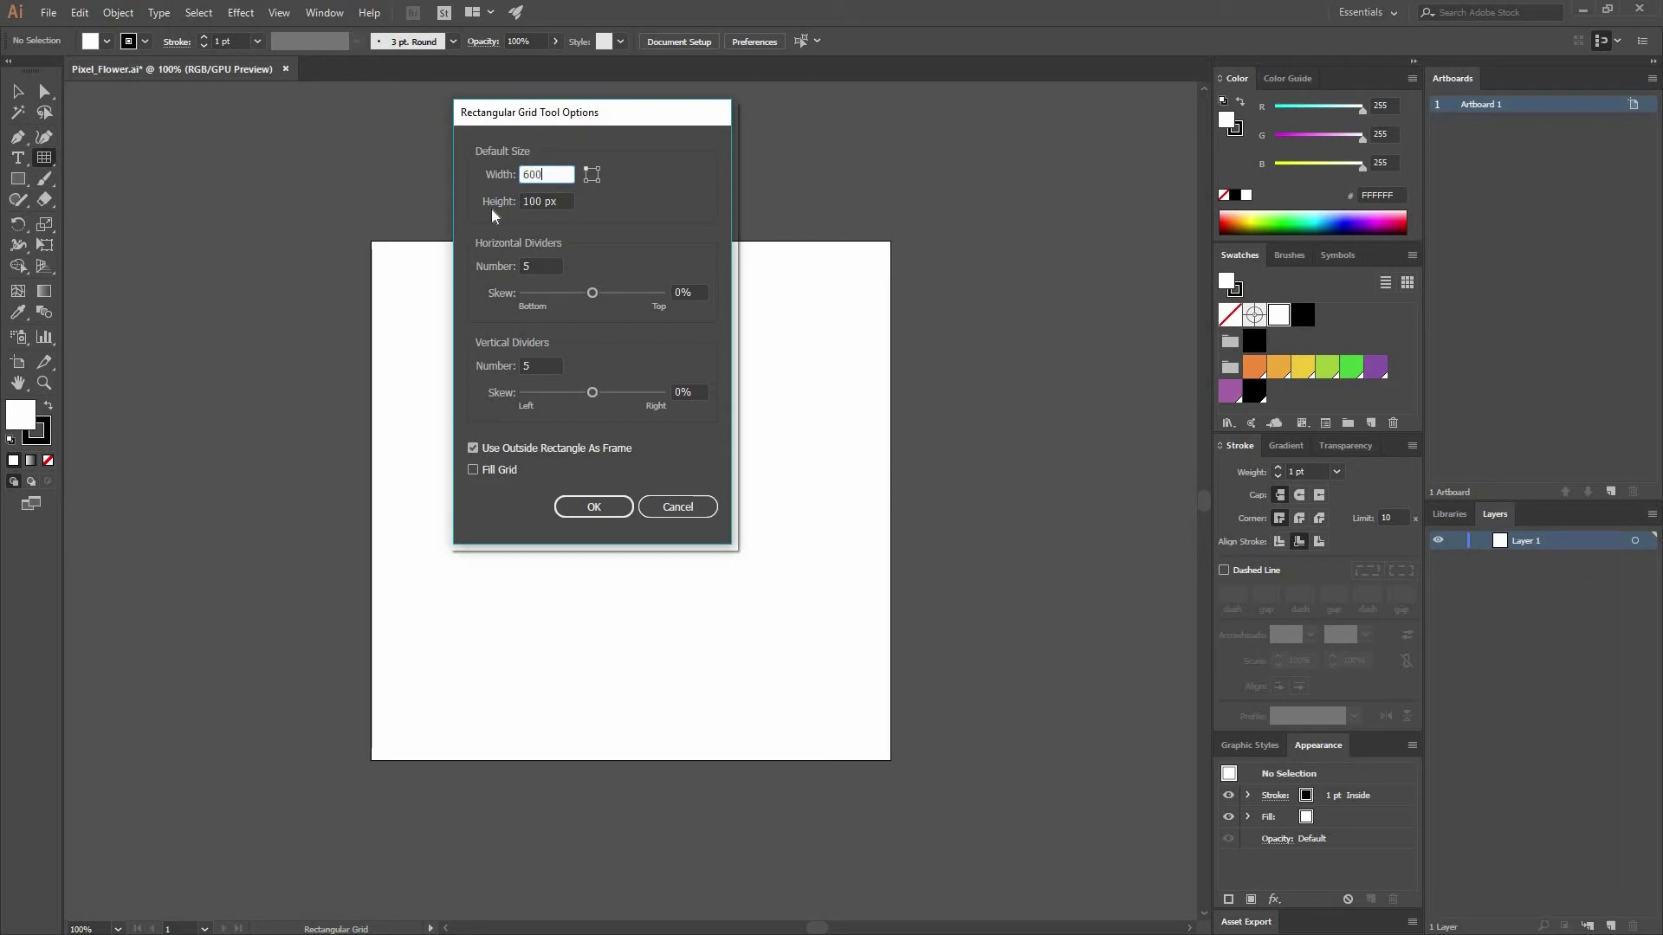
{"action": "key", "text": "Tab"}
{"action": "type", "text": "600"}
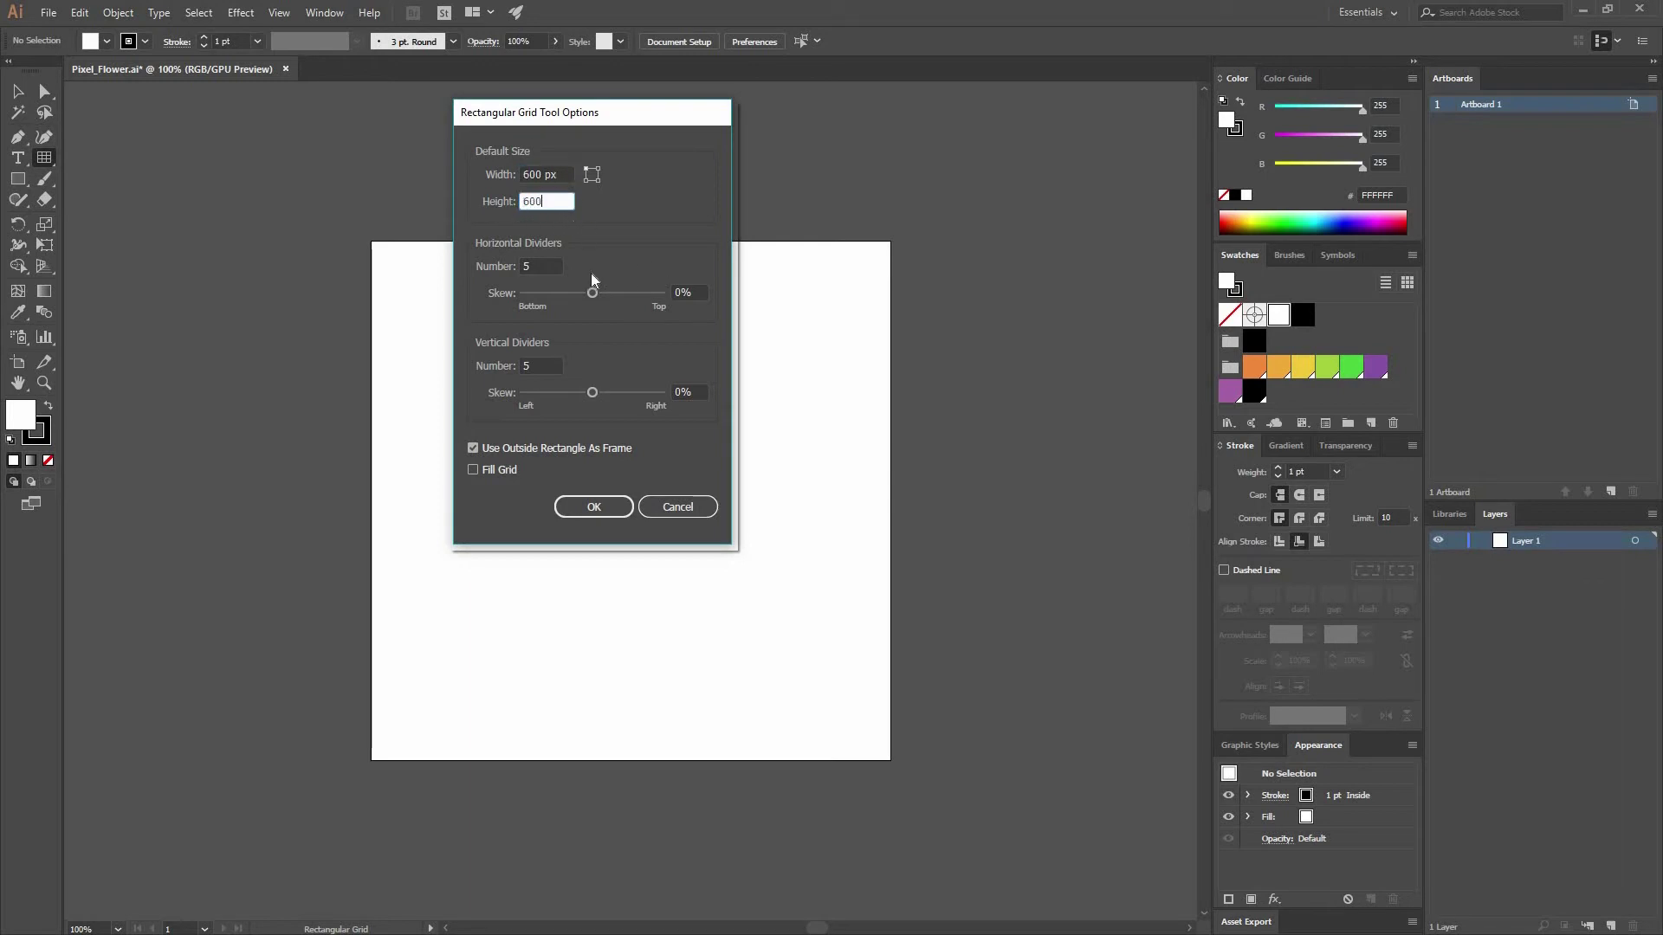
{"action": "left_click", "coordinate": [557, 264]}
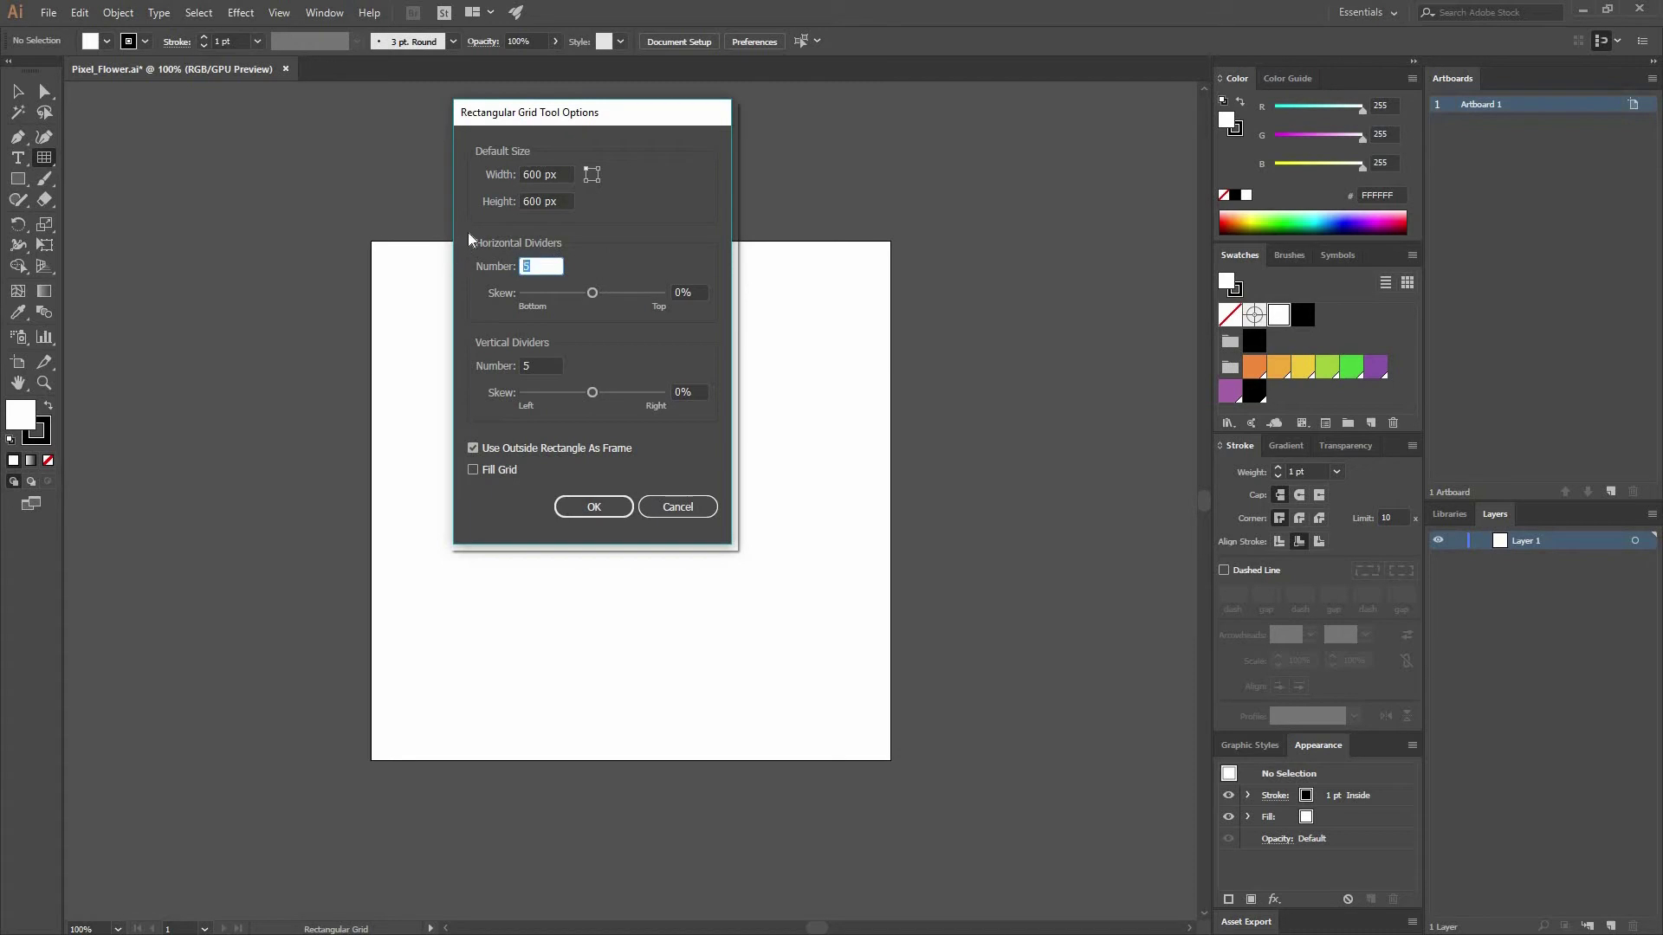
{"action": "type", "text": "31"}
{"action": "left_click", "coordinate": [535, 366]}
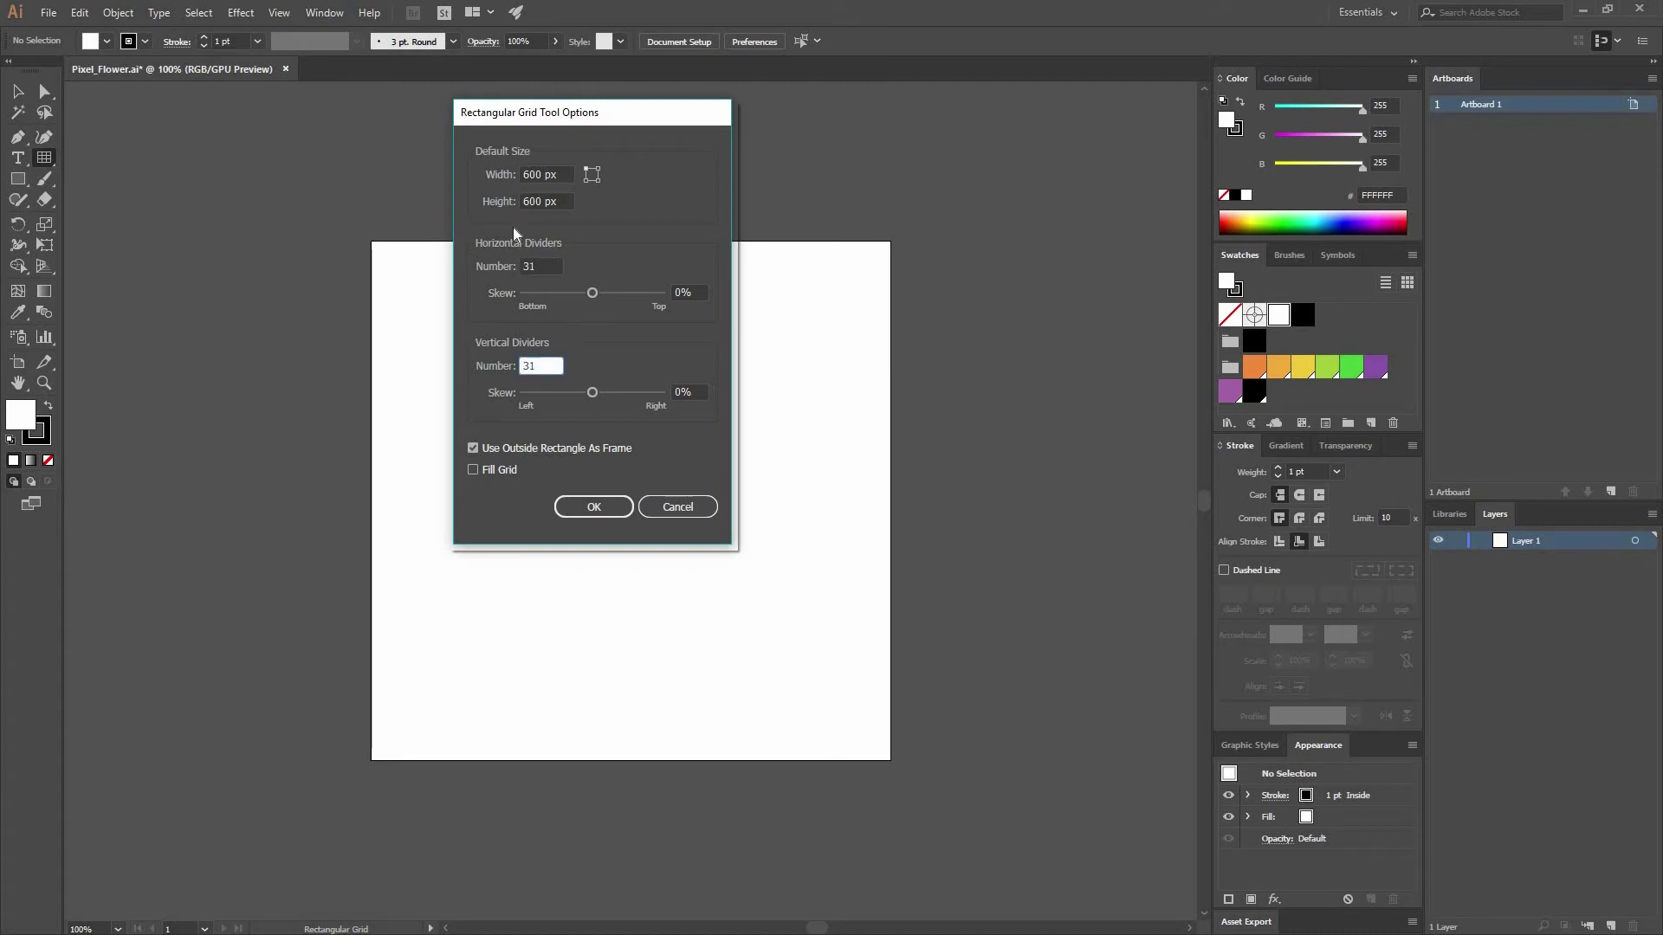
{"action": "left_click", "coordinate": [603, 510]}
Step: Center the grid horizontally and vertically on the artboard using Align to Artboard, then deselect
{"action": "key", "text": "Return"}
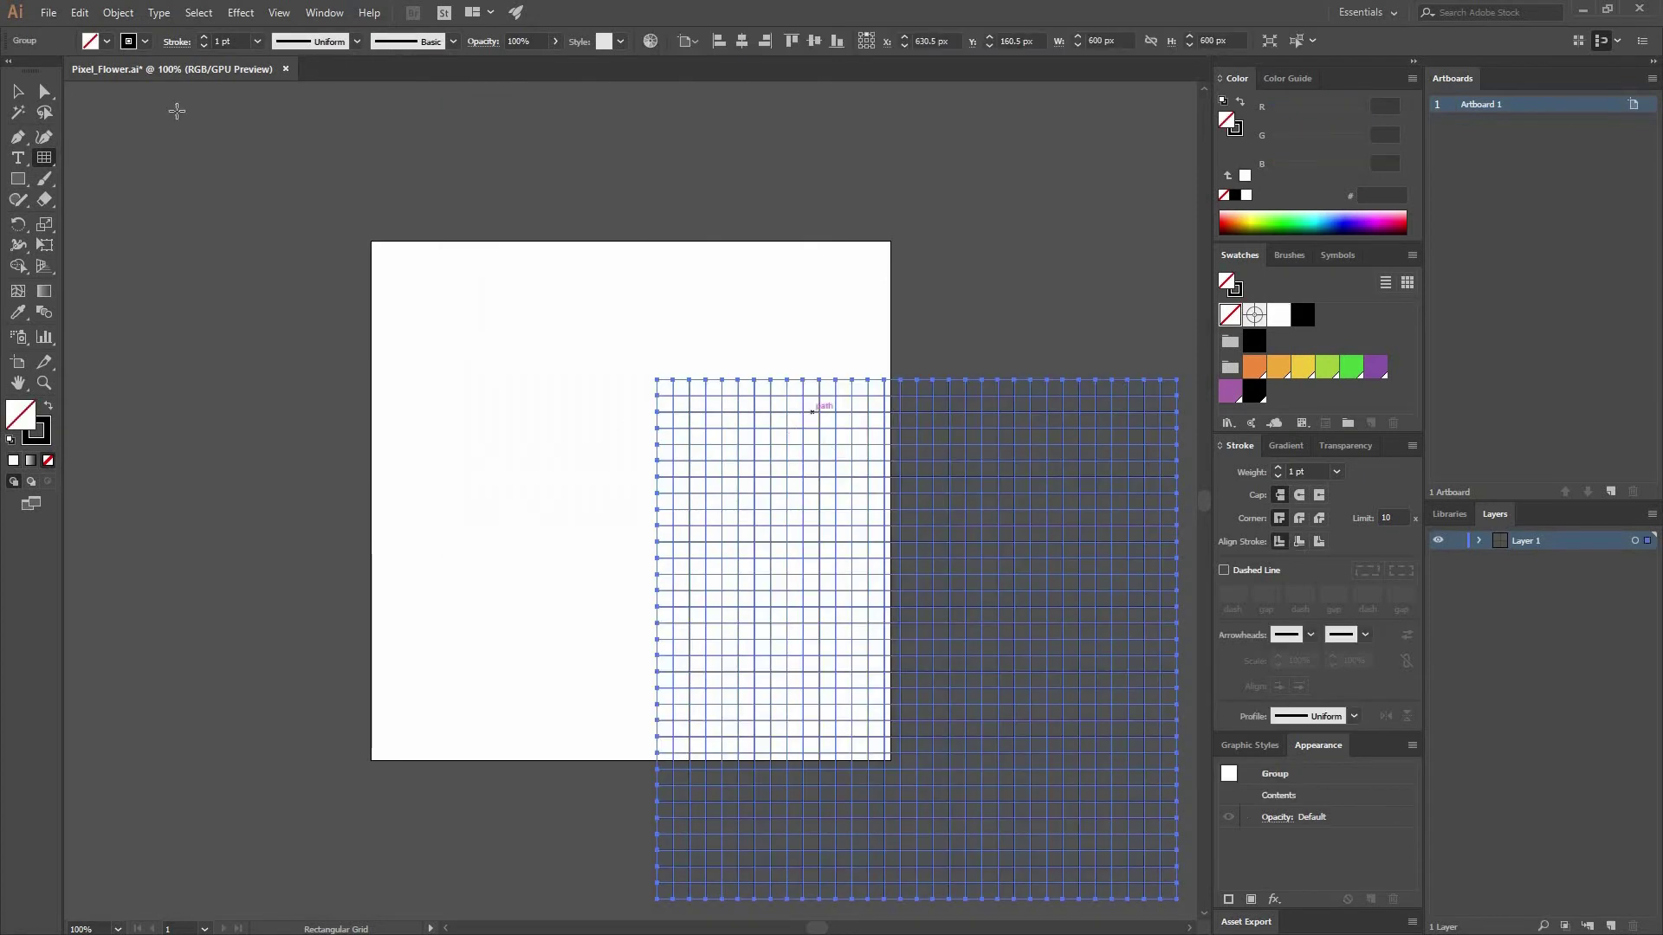
{"action": "key", "text": "v"}
{"action": "left_click_drag", "start_coordinate": [953, 606], "coordinate": [959, 470]}
{"action": "key", "text": "ctrl+z"}
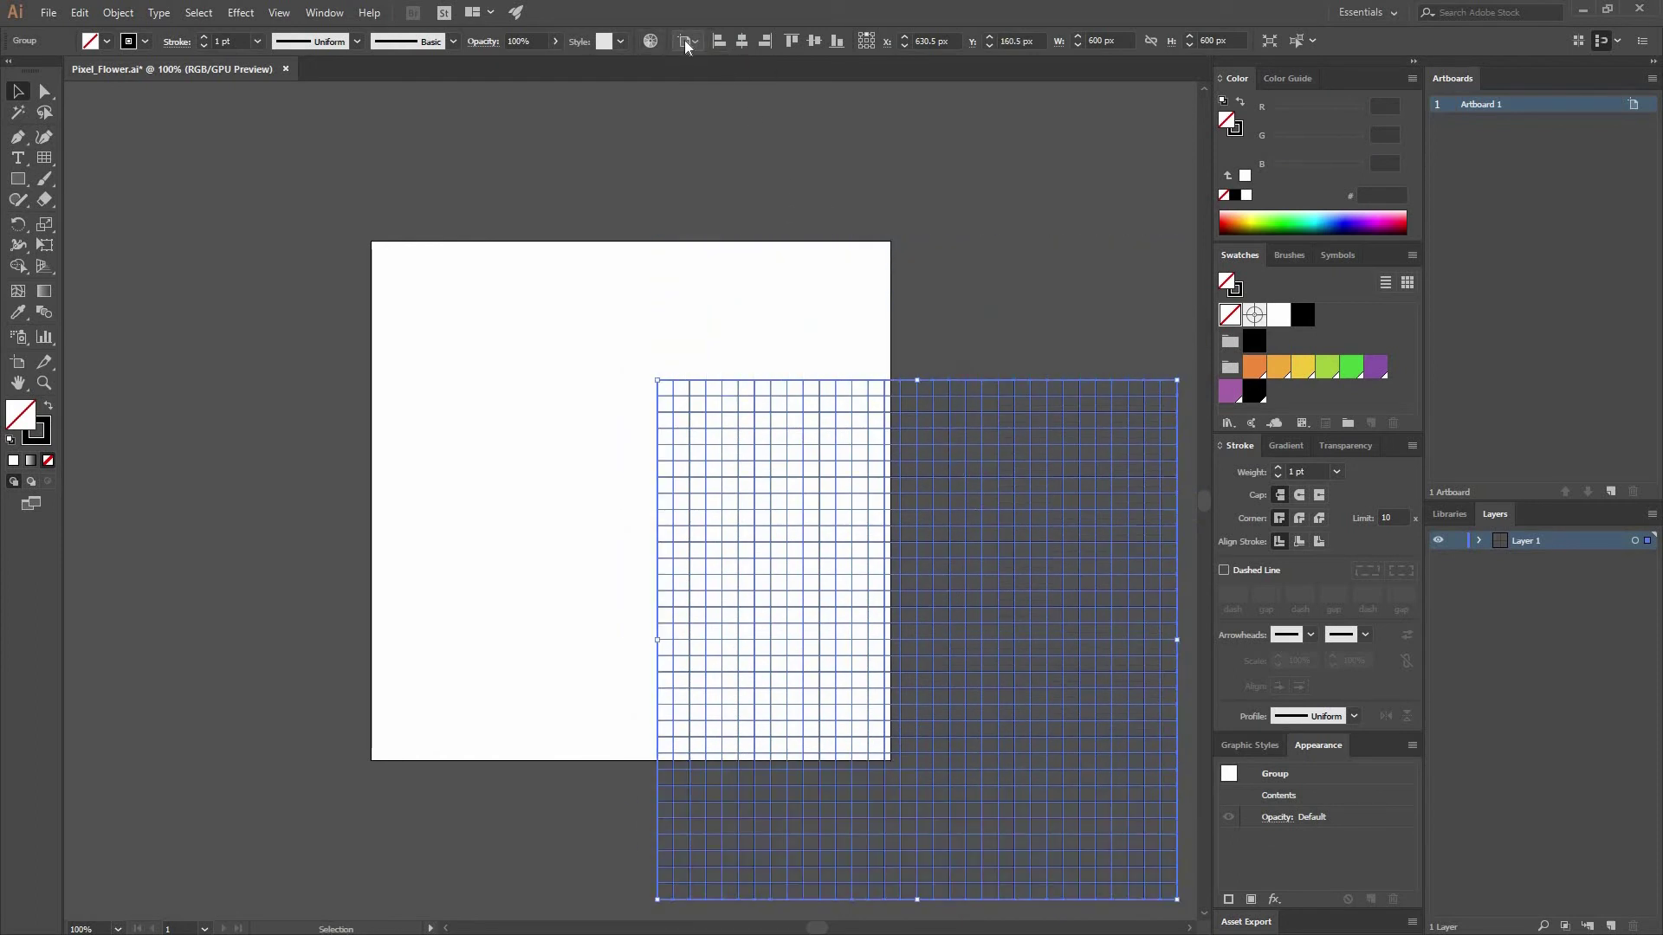
{"action": "left_click", "coordinate": [688, 40]}
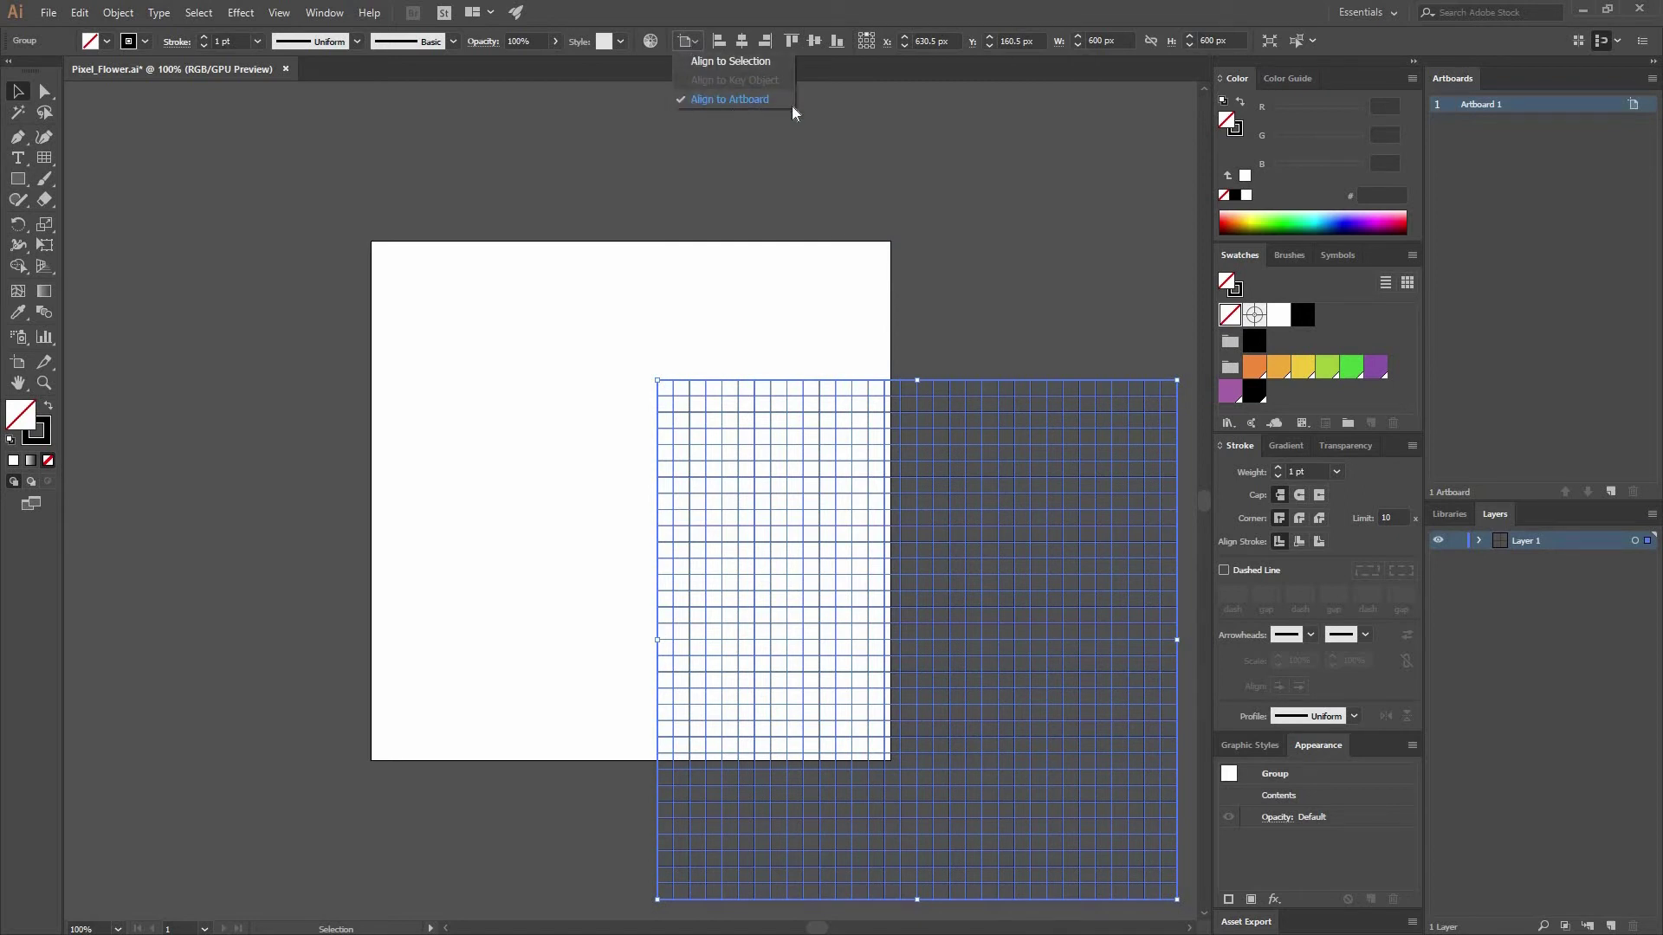
{"action": "left_click", "coordinate": [922, 433]}
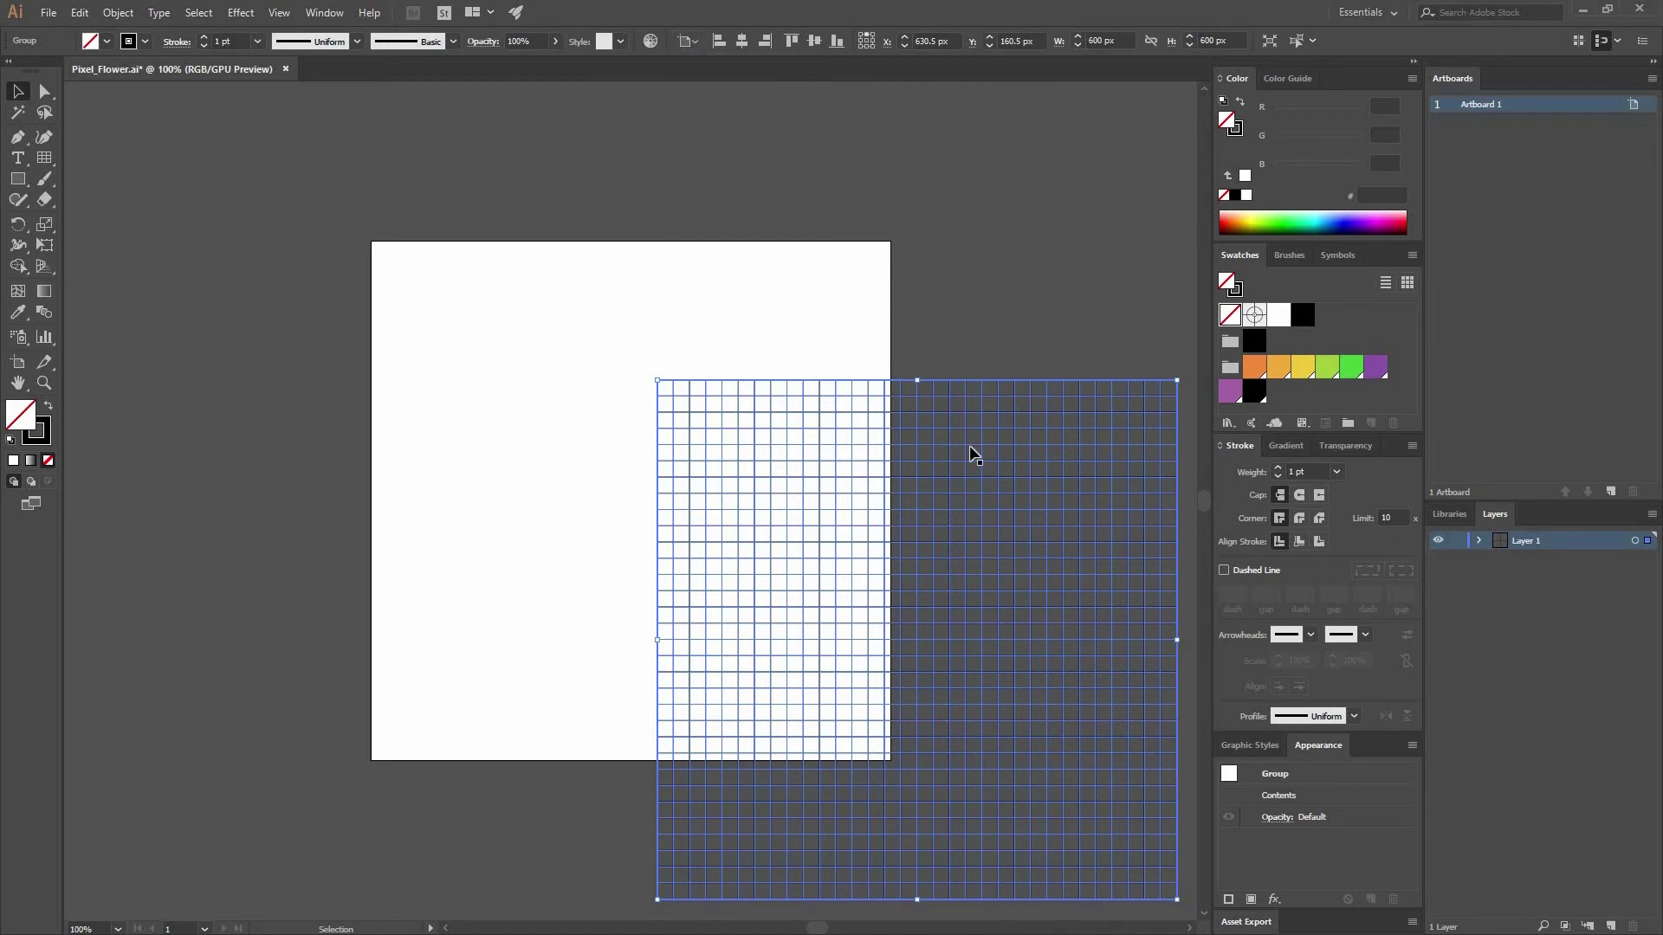
{"action": "left_click_drag", "start_coordinate": [969, 442], "coordinate": [925, 304]}
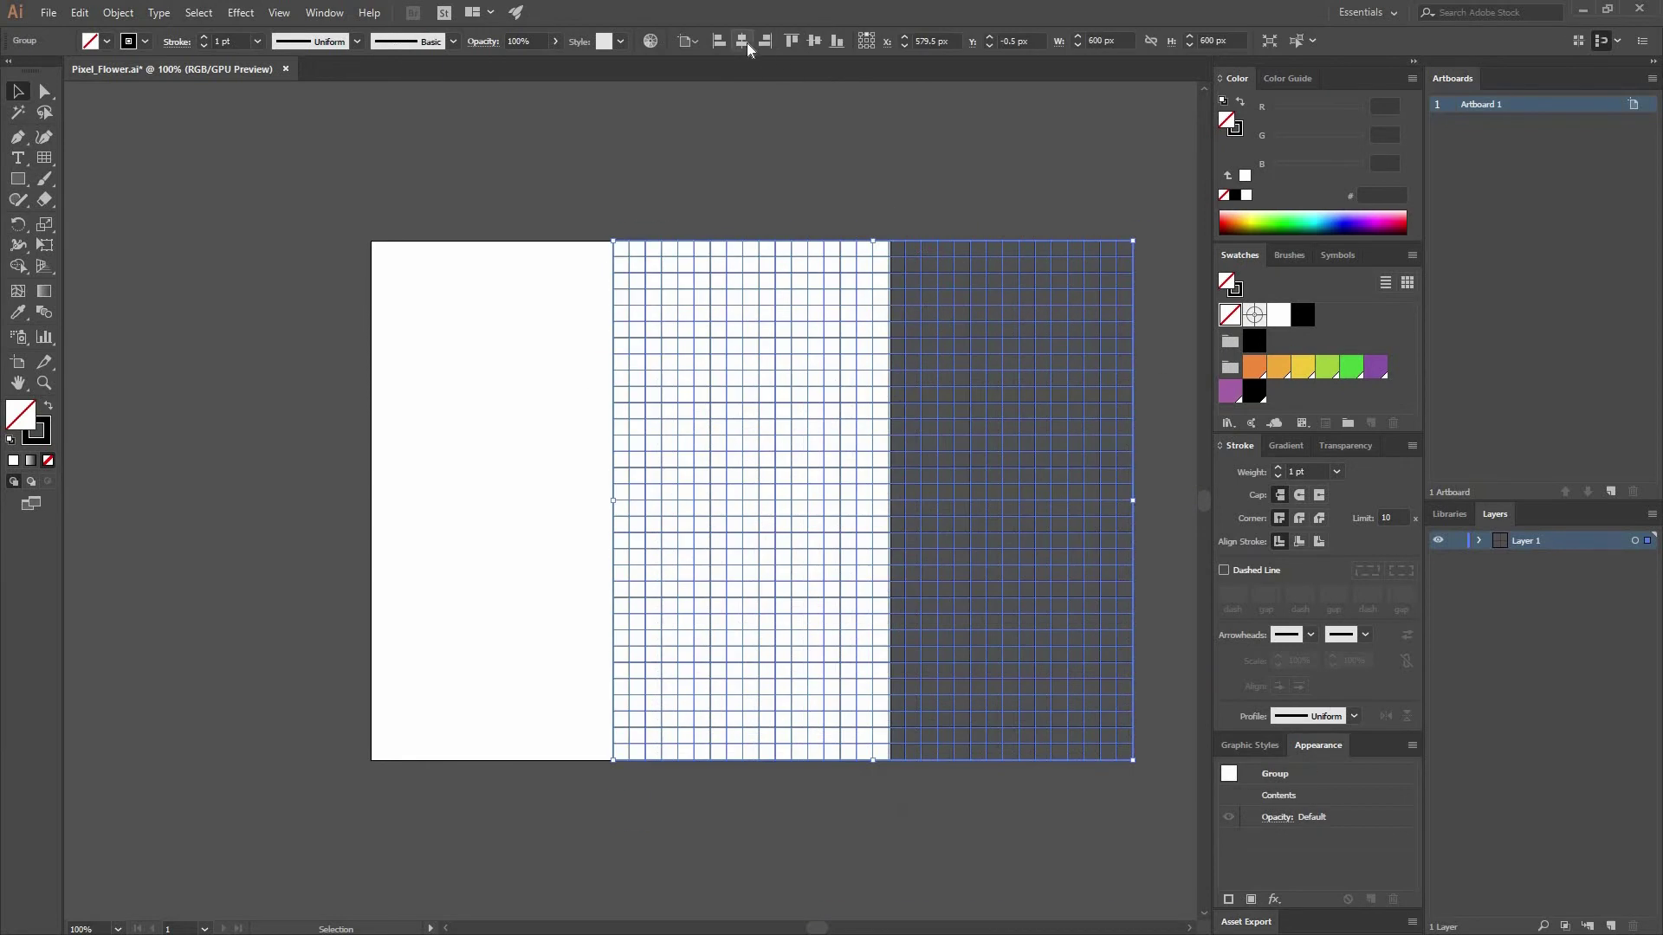
{"action": "left_click", "coordinate": [748, 44]}
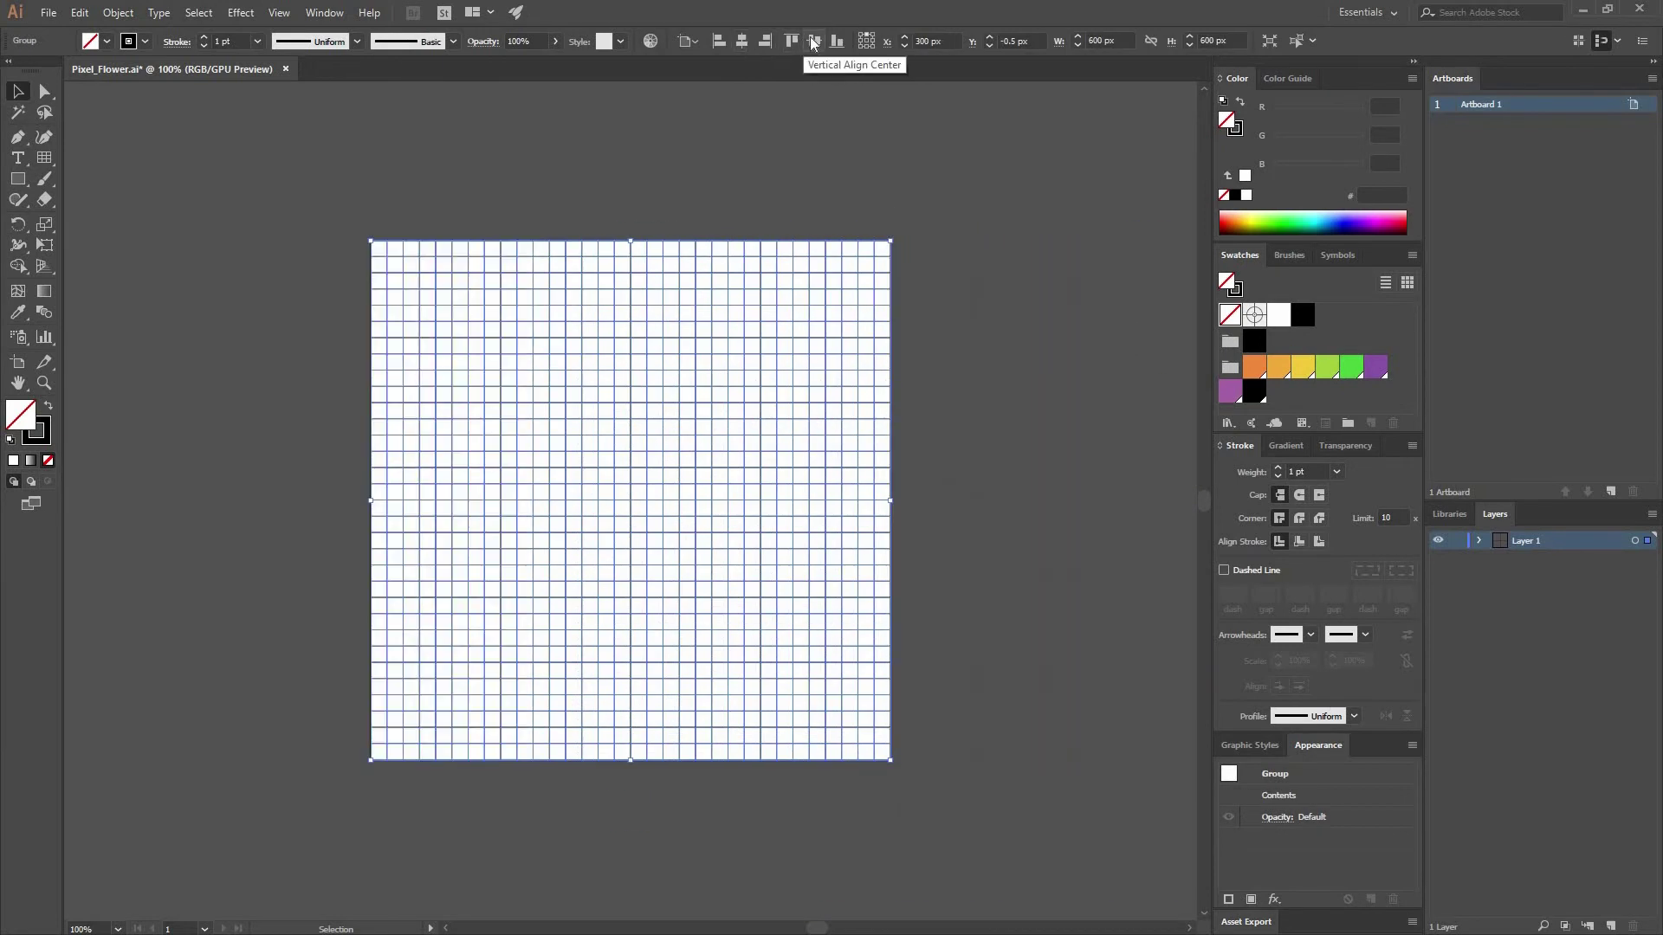
{"action": "left_click", "coordinate": [814, 43]}
{"action": "left_click", "coordinate": [442, 265]}
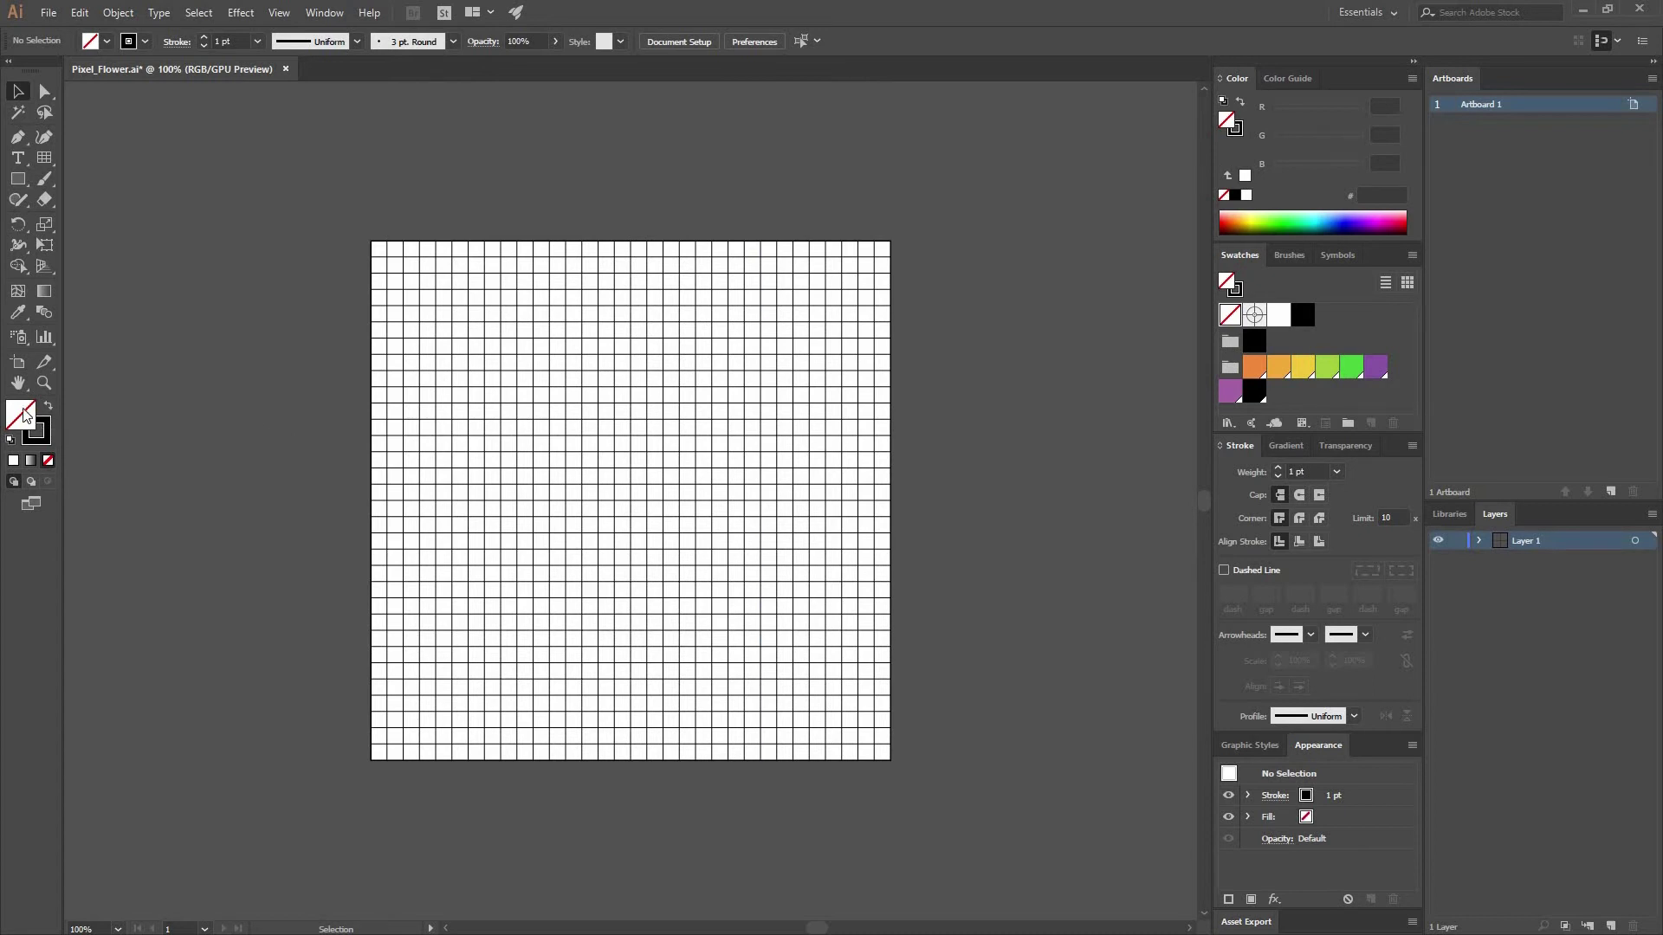
Step: Swap fill and stroke so black is the fill, and select the whole grid
{"action": "left_click", "coordinate": [51, 410]}
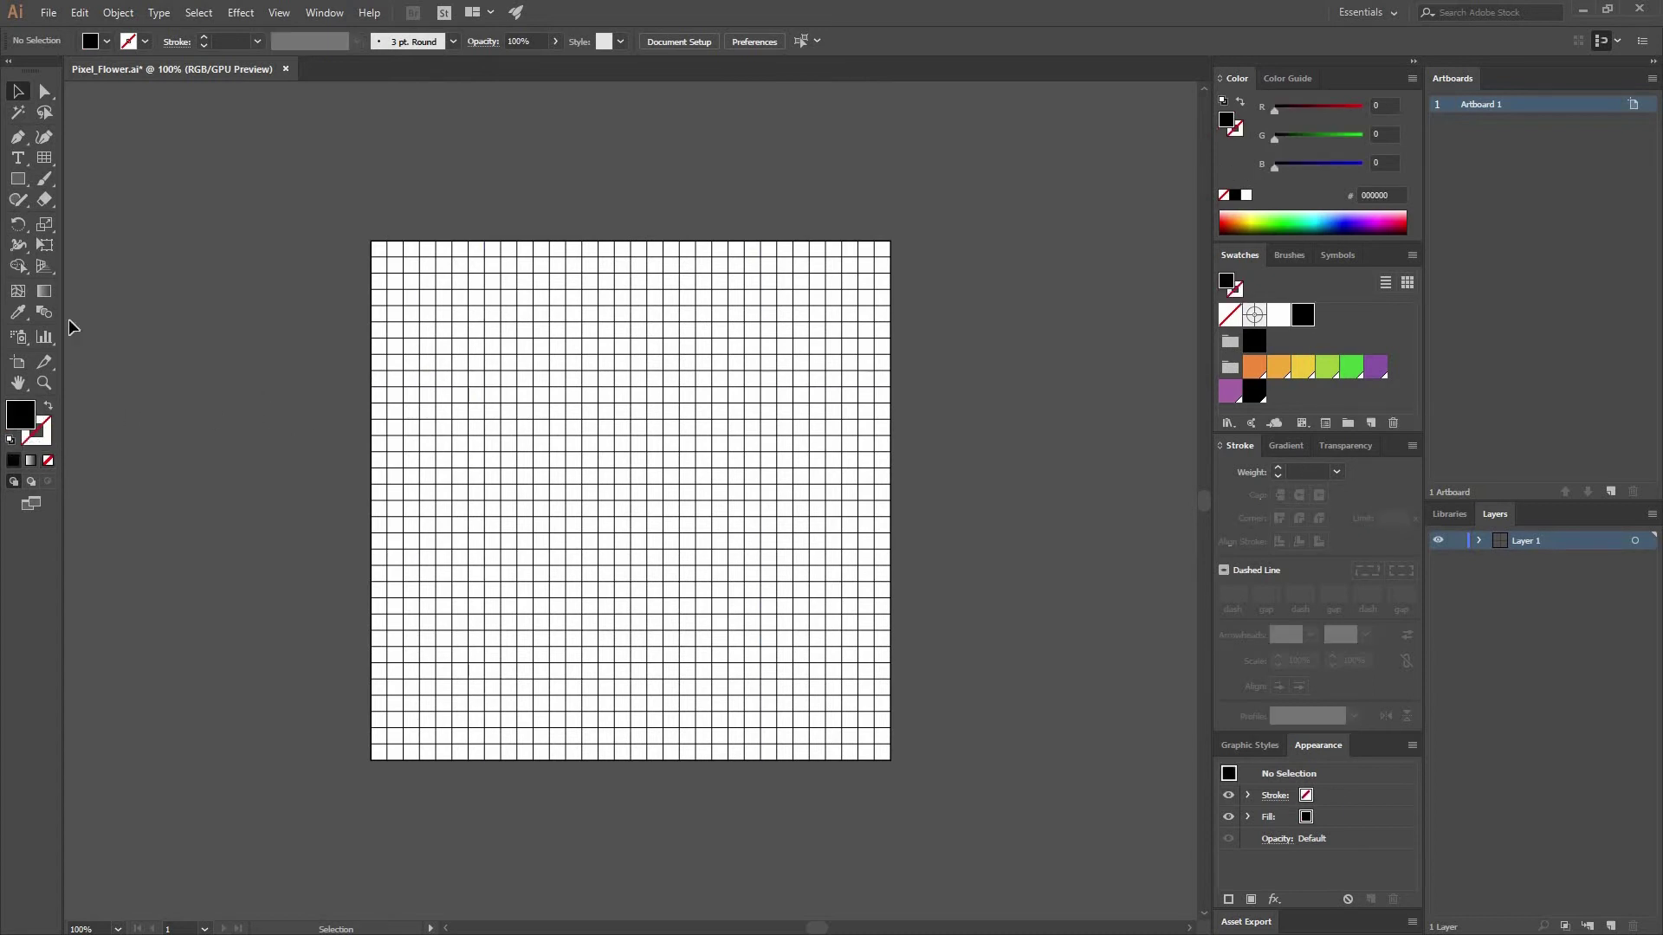
{"action": "left_click", "coordinate": [398, 366]}
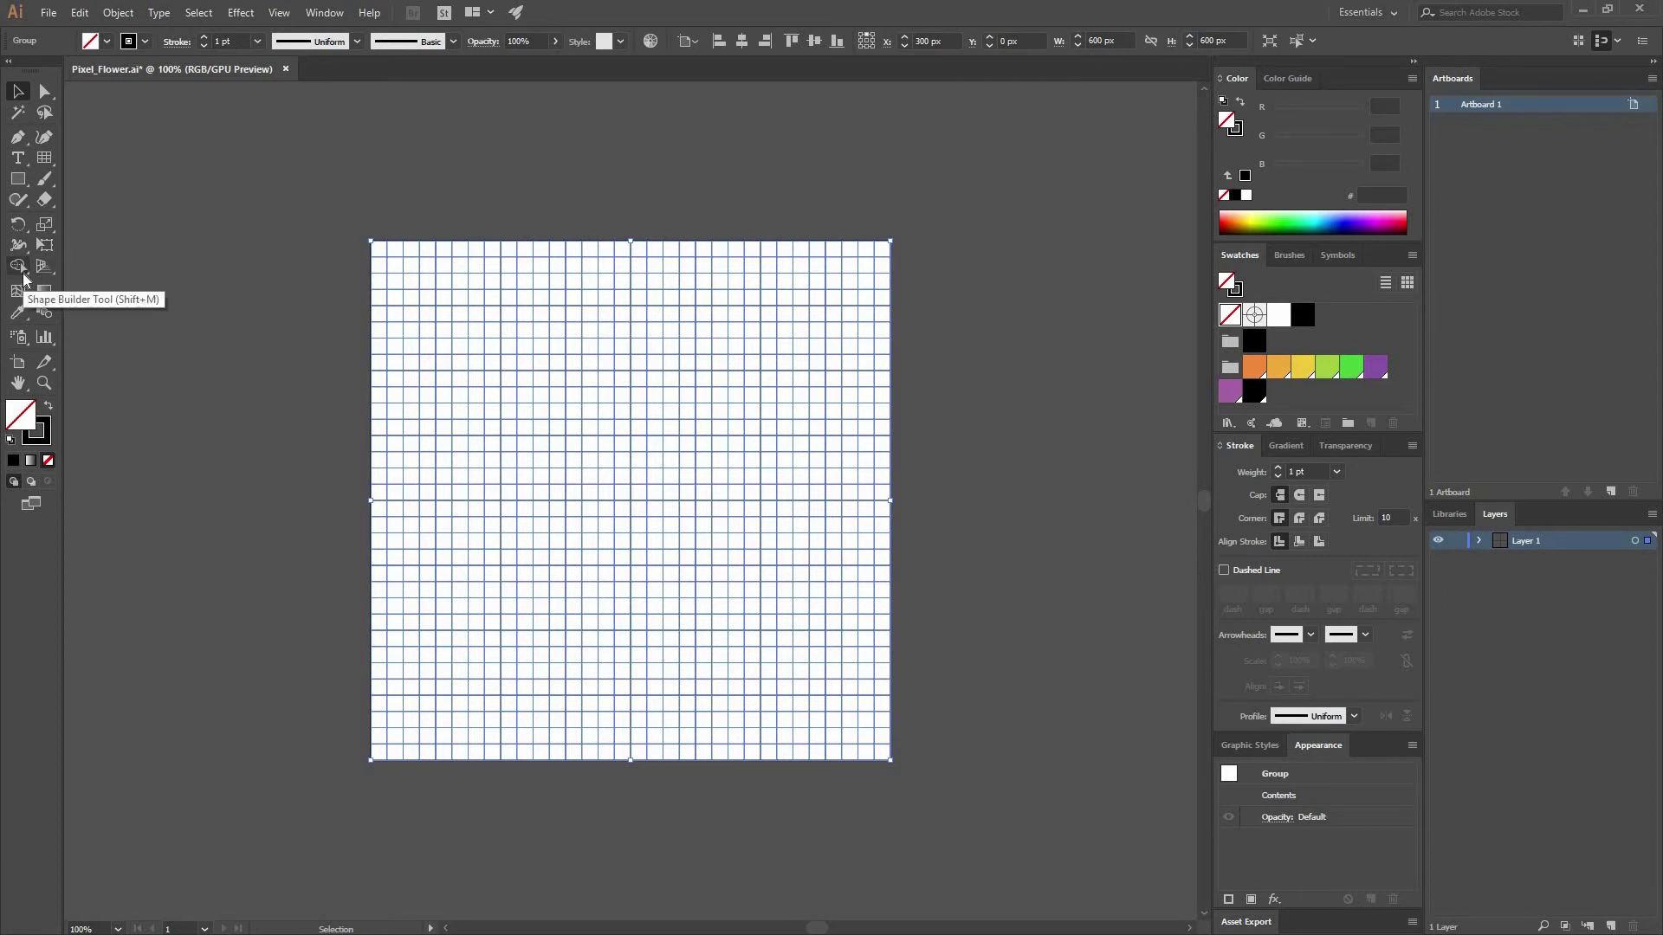
Step: Activate the Live Paint Bucket with the black swatch and zoom in on the grid
{"action": "left_click", "coordinate": [24, 276]}
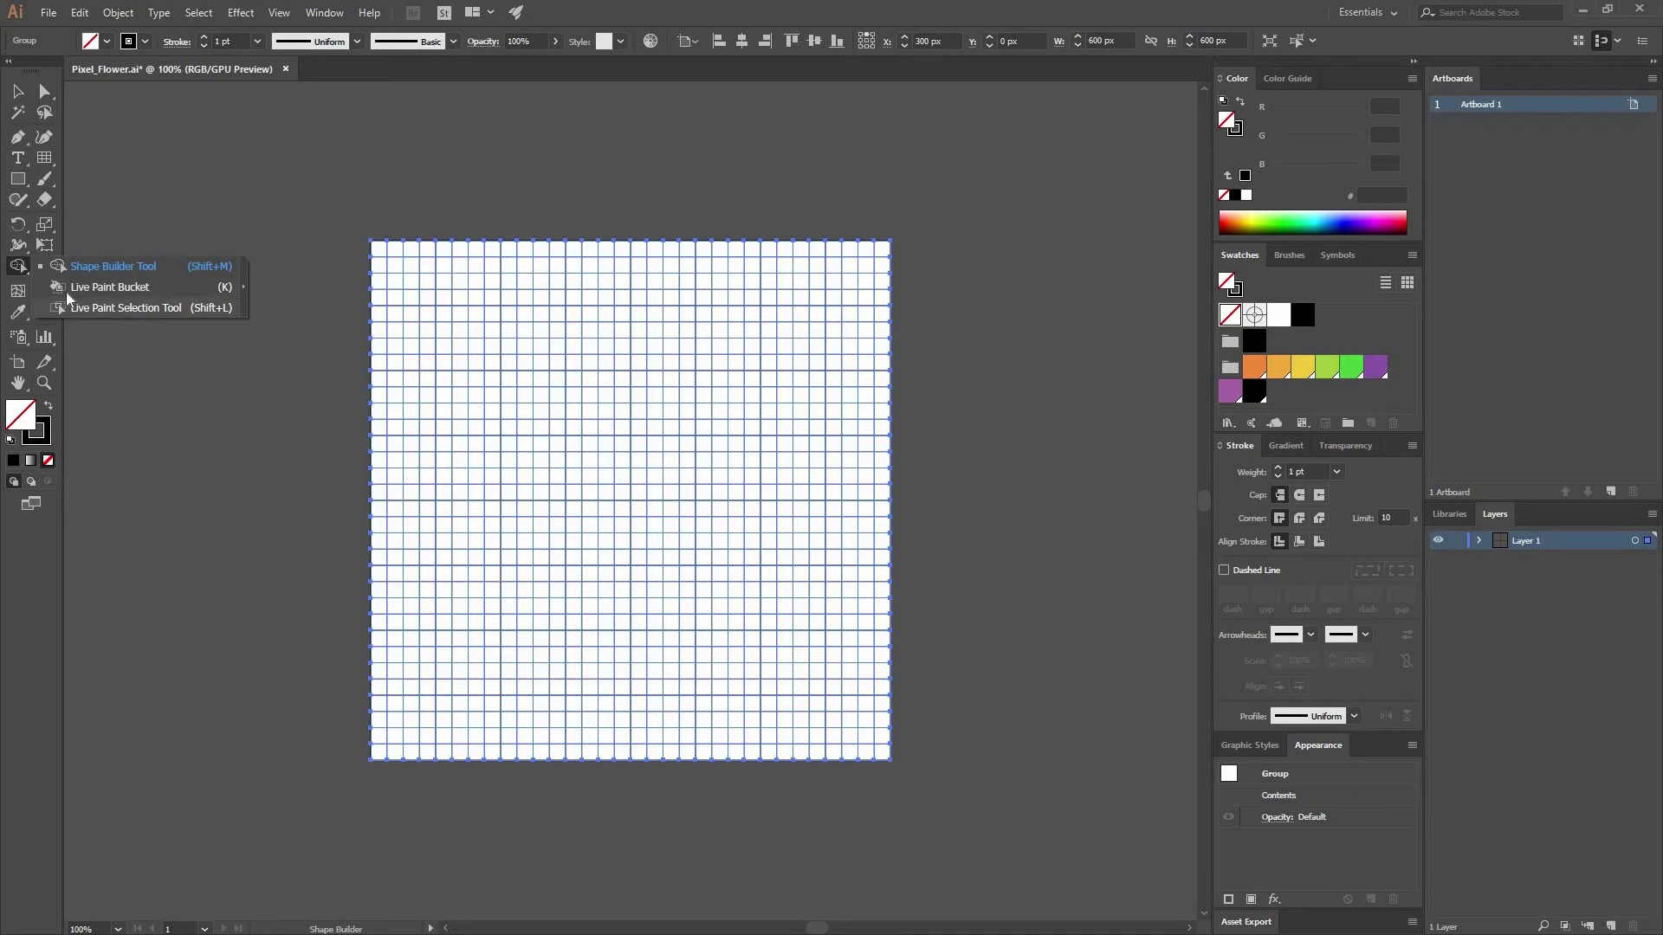
{"action": "left_click", "coordinate": [224, 288]}
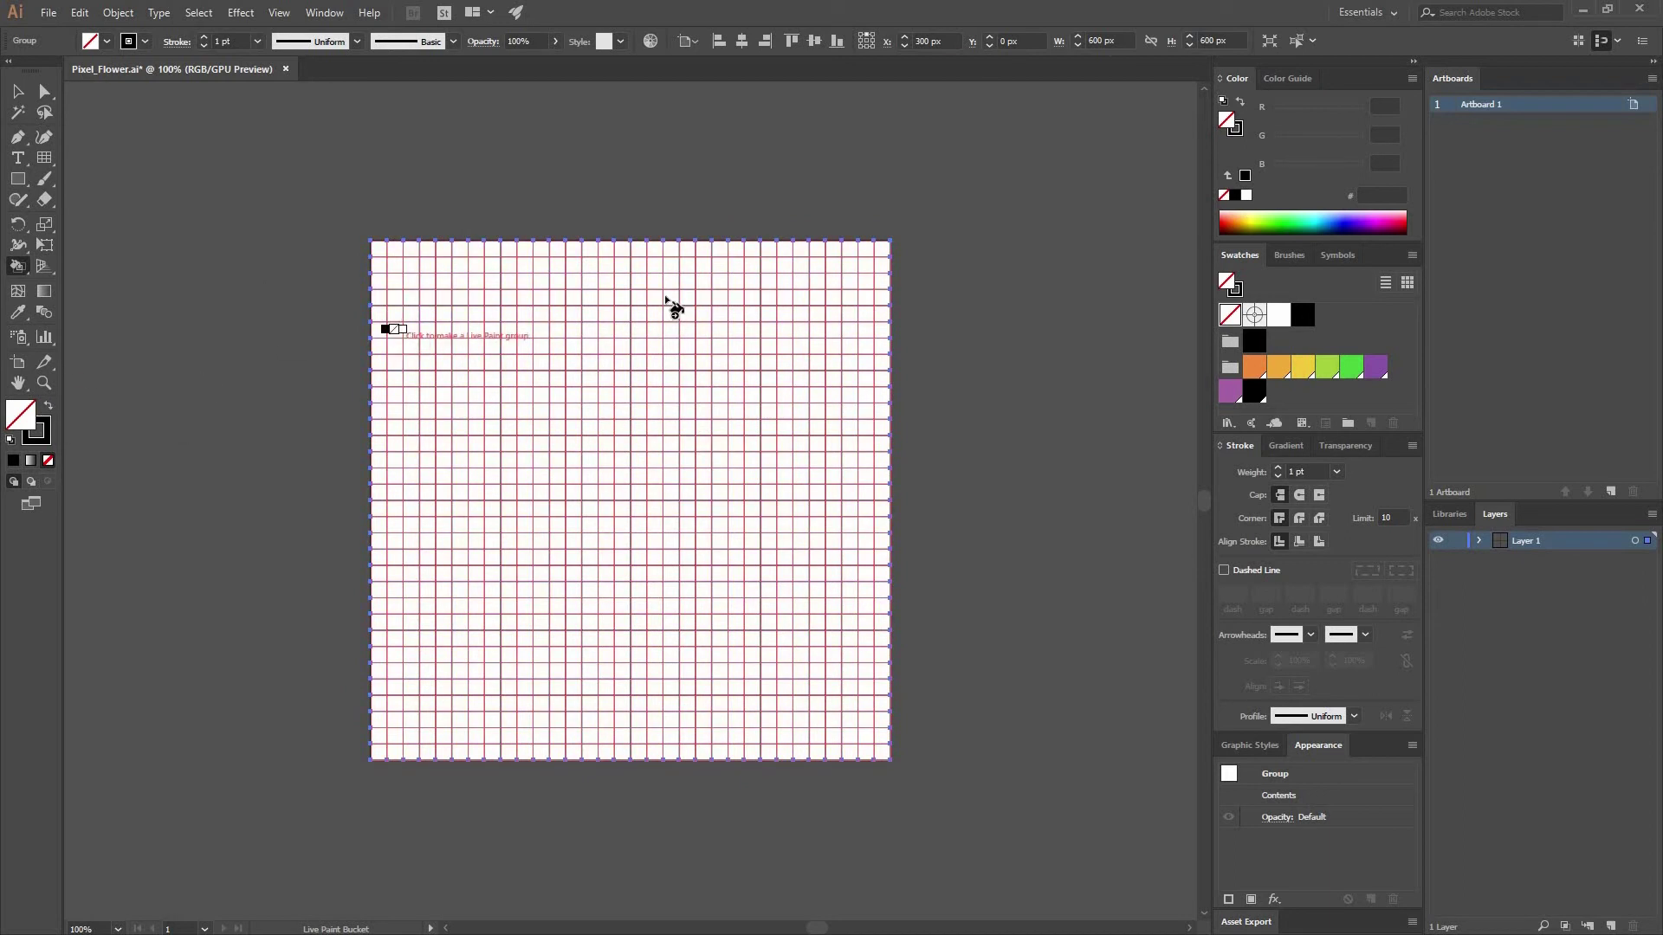
{"action": "left_click", "coordinate": [1303, 315]}
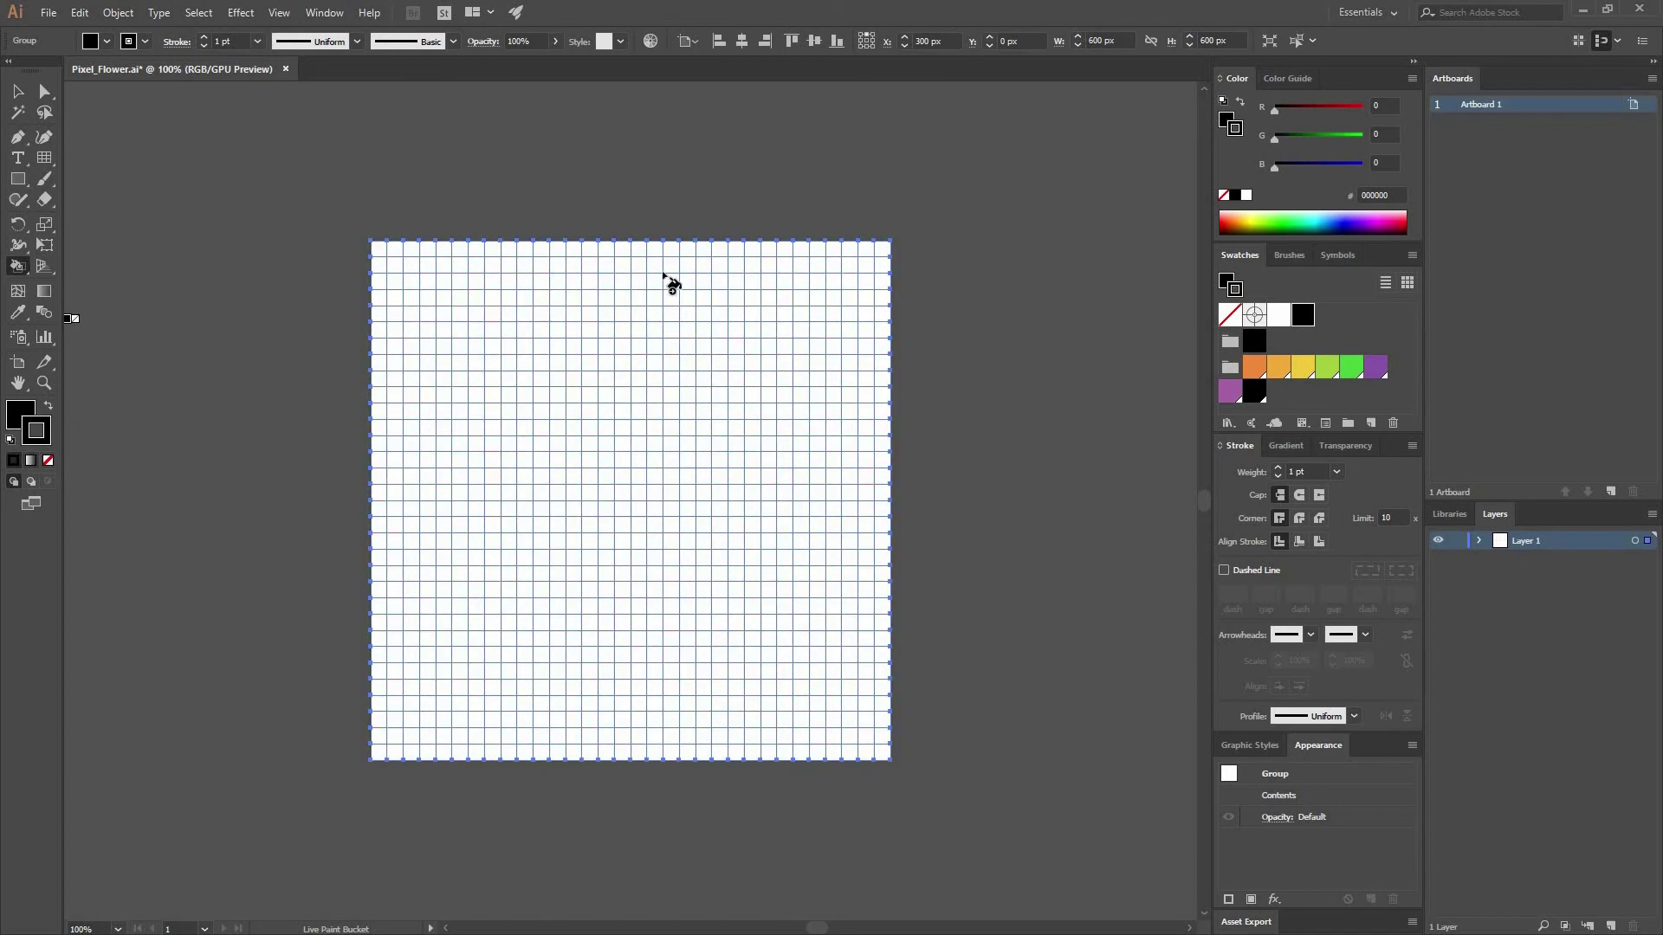
{"action": "key", "text": "v"}
{"action": "key", "text": "ctrl+equal"}
{"action": "key", "text": "k"}
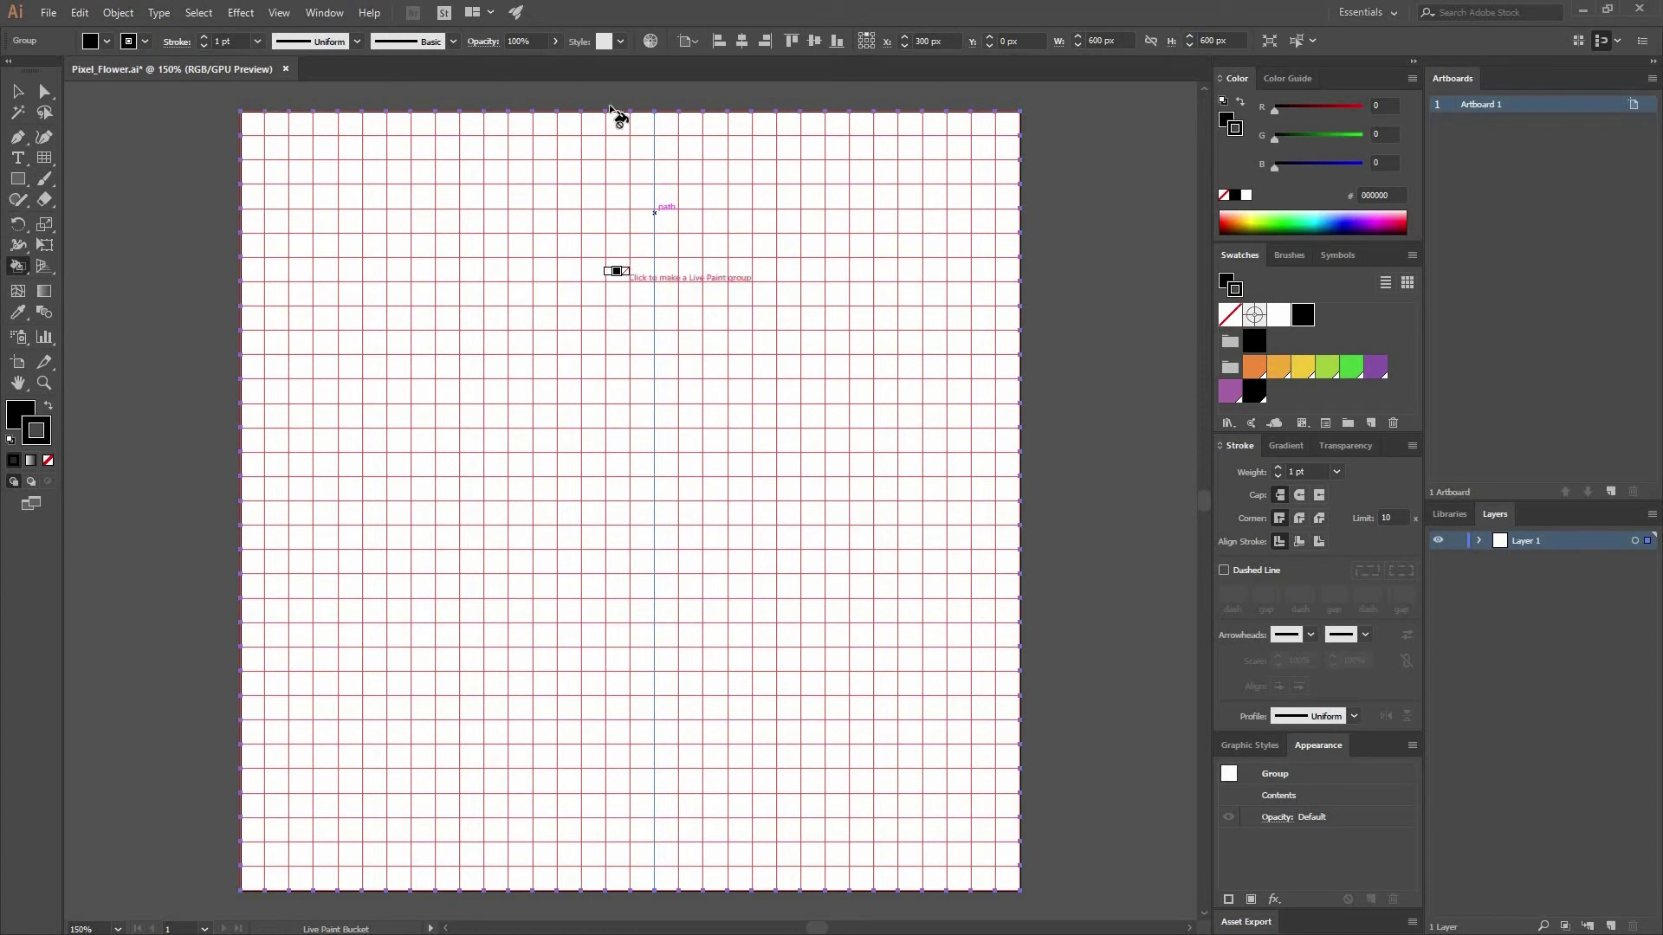
Step: Make the grid a Live Paint group and paint the first circle's top and left outline
{"action": "left_click", "coordinate": [615, 149]}
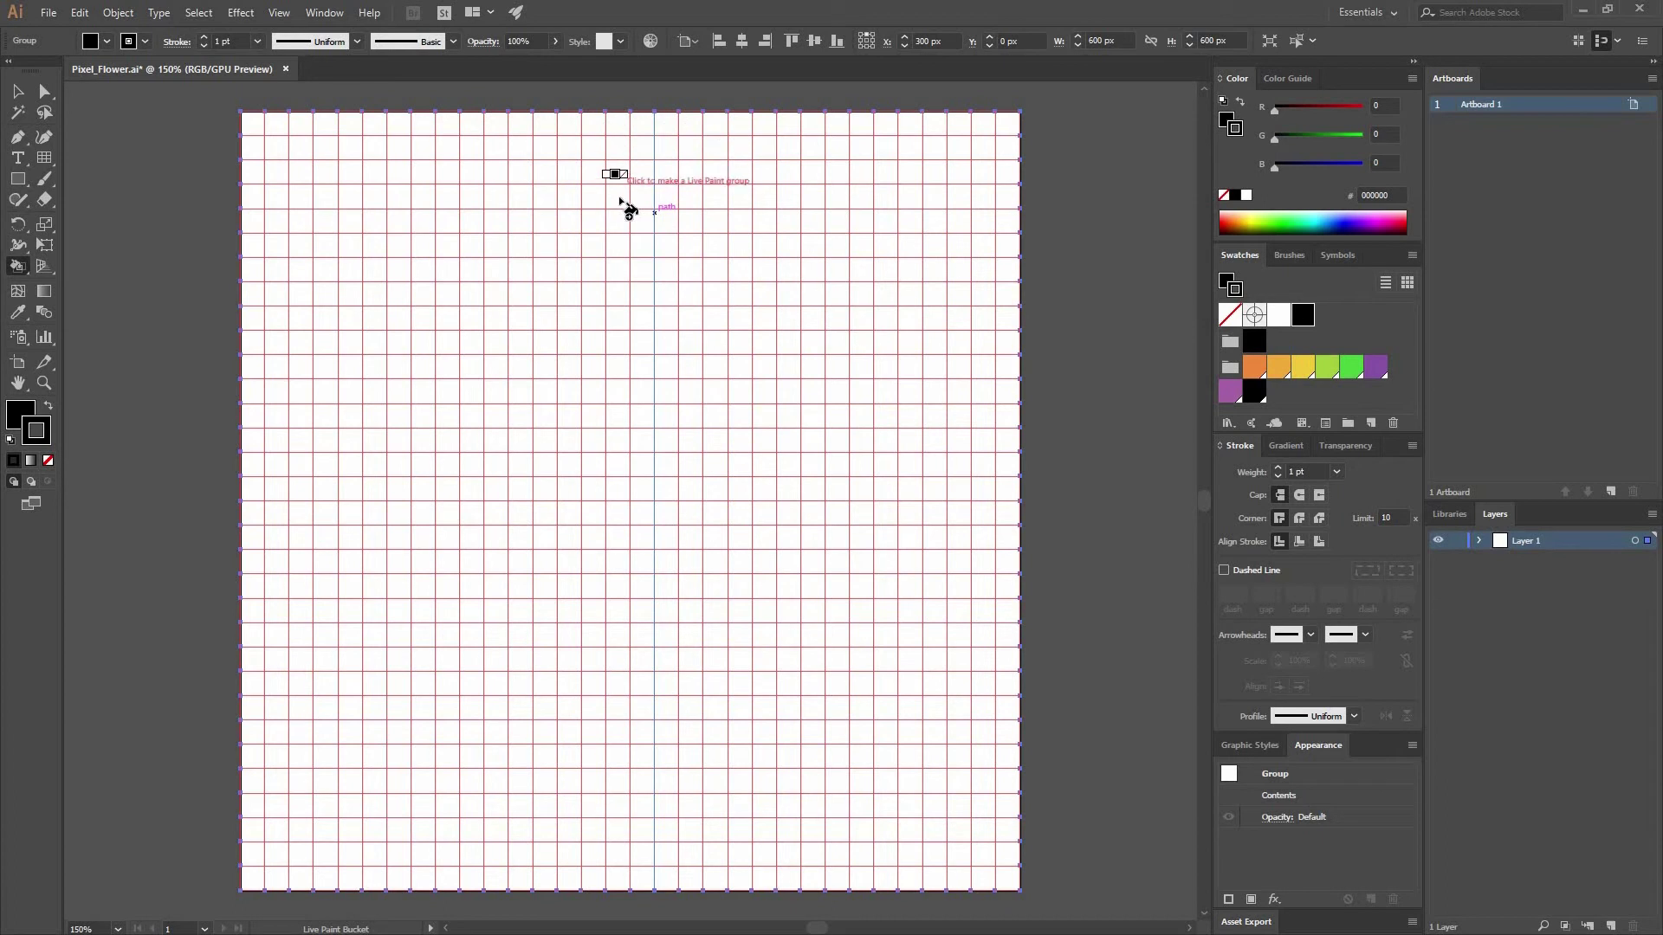
{"action": "left_click", "coordinate": [619, 270]}
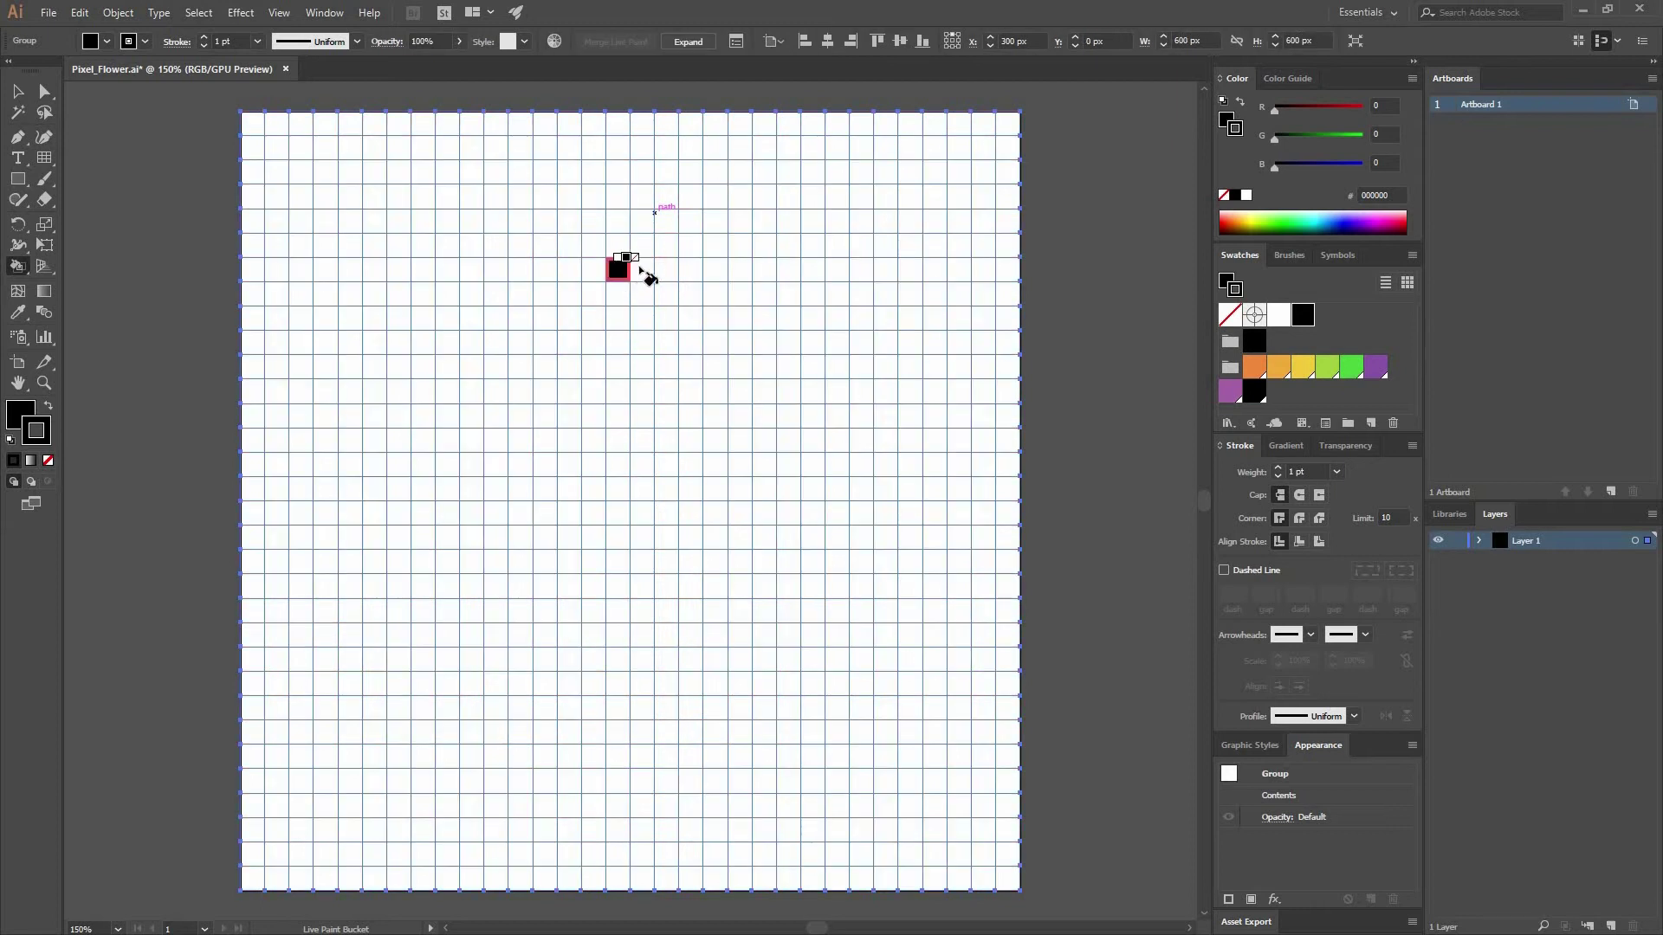
{"action": "left_click", "coordinate": [639, 266]}
{"action": "left_click", "coordinate": [585, 273]}
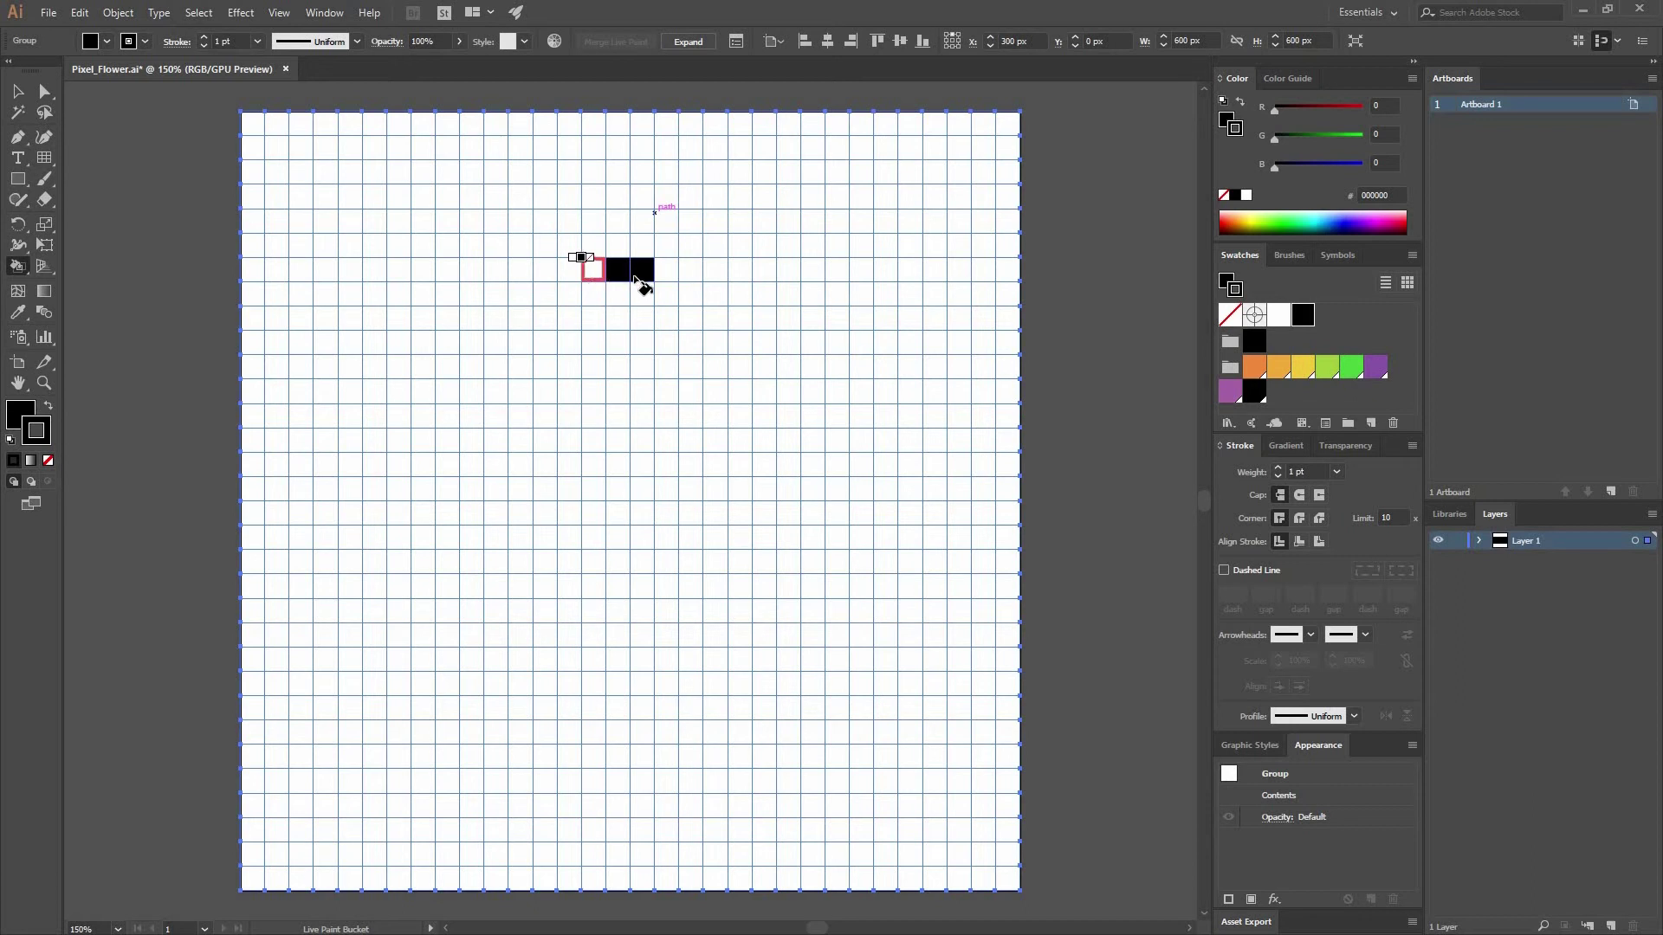
{"action": "left_click", "coordinate": [540, 314]}
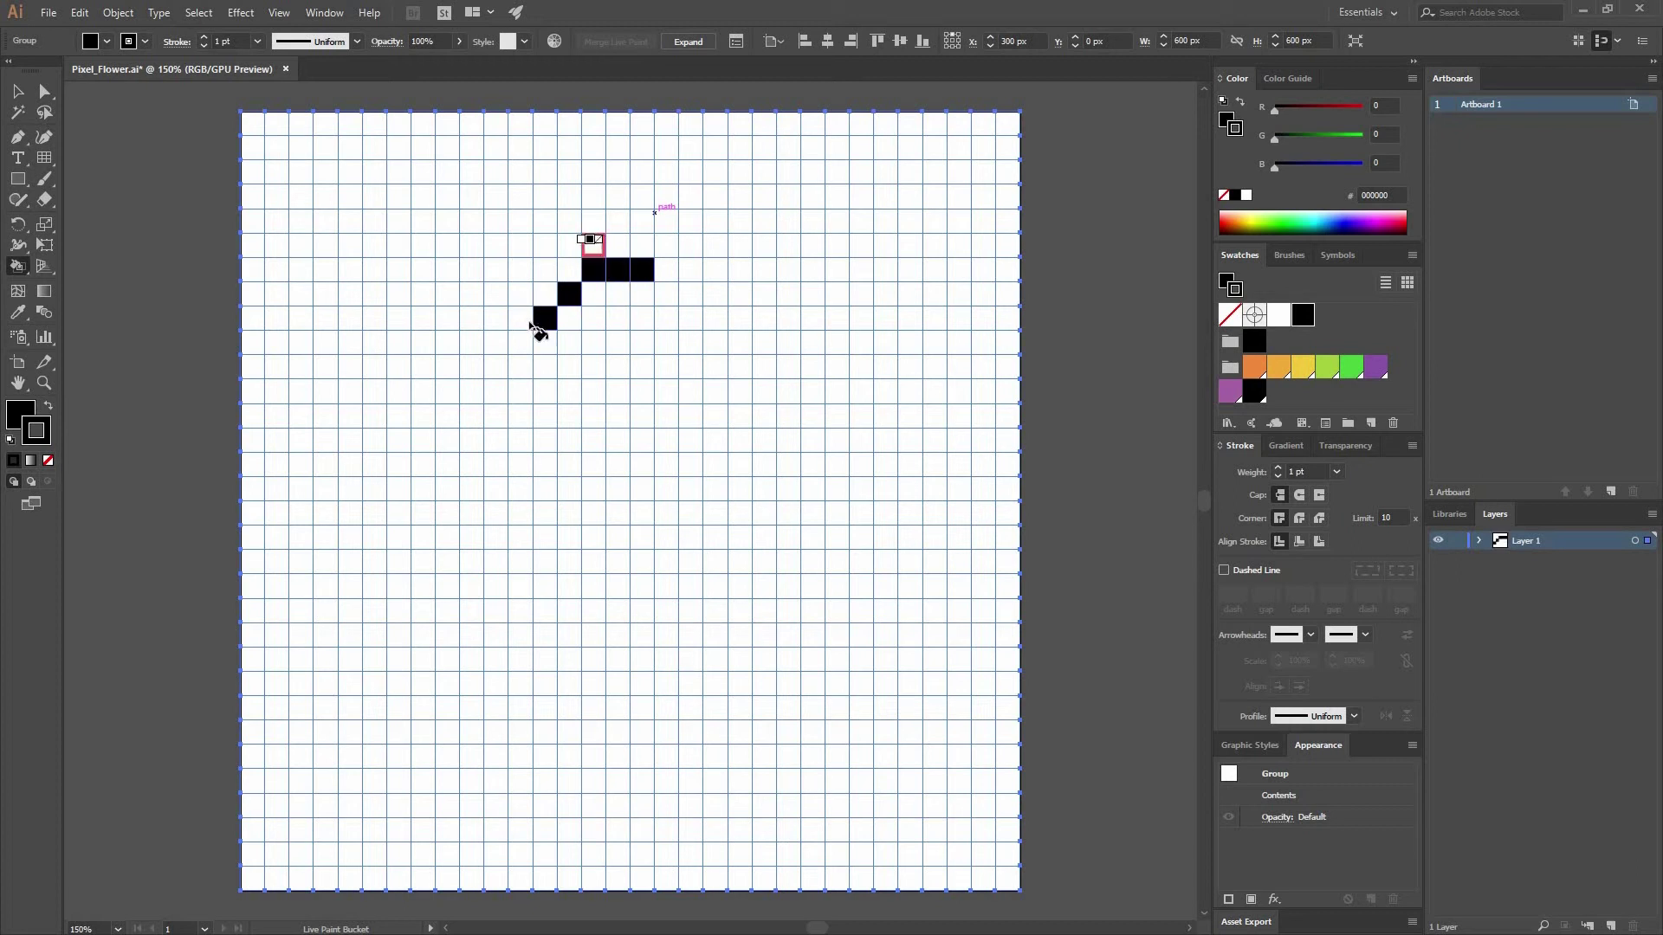
{"action": "left_click_drag", "start_coordinate": [530, 344], "coordinate": [533, 394]}
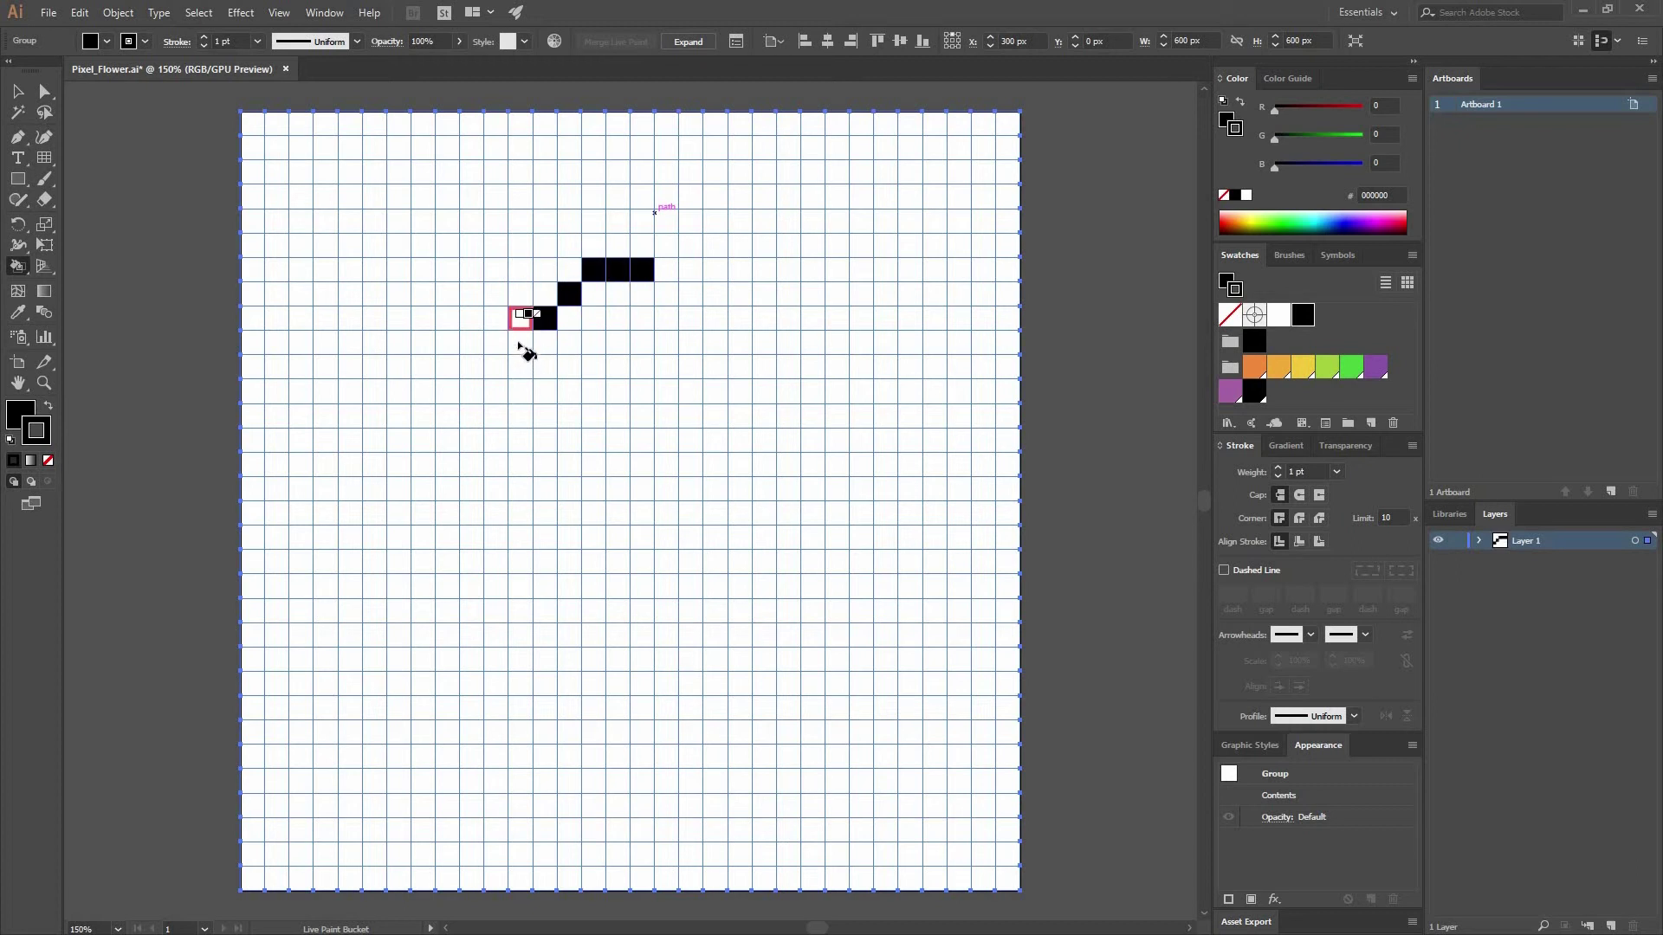
{"action": "left_click", "coordinate": [545, 416]}
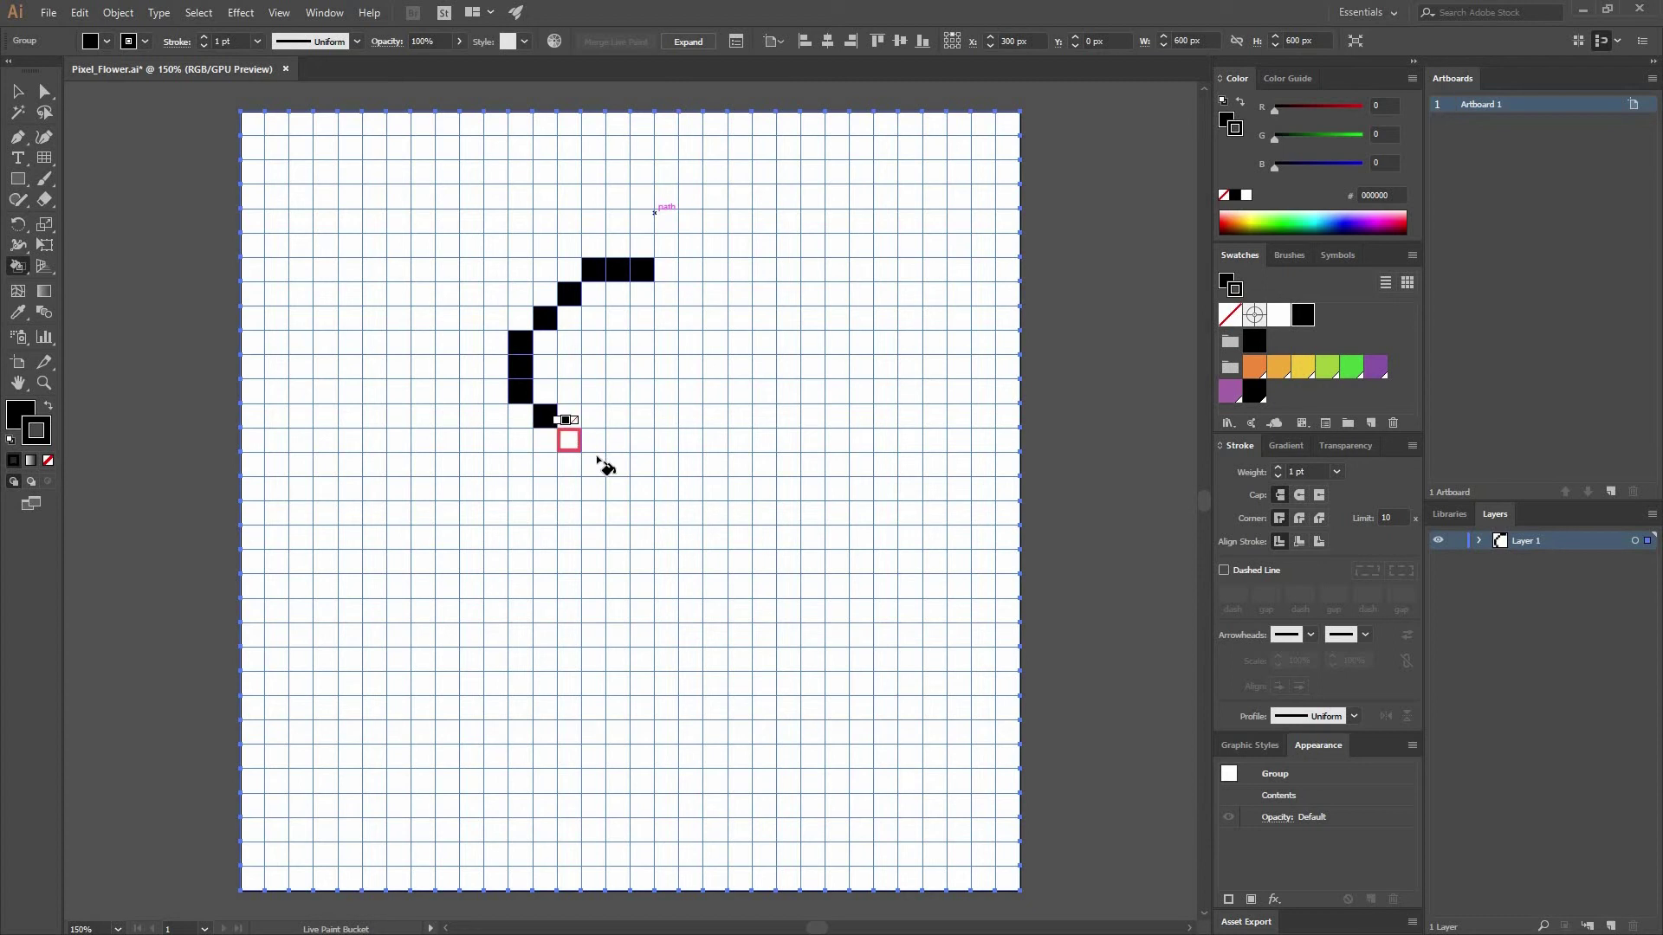
{"action": "left_click", "coordinate": [569, 441]}
Step: Paint the first circle's bottom and right edges black, correcting one misplaced run
{"action": "left_click_drag", "start_coordinate": [594, 464], "coordinate": [702, 463]}
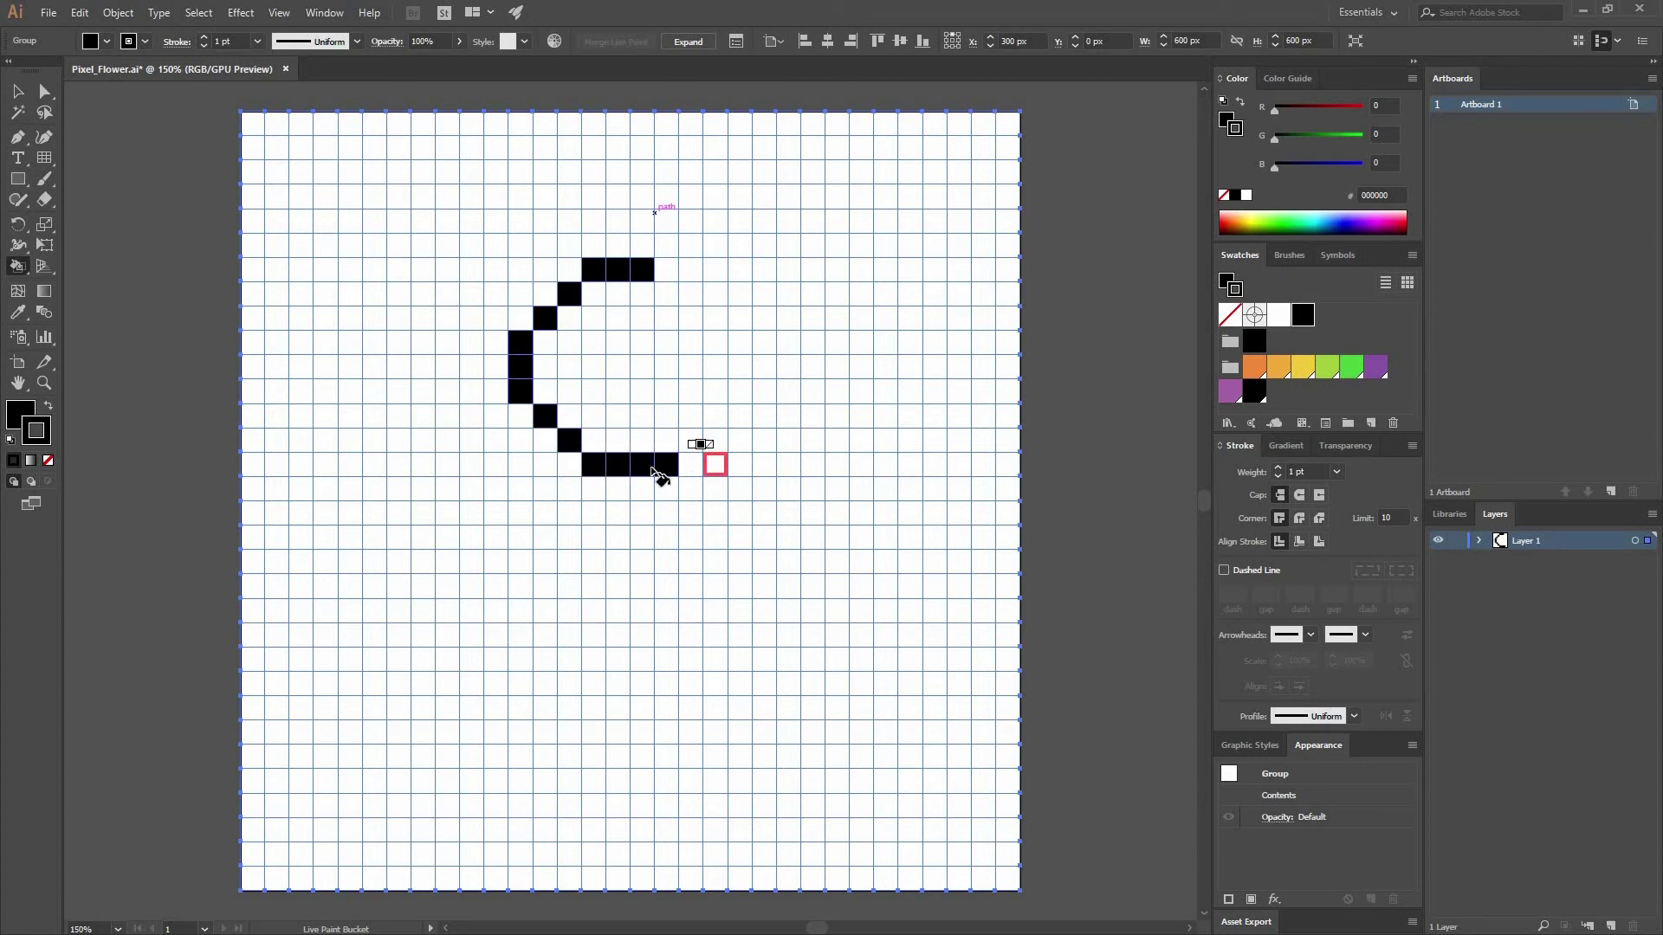
{"action": "key", "text": "ctrl+z"}
{"action": "left_click_drag", "start_coordinate": [594, 467], "coordinate": [692, 471]}
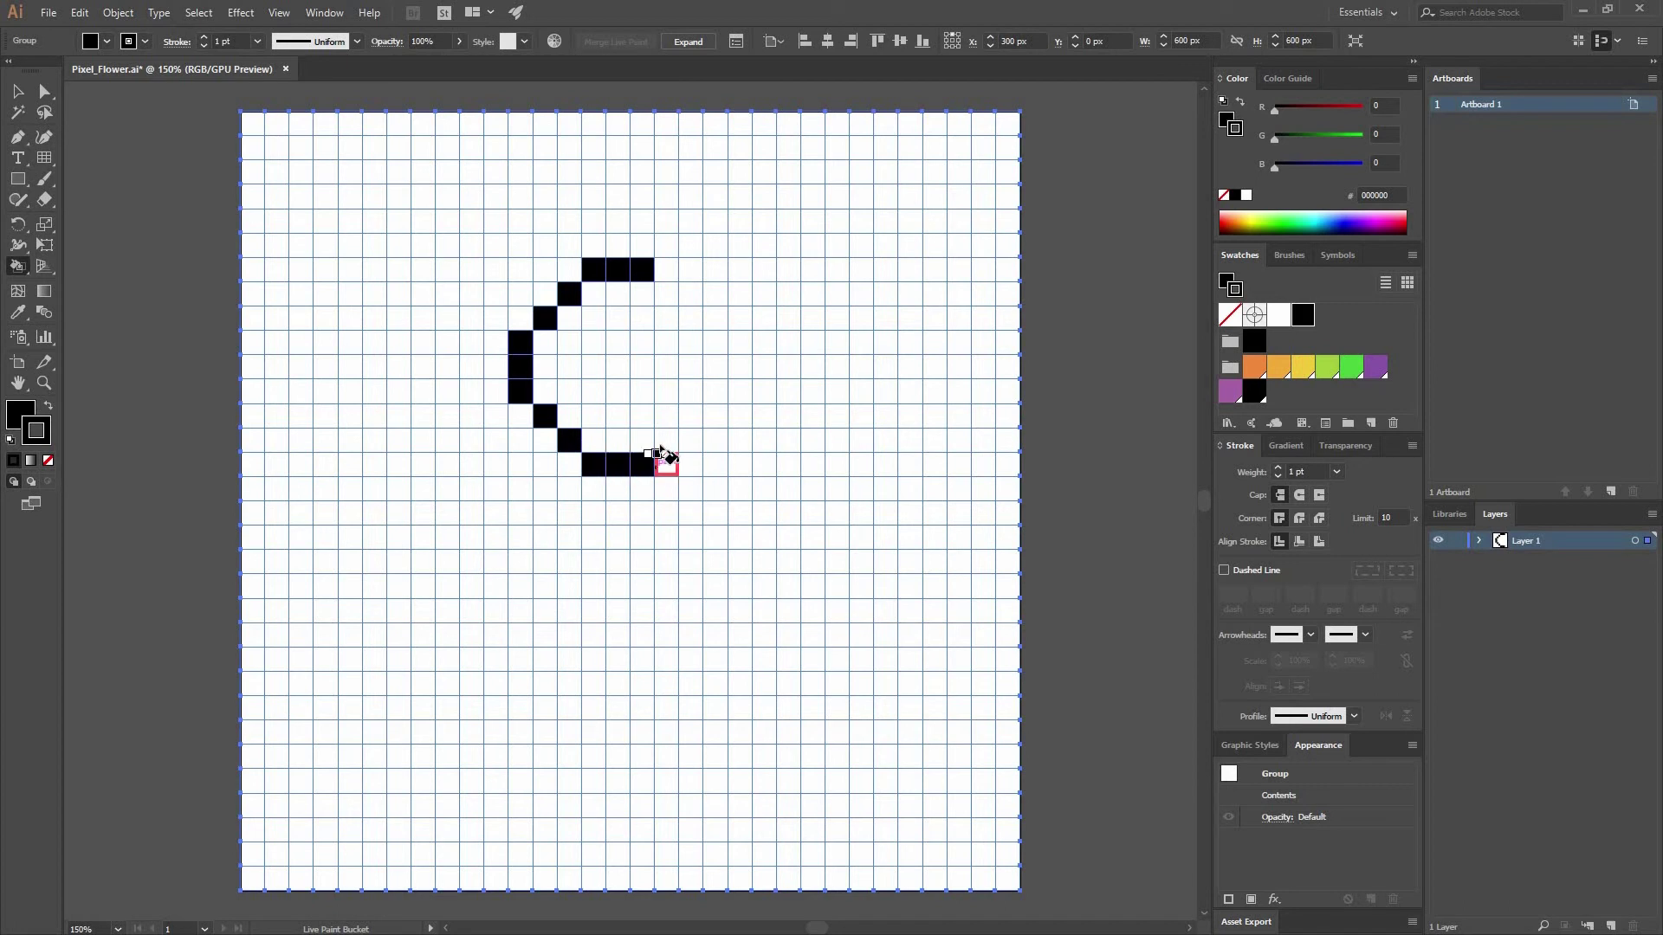
{"action": "left_click", "coordinate": [665, 440]}
{"action": "left_click", "coordinate": [691, 417]}
{"action": "left_click_drag", "start_coordinate": [716, 392], "coordinate": [715, 340]}
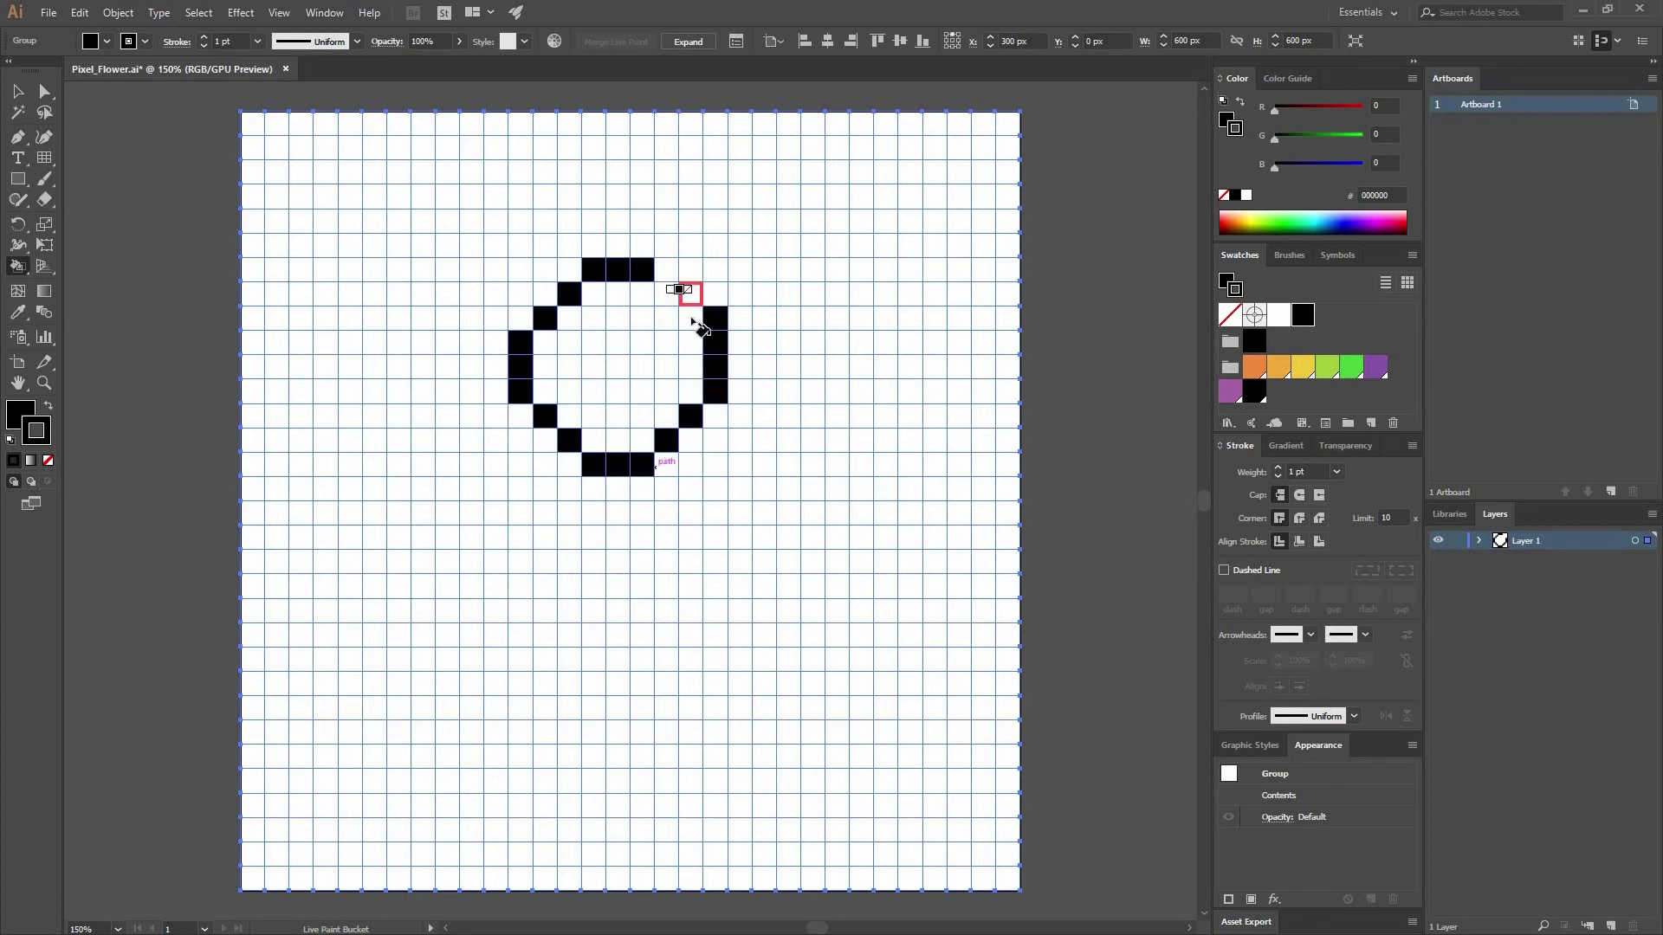
{"action": "left_click", "coordinate": [665, 293]}
{"action": "left_click", "coordinate": [690, 318]}
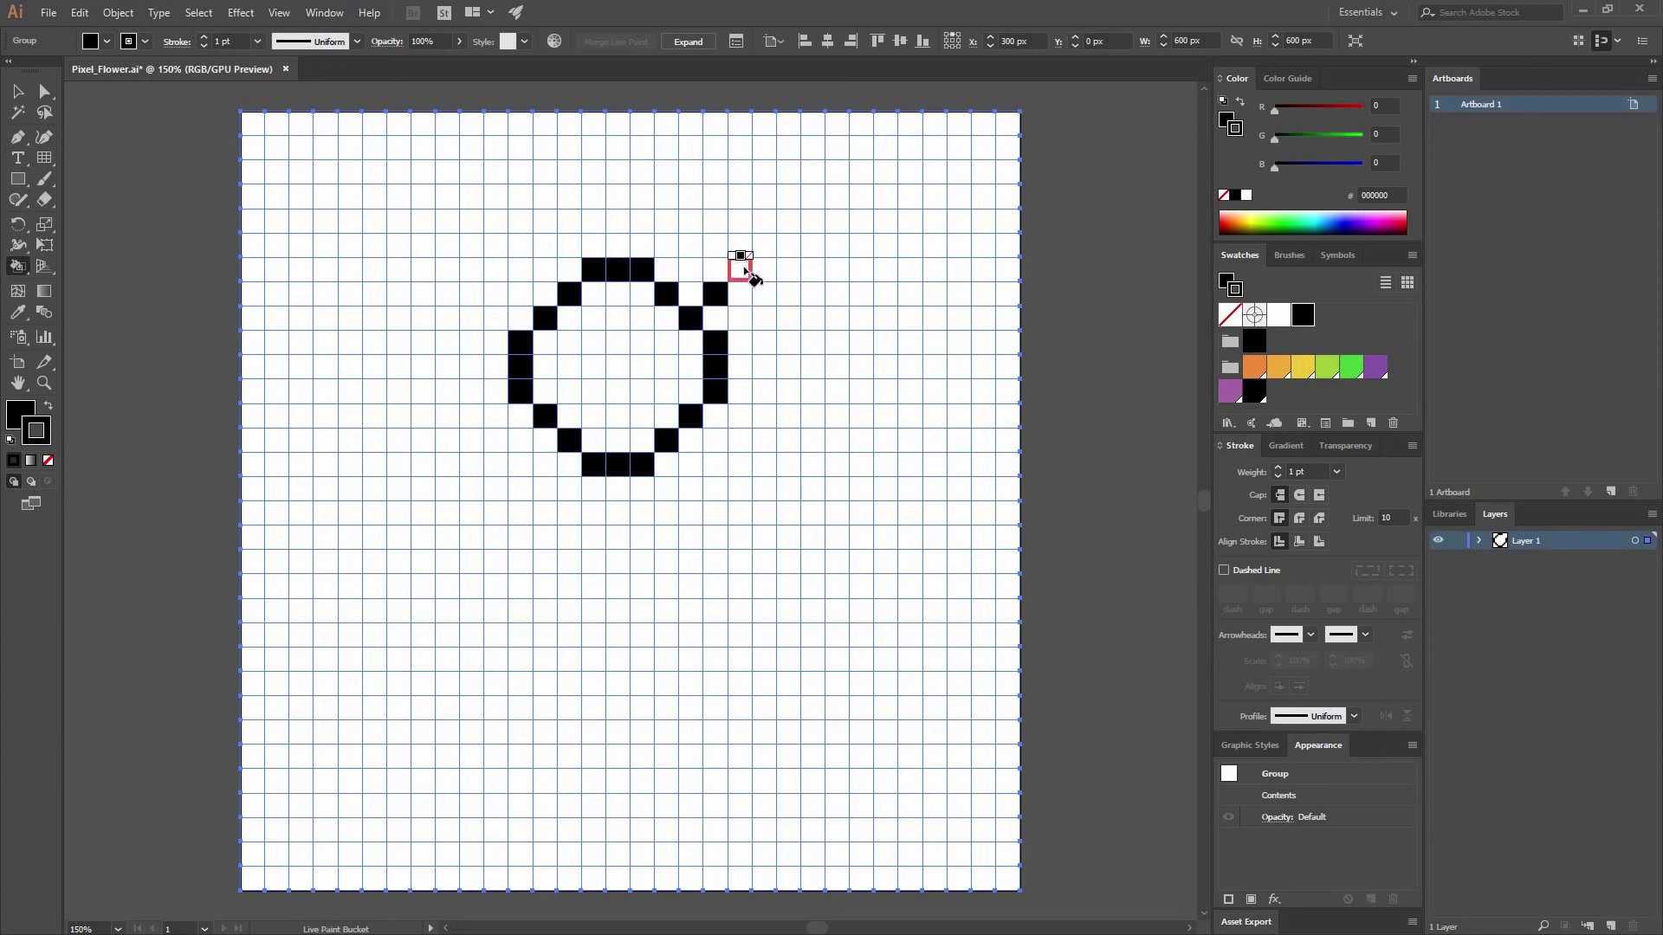
Step: Outline the right petal in black and fill its junction with the first circle
{"action": "left_click_drag", "start_coordinate": [807, 295], "coordinate": [816, 298]}
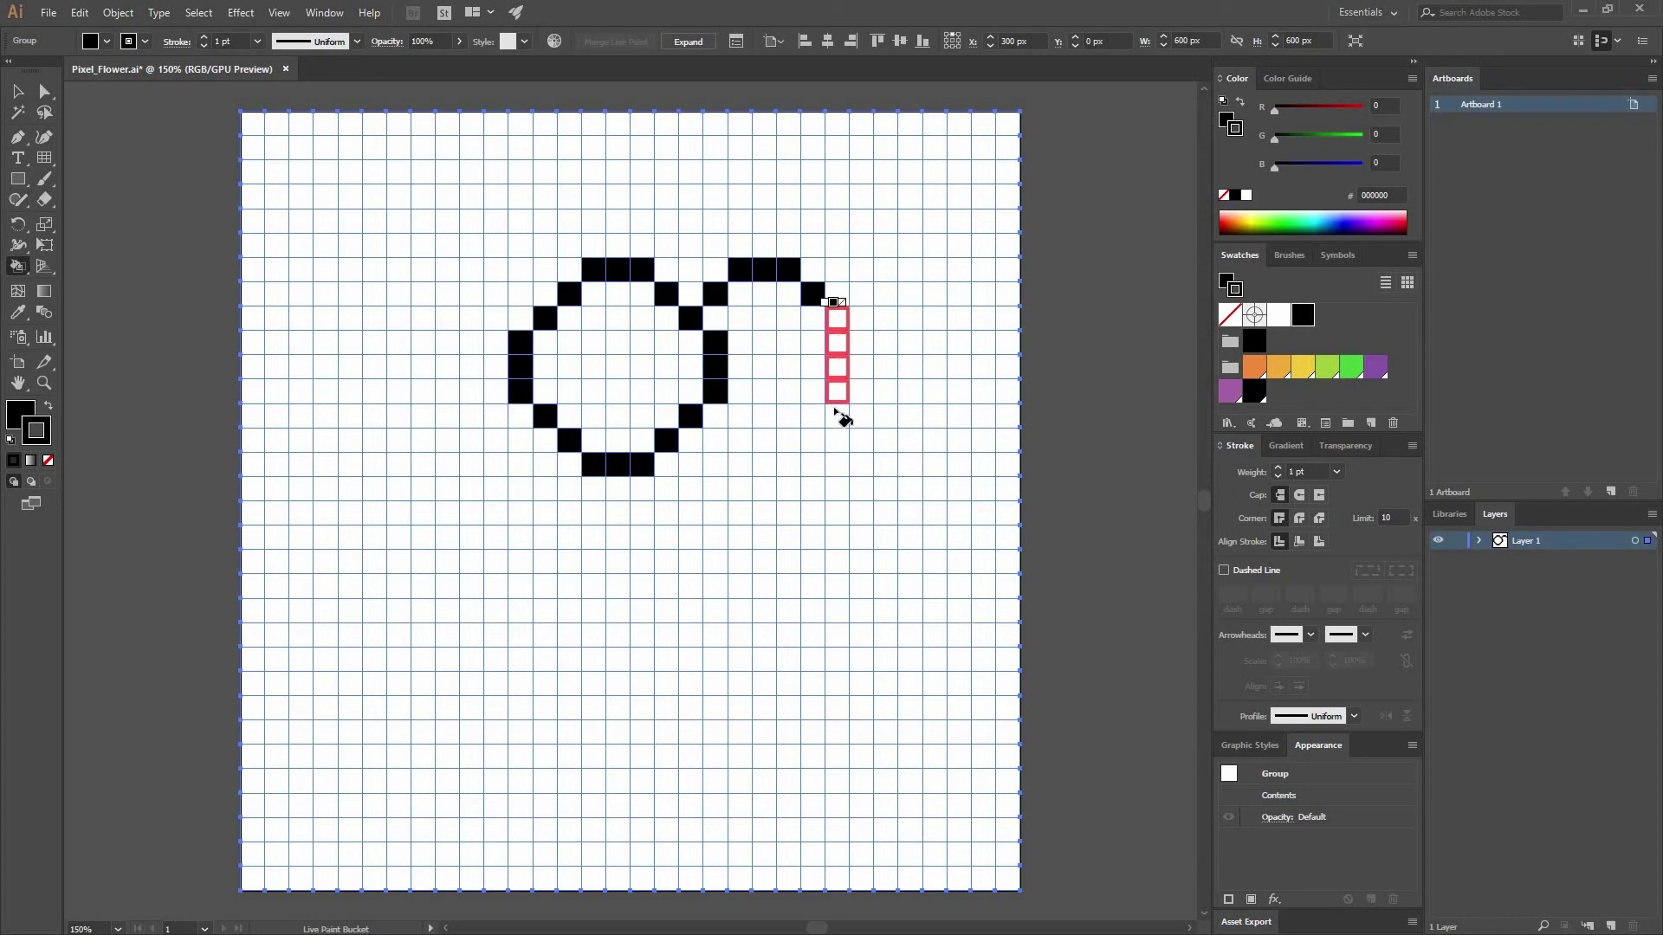
{"action": "left_click_drag", "start_coordinate": [835, 410], "coordinate": [747, 435]}
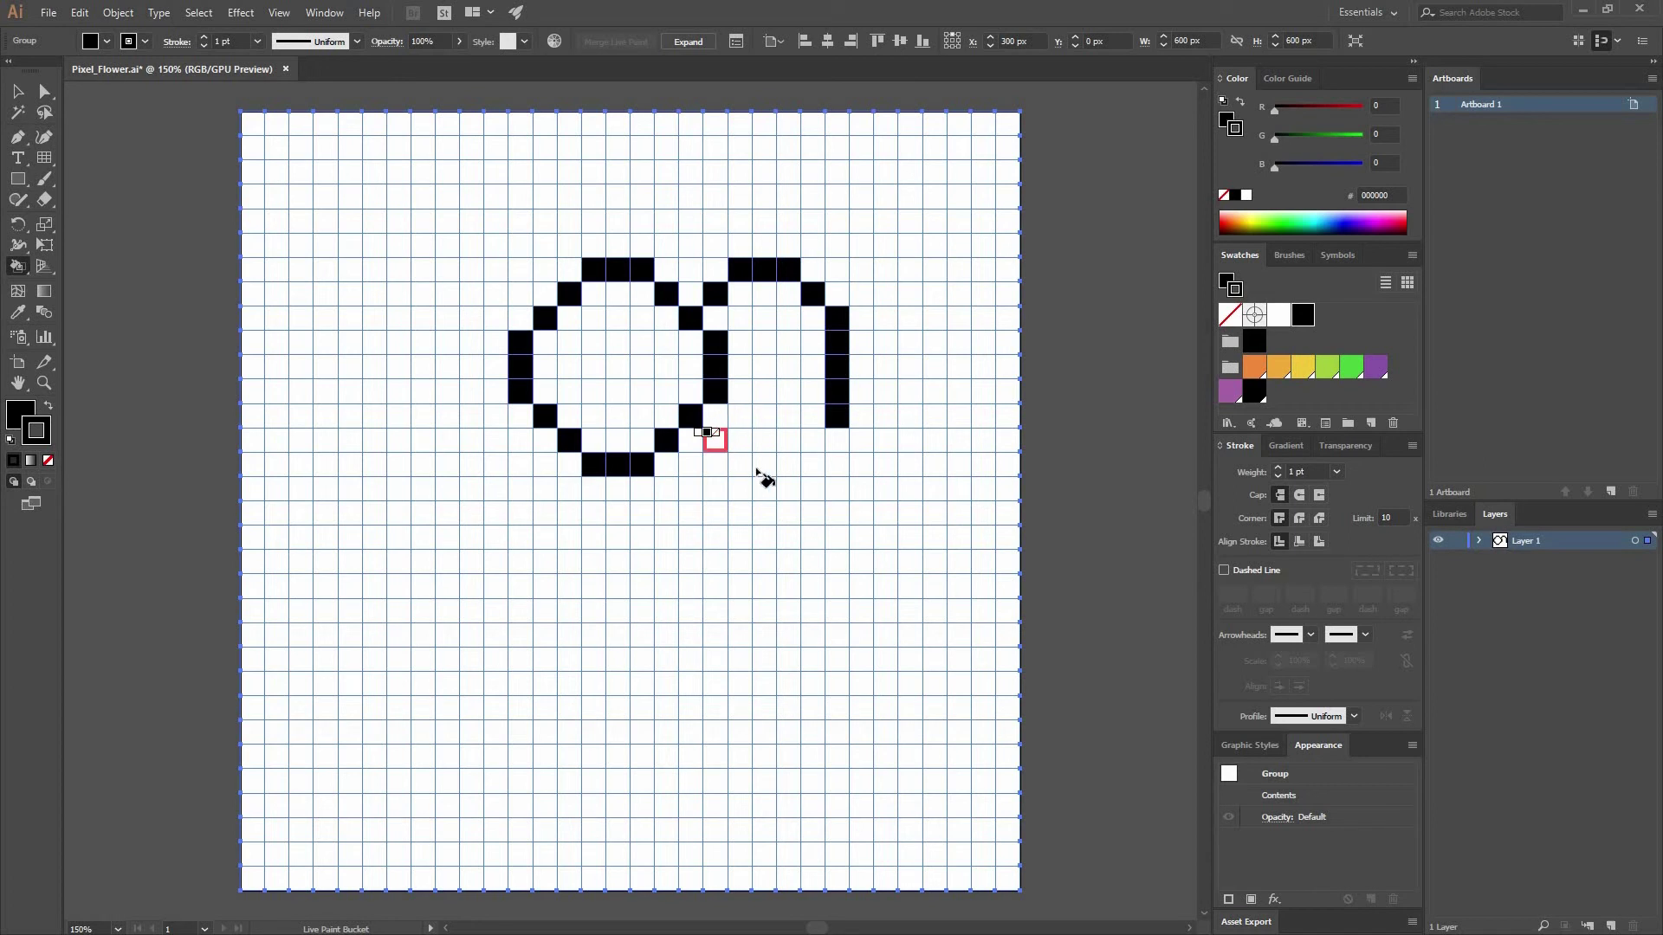
{"action": "left_click", "coordinate": [716, 440]}
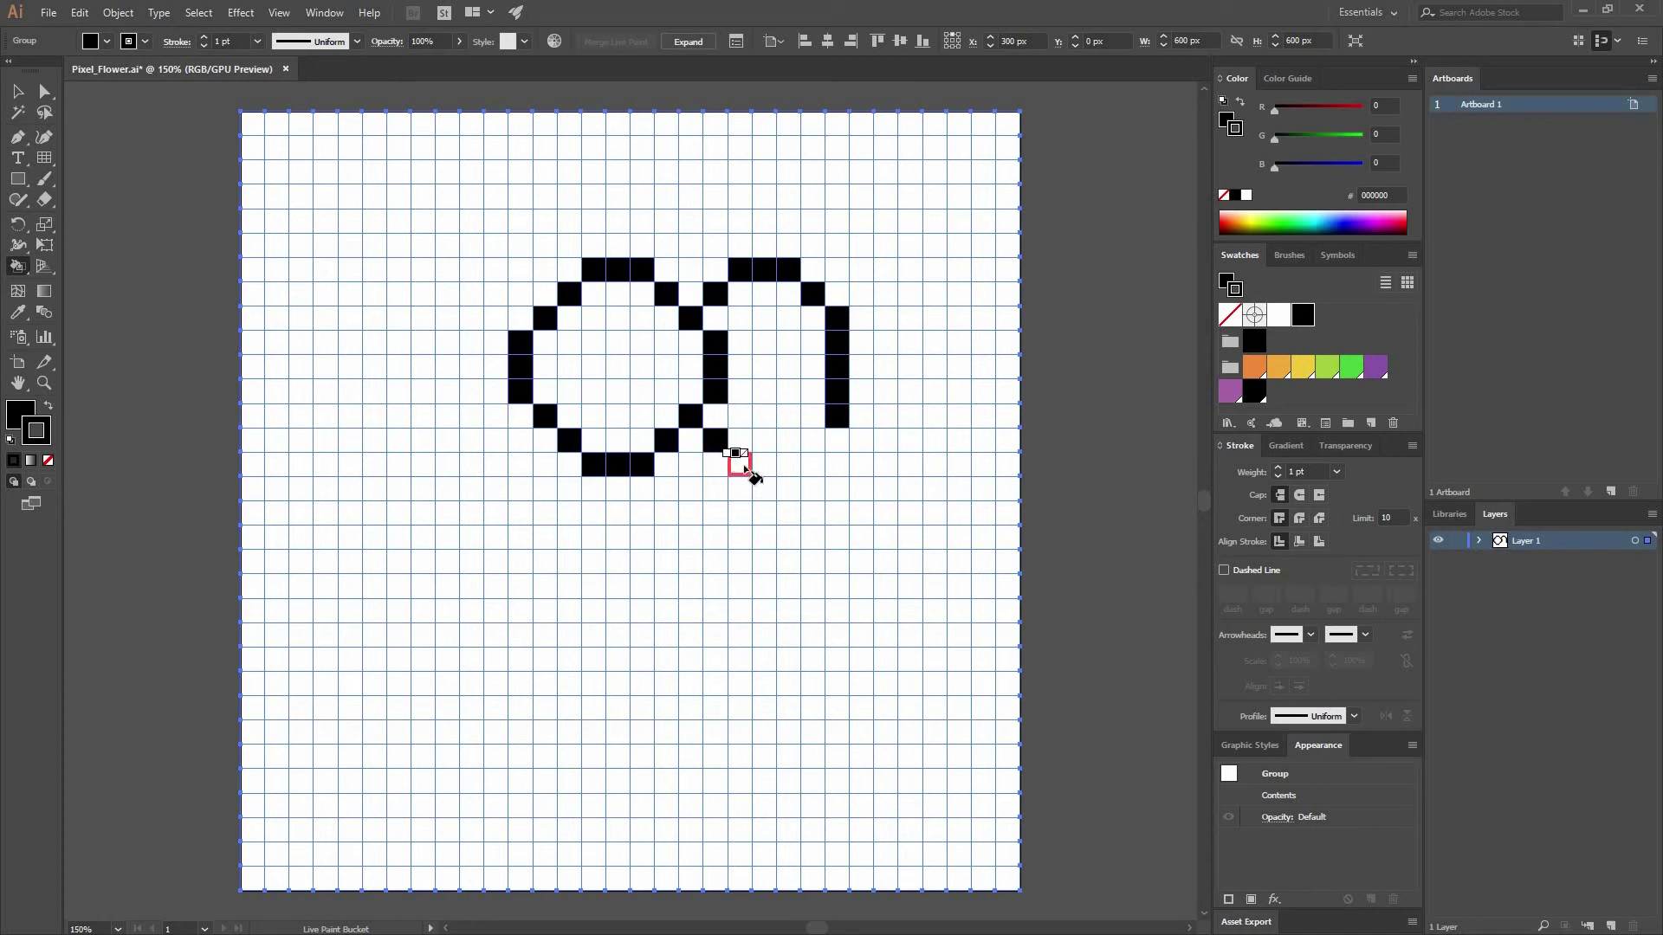
{"action": "left_click_drag", "start_coordinate": [826, 458], "coordinate": [813, 441]}
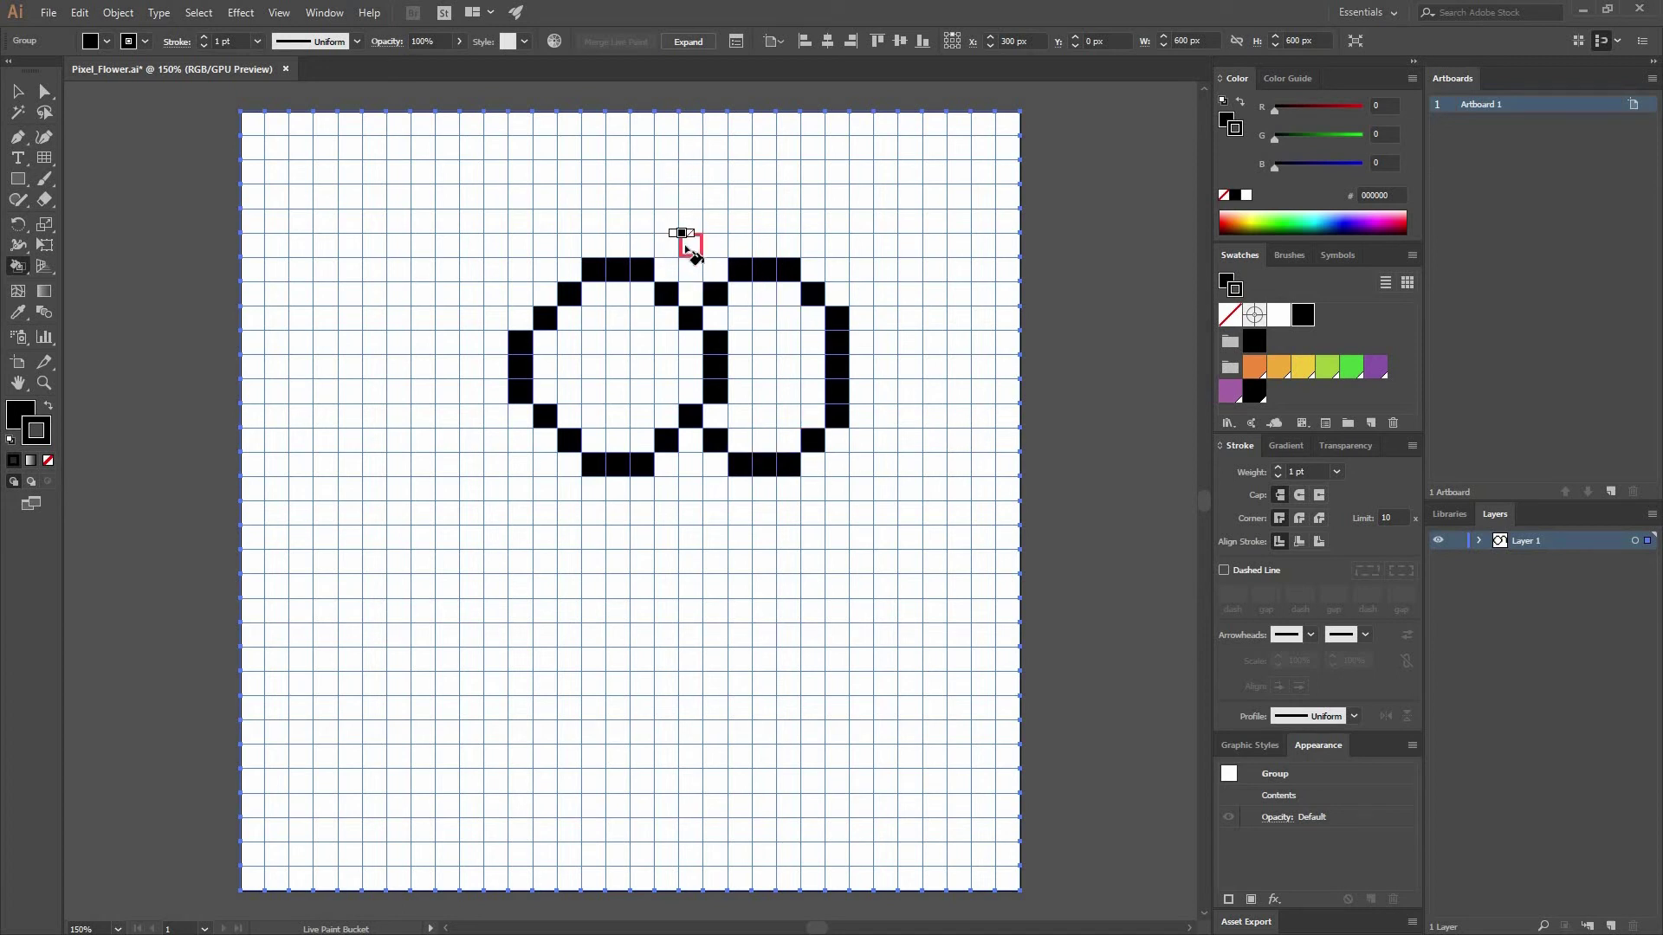
{"action": "left_click_drag", "start_coordinate": [708, 289], "coordinate": [690, 268]}
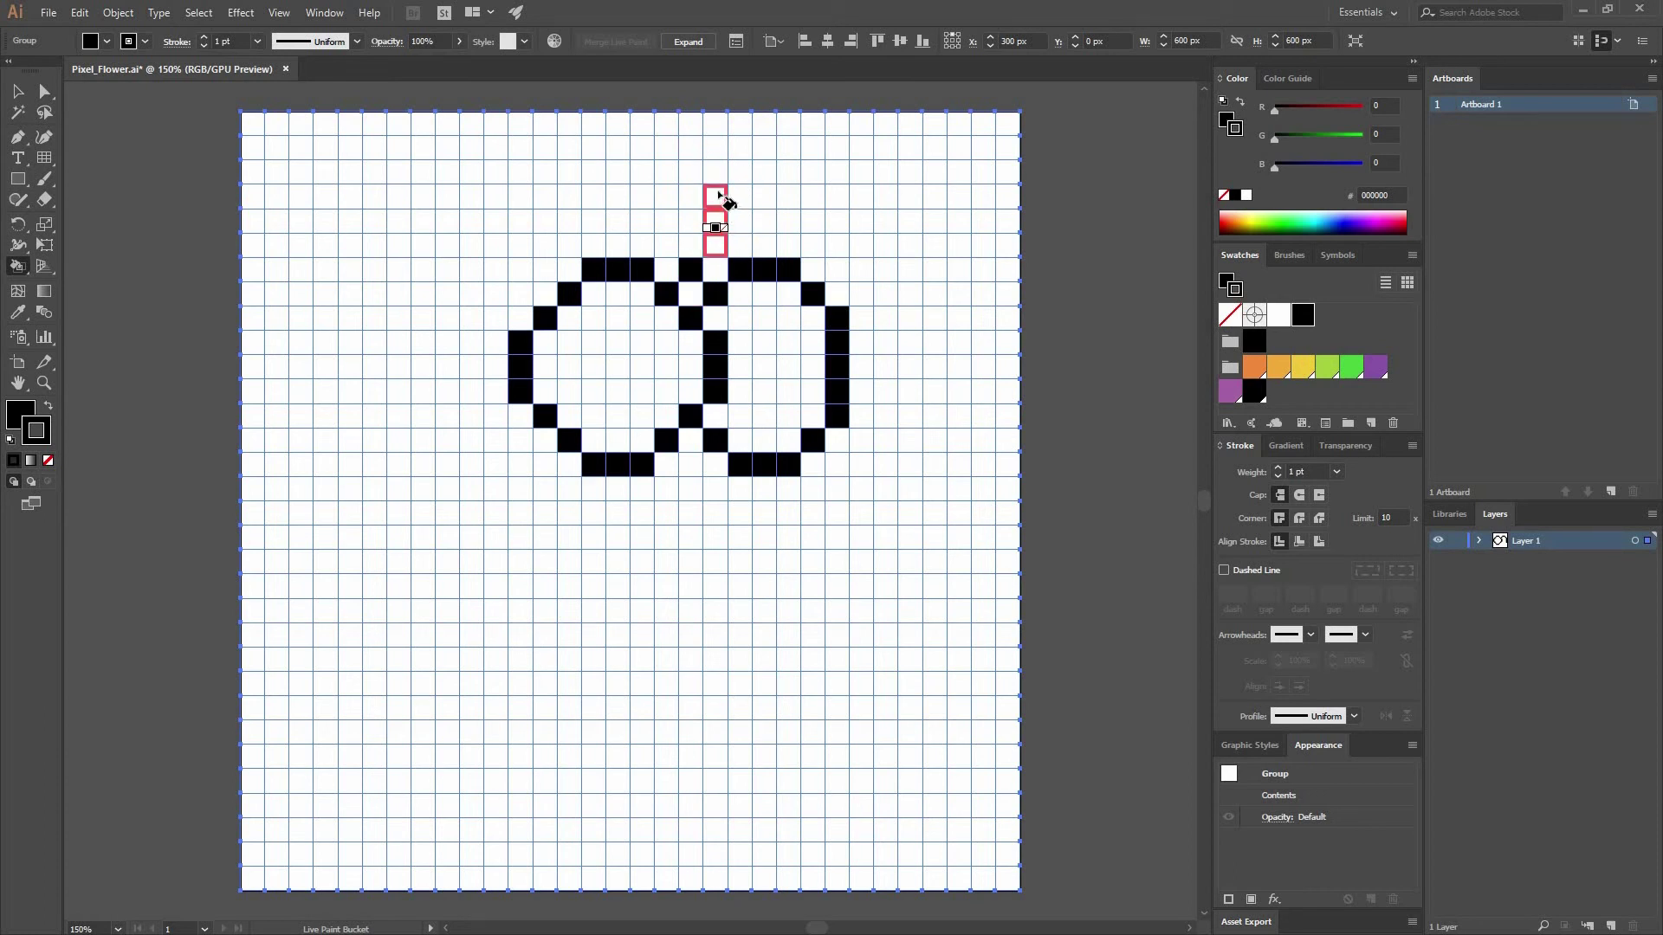
Step: Outline the top petal in black and add the pixels where petals meet
{"action": "left_click_drag", "start_coordinate": [698, 193], "coordinate": [699, 196]}
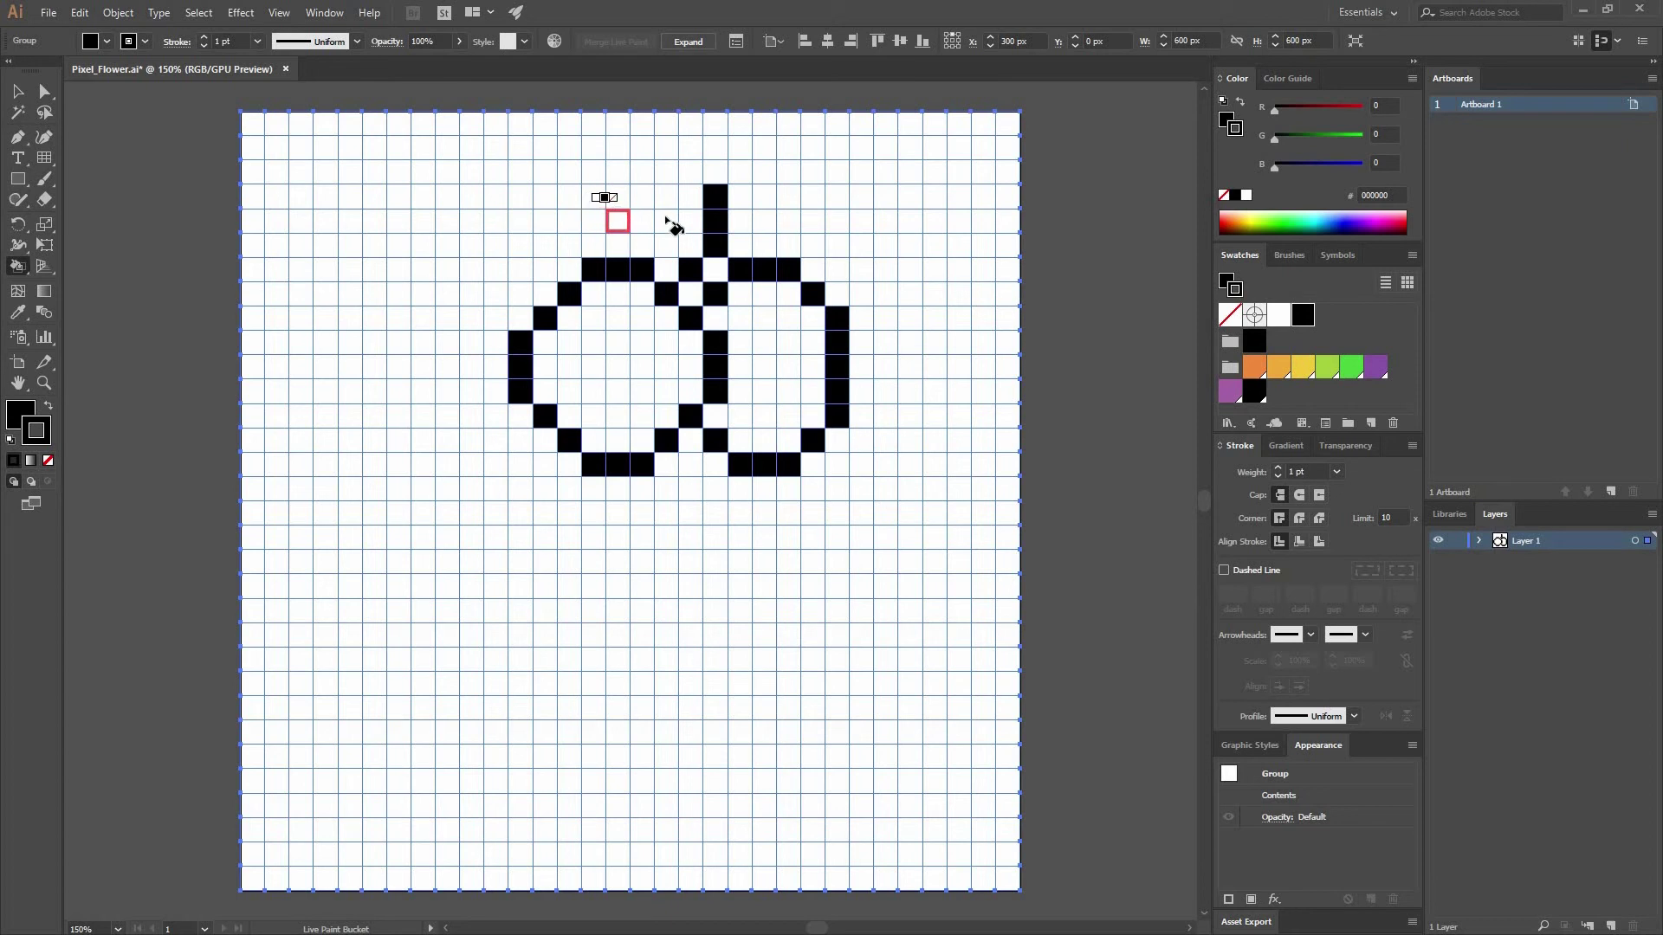
{"action": "left_click", "coordinate": [535, 262]}
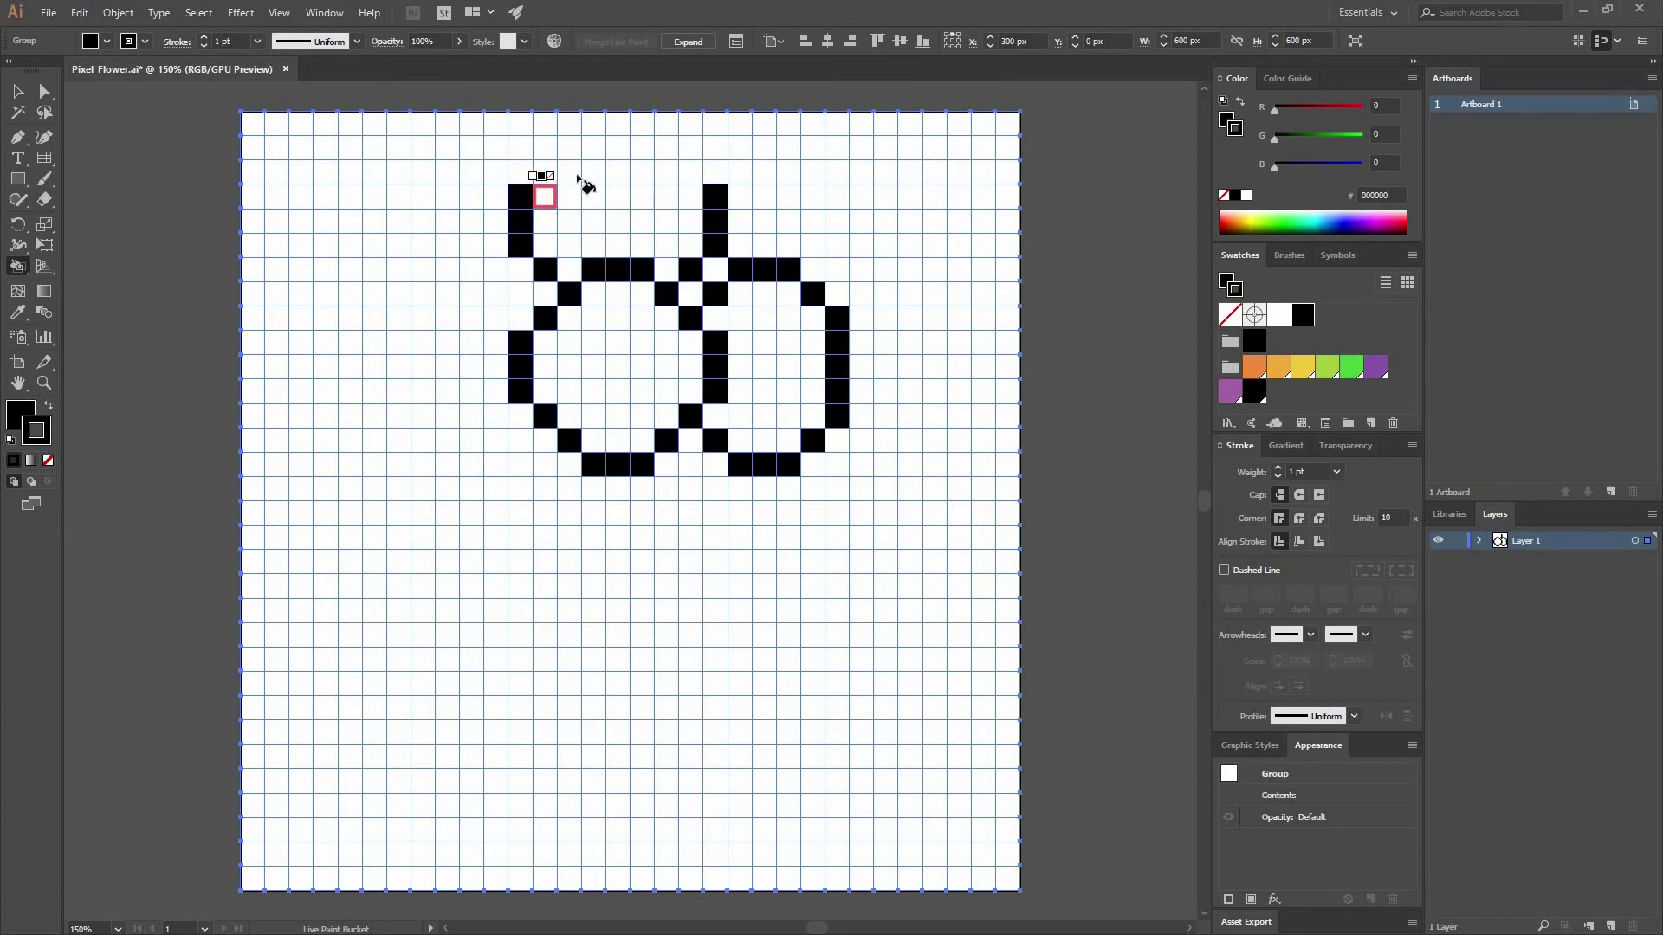
{"action": "left_click", "coordinate": [544, 172]}
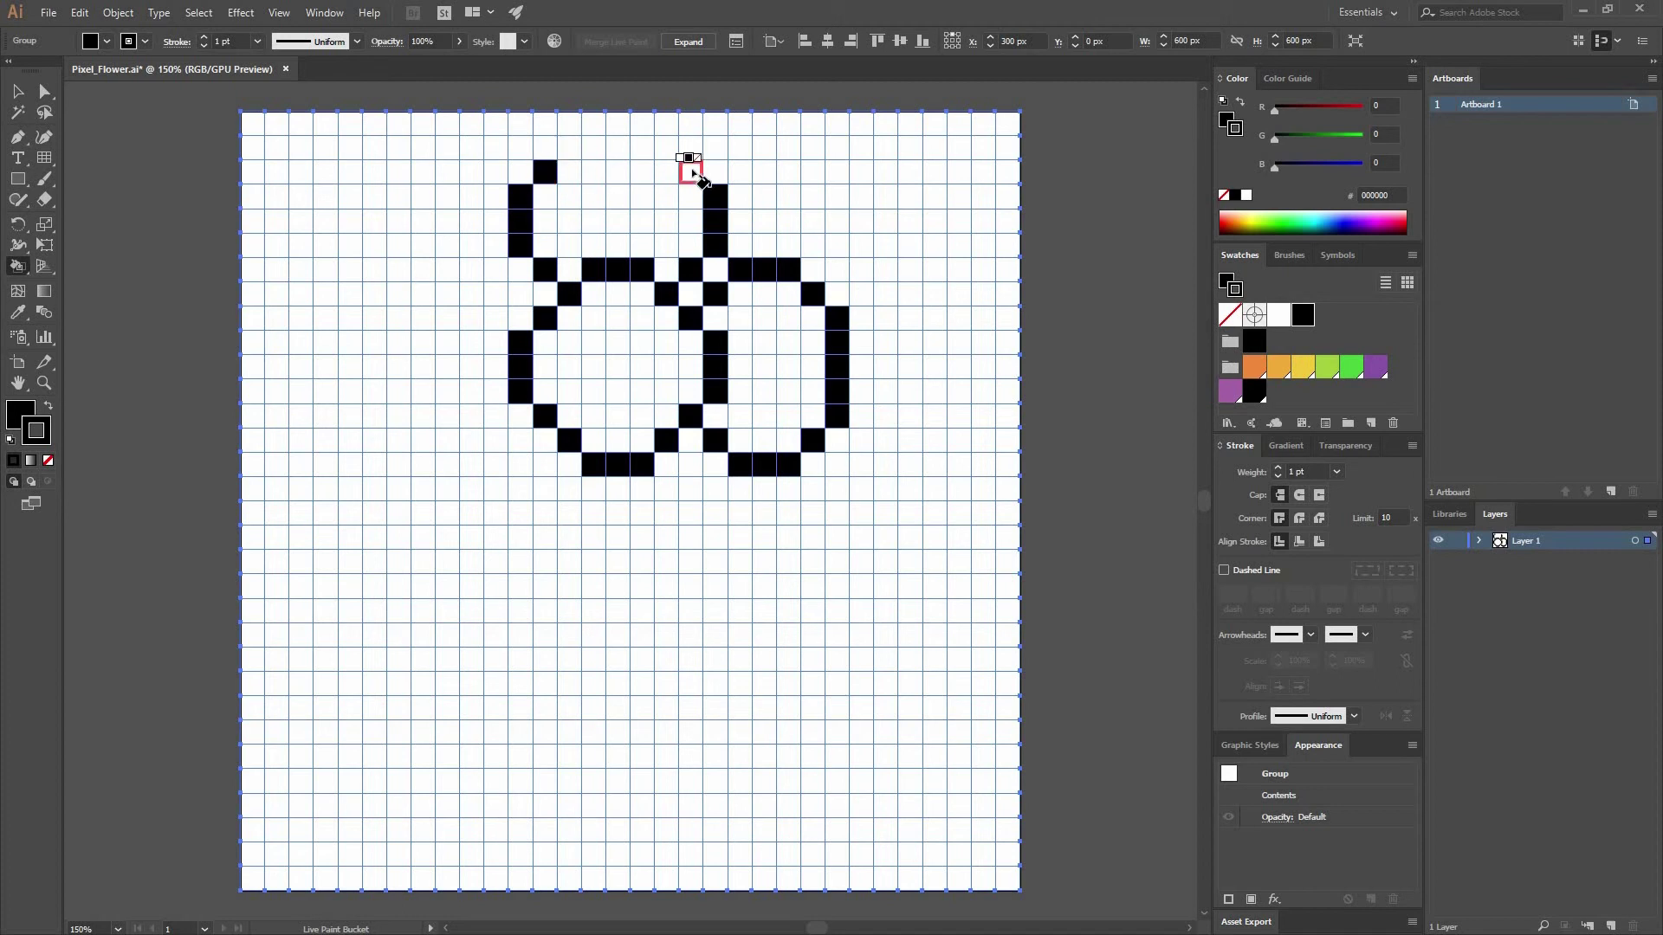
{"action": "left_click_drag", "start_coordinate": [568, 147], "coordinate": [665, 148]}
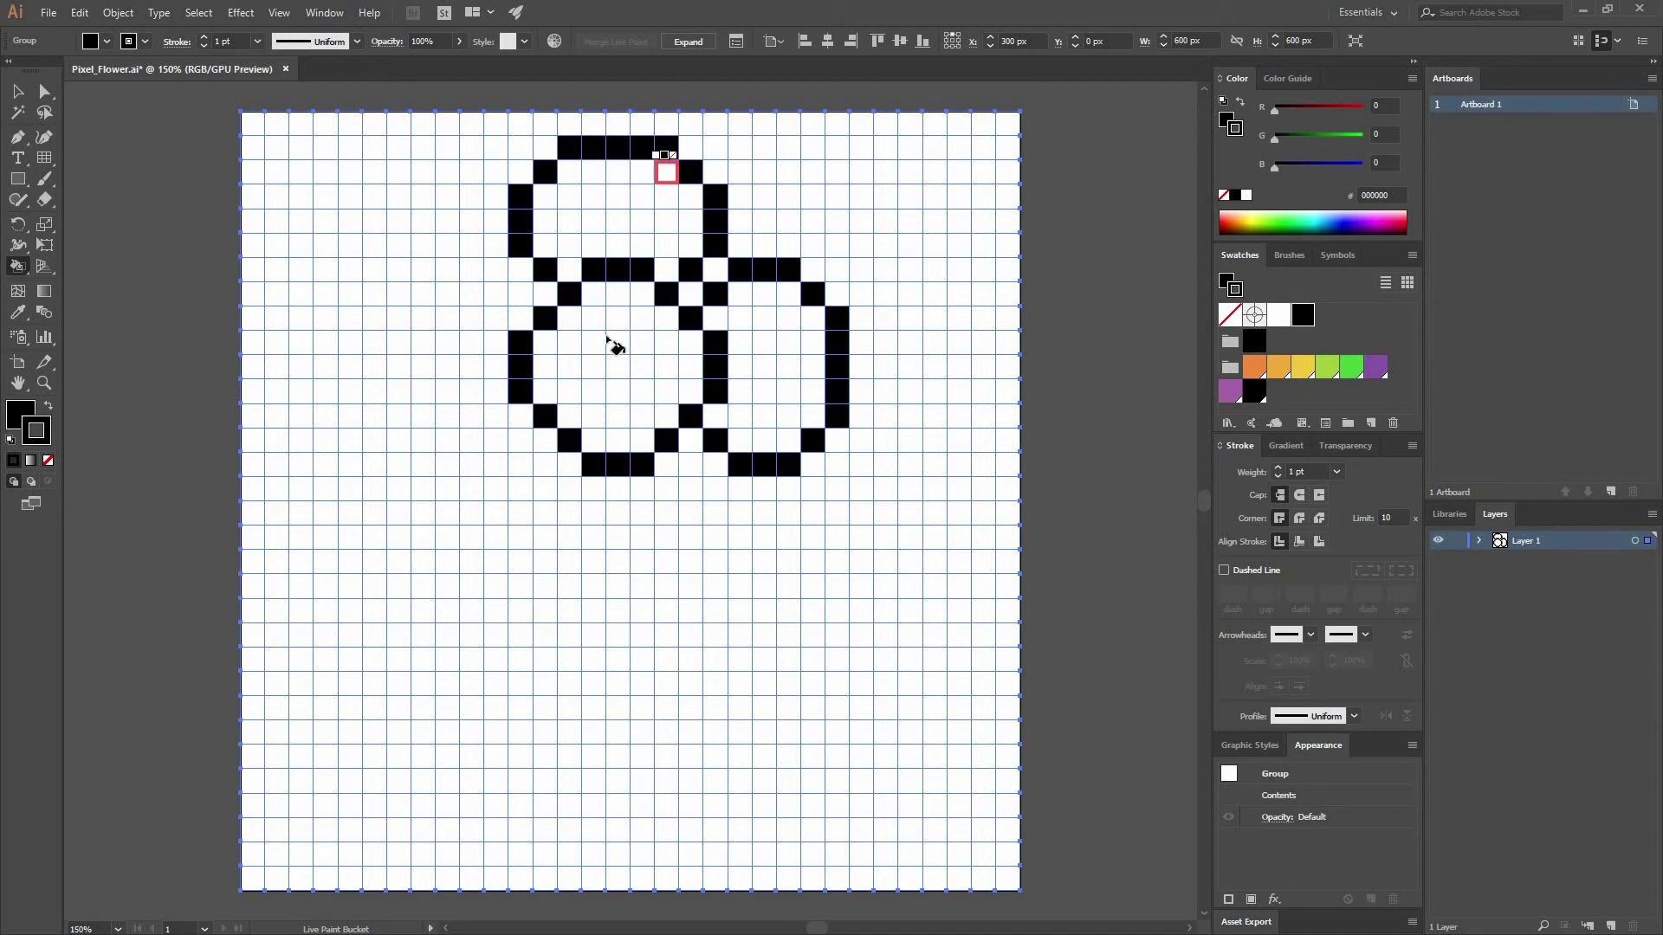
{"action": "left_click", "coordinate": [519, 302]}
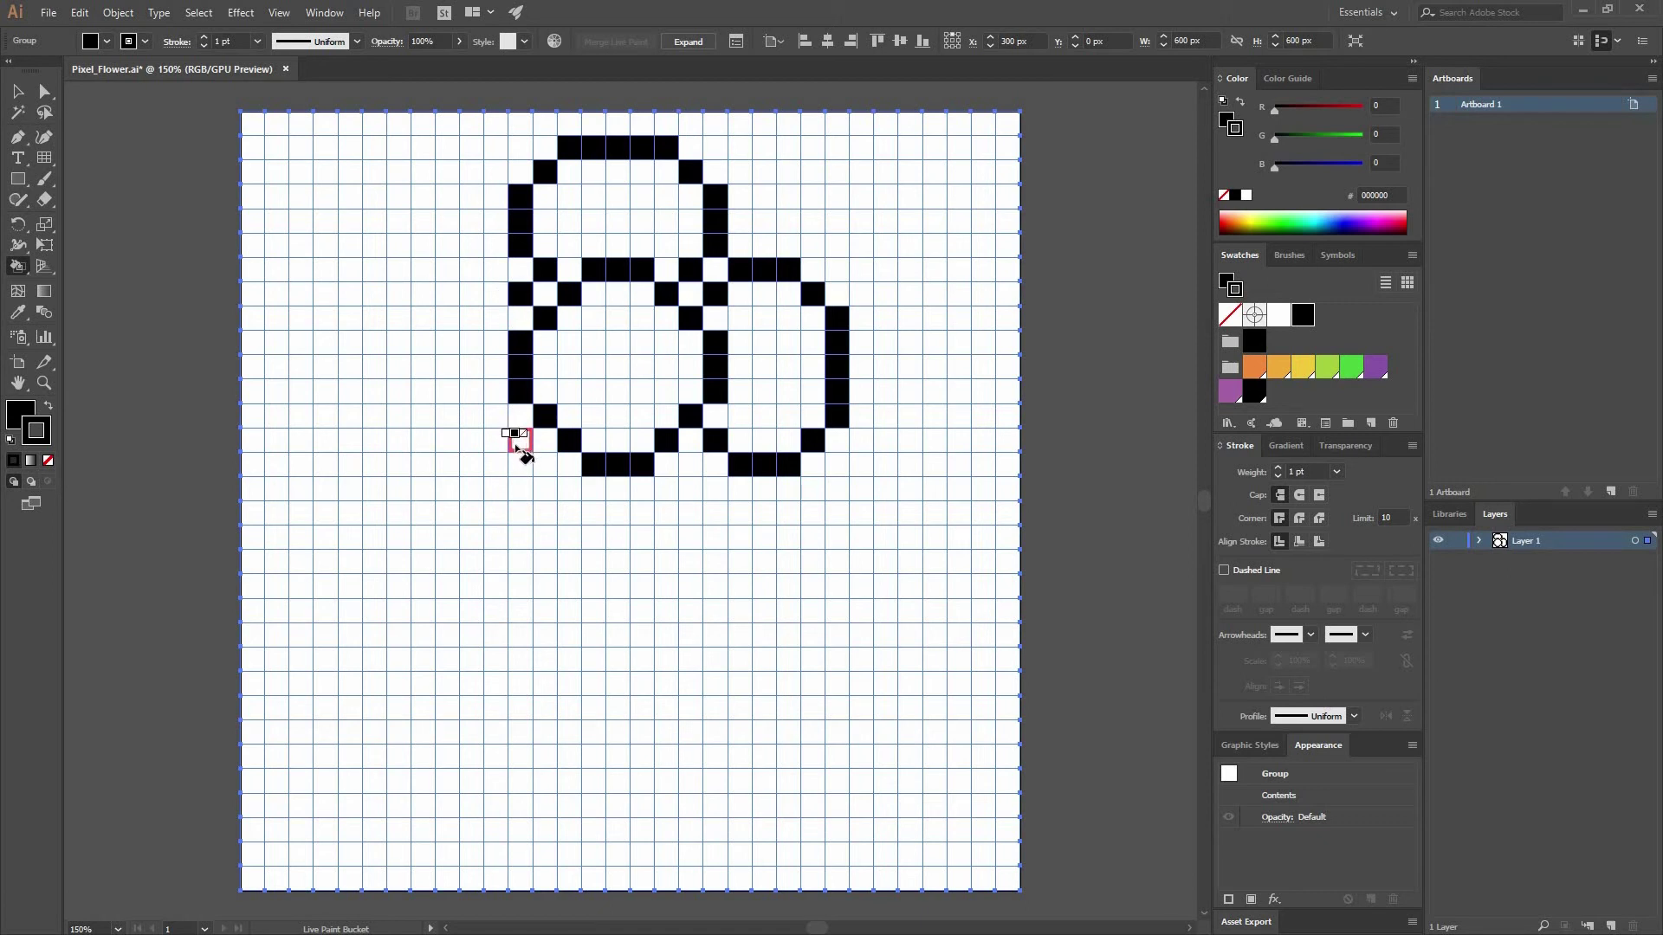
{"action": "left_click", "coordinate": [520, 444]}
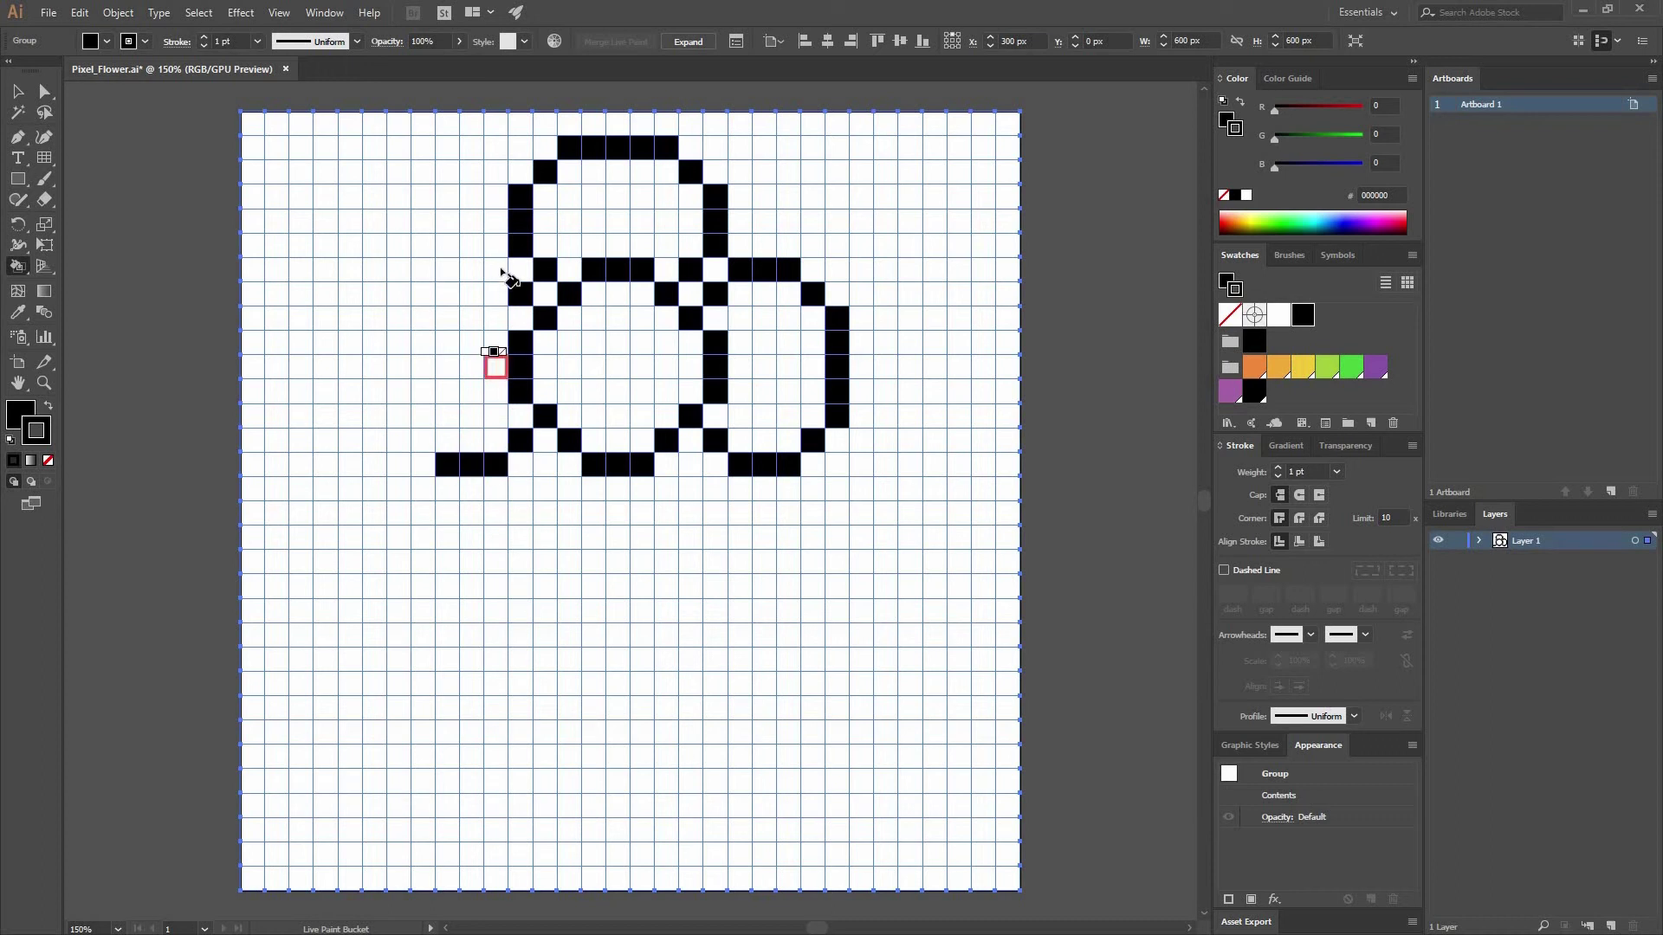
Step: Outline the left petal with black corner and outer-edge pixels
{"action": "left_click", "coordinate": [455, 270]}
{"action": "left_click", "coordinate": [419, 292]}
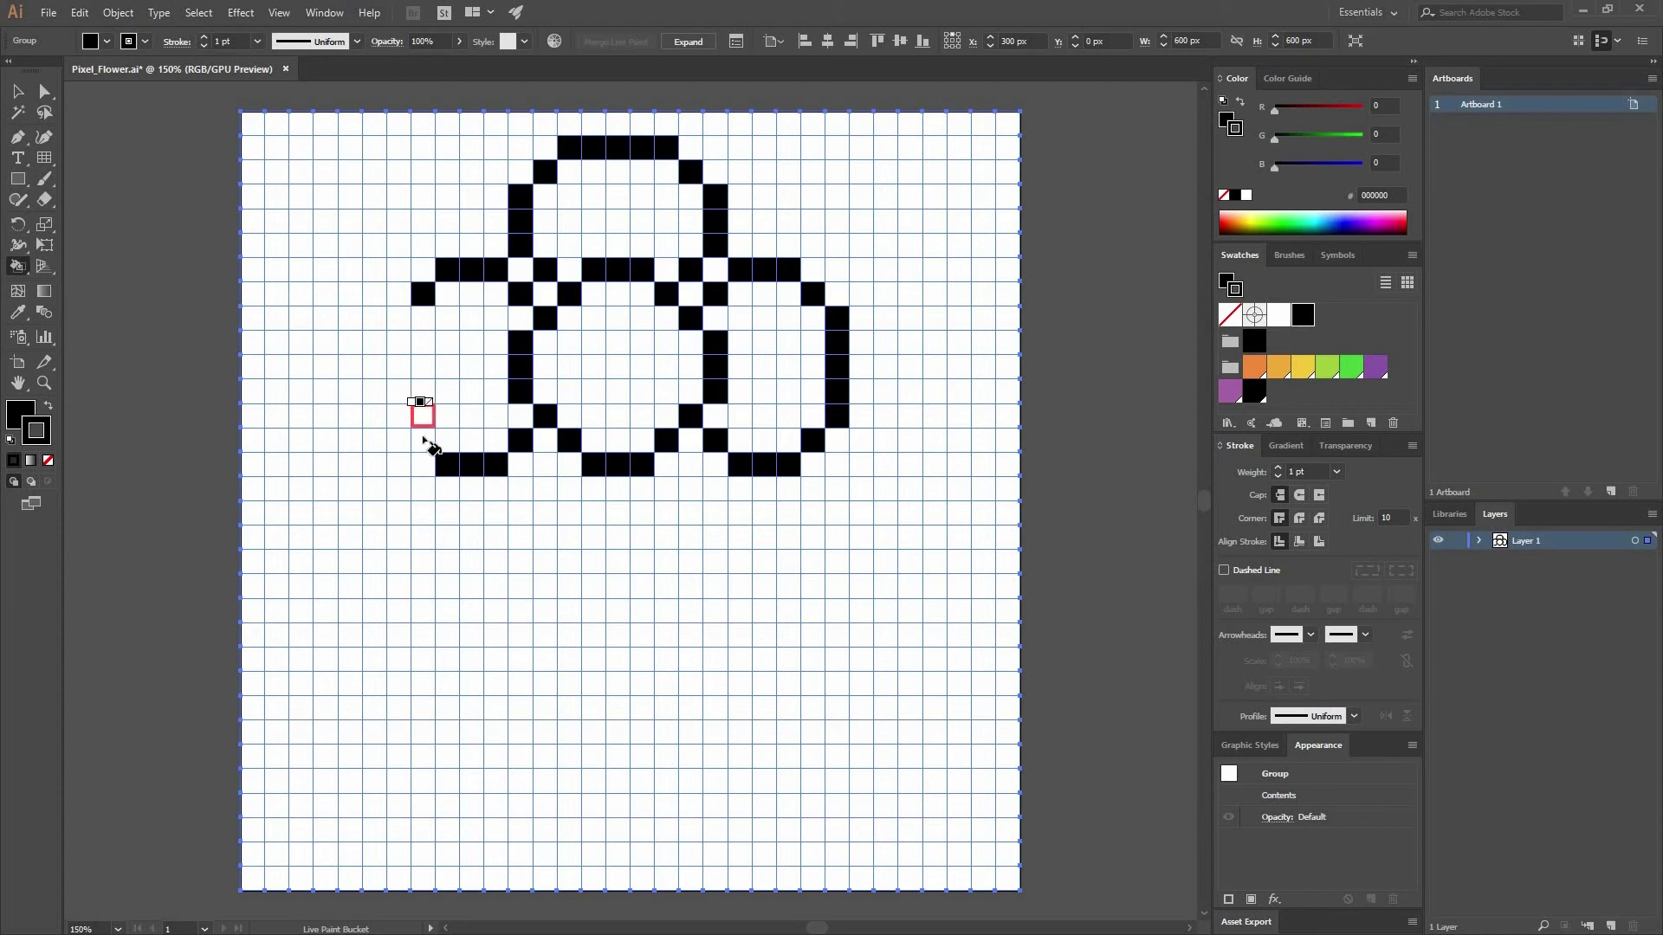
{"action": "left_click", "coordinate": [414, 434]}
{"action": "left_click_drag", "start_coordinate": [394, 415], "coordinate": [387, 318]}
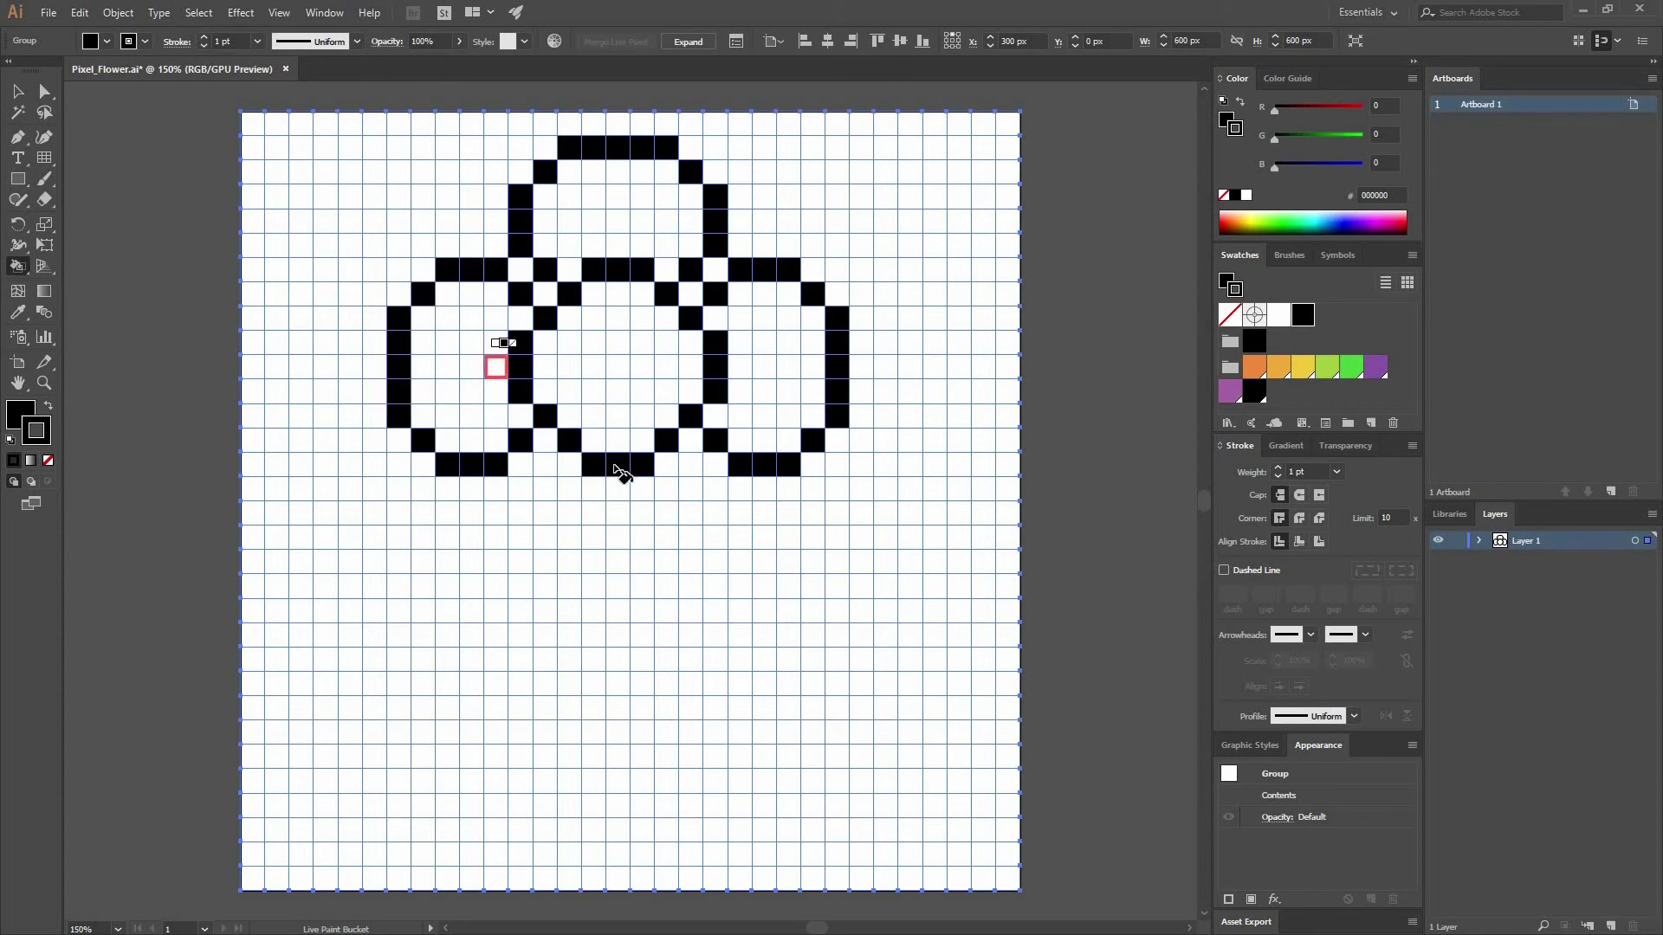
Step: Outline the bottom petal's sides, corners and bottom edge in black
{"action": "left_click", "coordinate": [551, 465]}
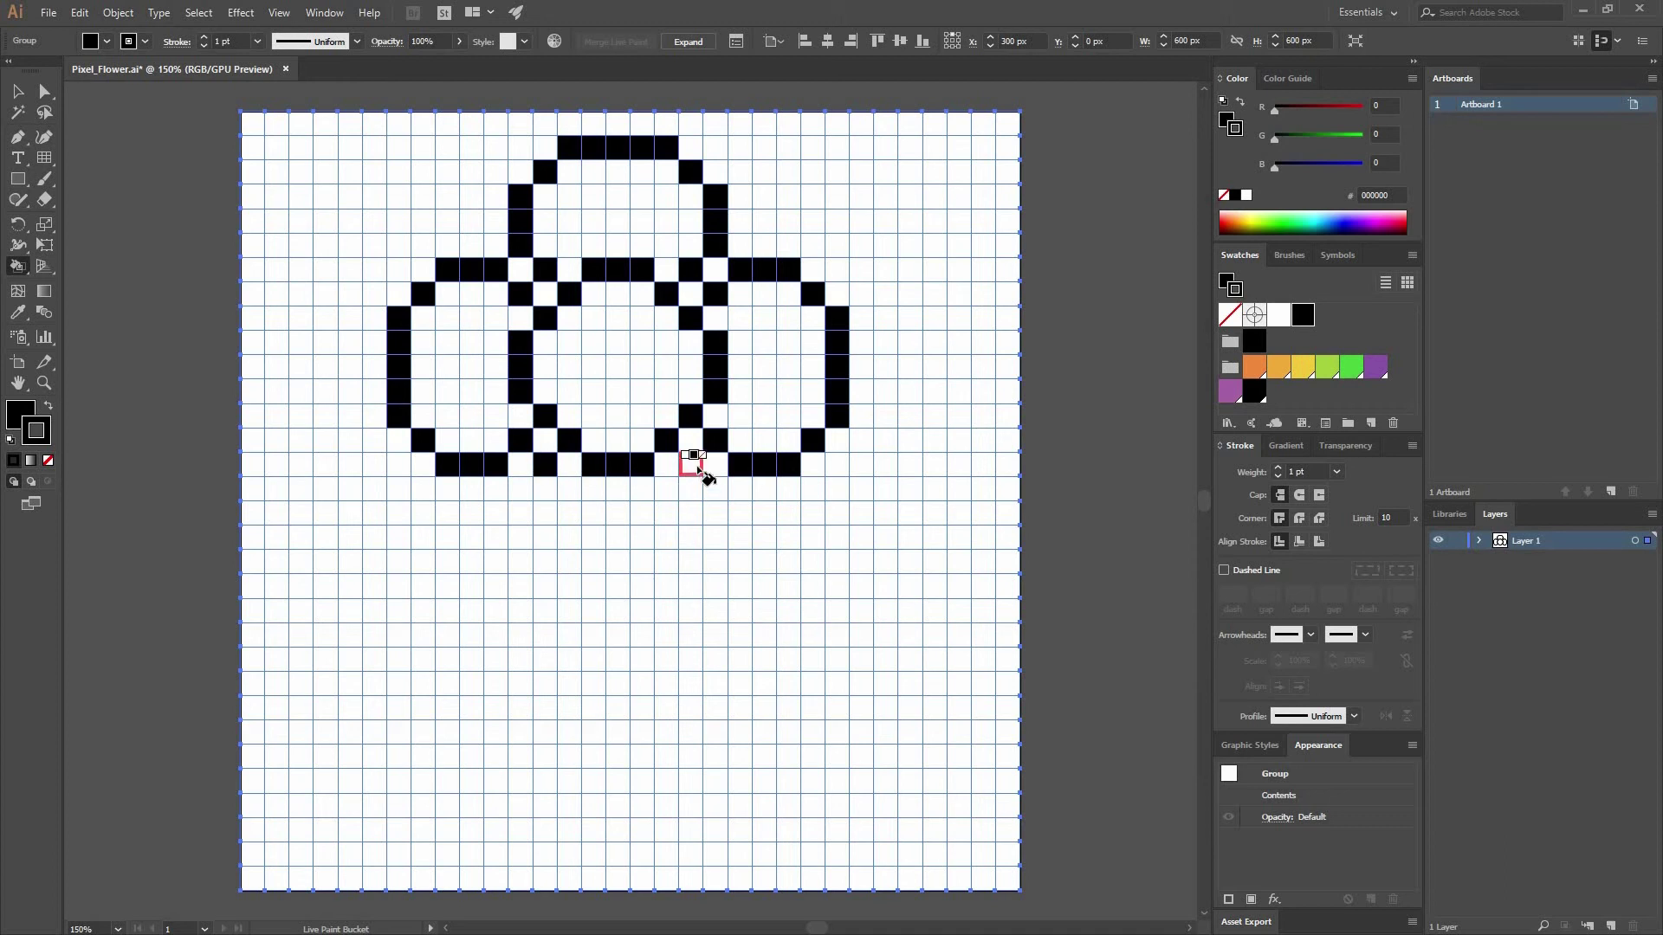
{"action": "left_click_drag", "start_coordinate": [520, 489], "coordinate": [525, 538]}
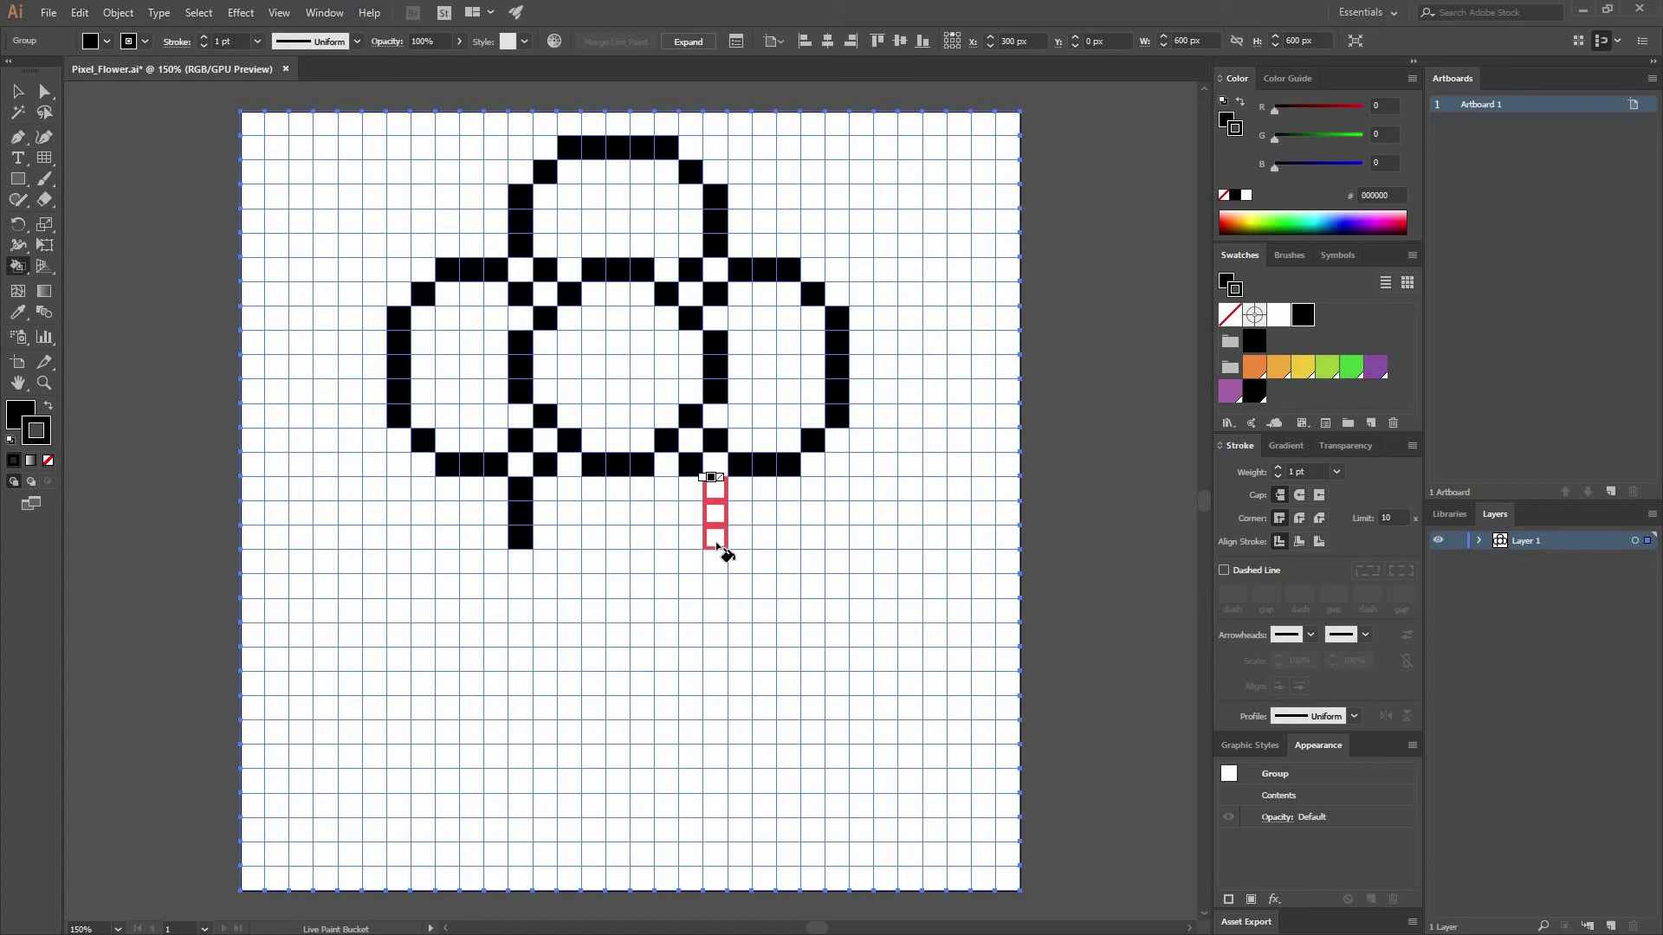
{"action": "left_click", "coordinate": [547, 561]}
{"action": "left_click", "coordinate": [688, 563]}
{"action": "left_click_drag", "start_coordinate": [570, 587], "coordinate": [669, 586]}
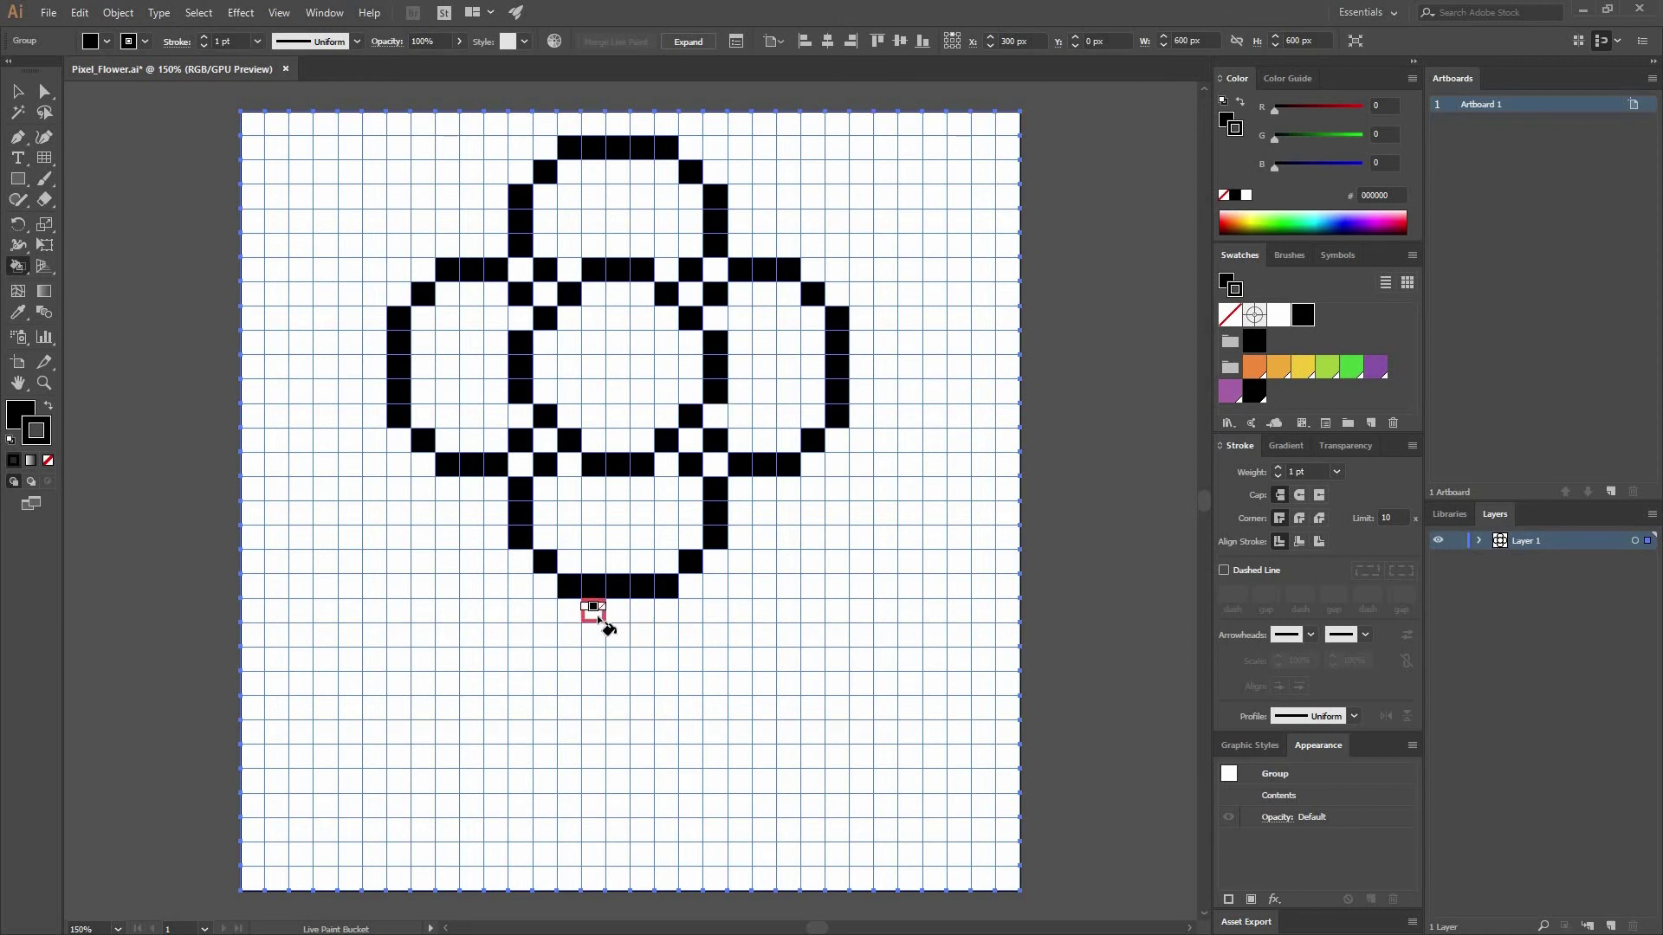
Step: Paint two black stem columns below the bottom petal and close the base
{"action": "mouse_move", "coordinate": [606, 793]}
{"action": "left_mouse_down"}
{"action": "mouse_move", "coordinate": [598, 849]}
{"action": "mouse_move", "coordinate": [622, 857]}
{"action": "mouse_move", "coordinate": [665, 649]}
{"action": "mouse_move", "coordinate": [651, 734]}
{"action": "left_mouse_up"}
{"action": "left_click", "coordinate": [636, 852]}
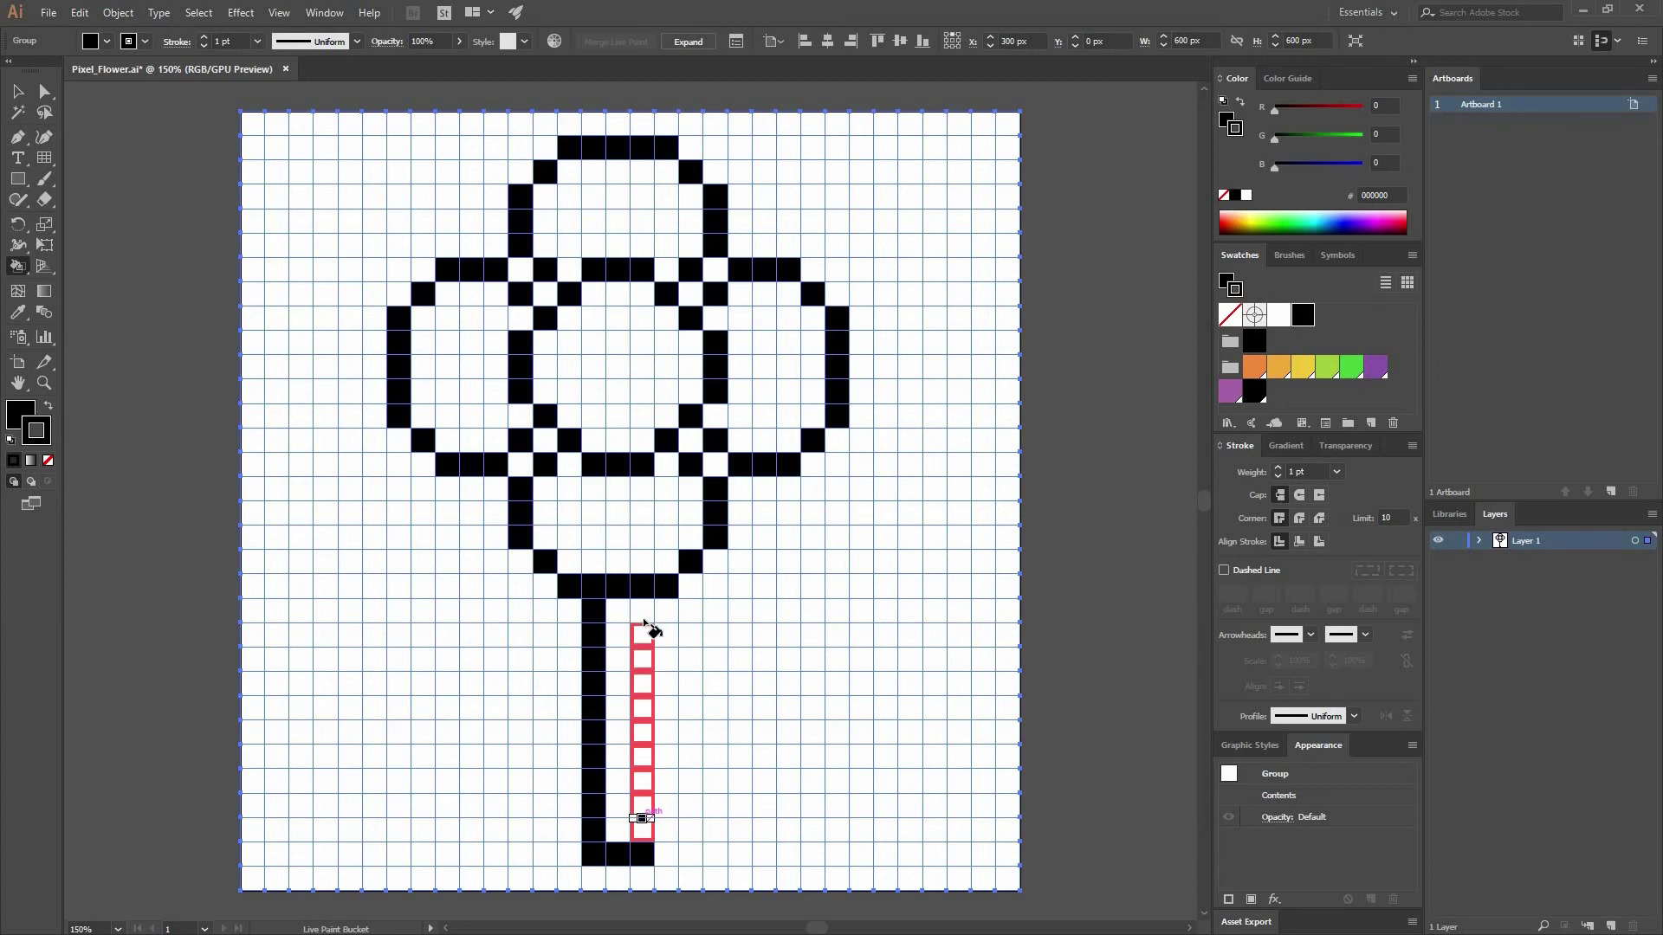
{"action": "left_click_drag", "start_coordinate": [642, 829], "coordinate": [643, 609]}
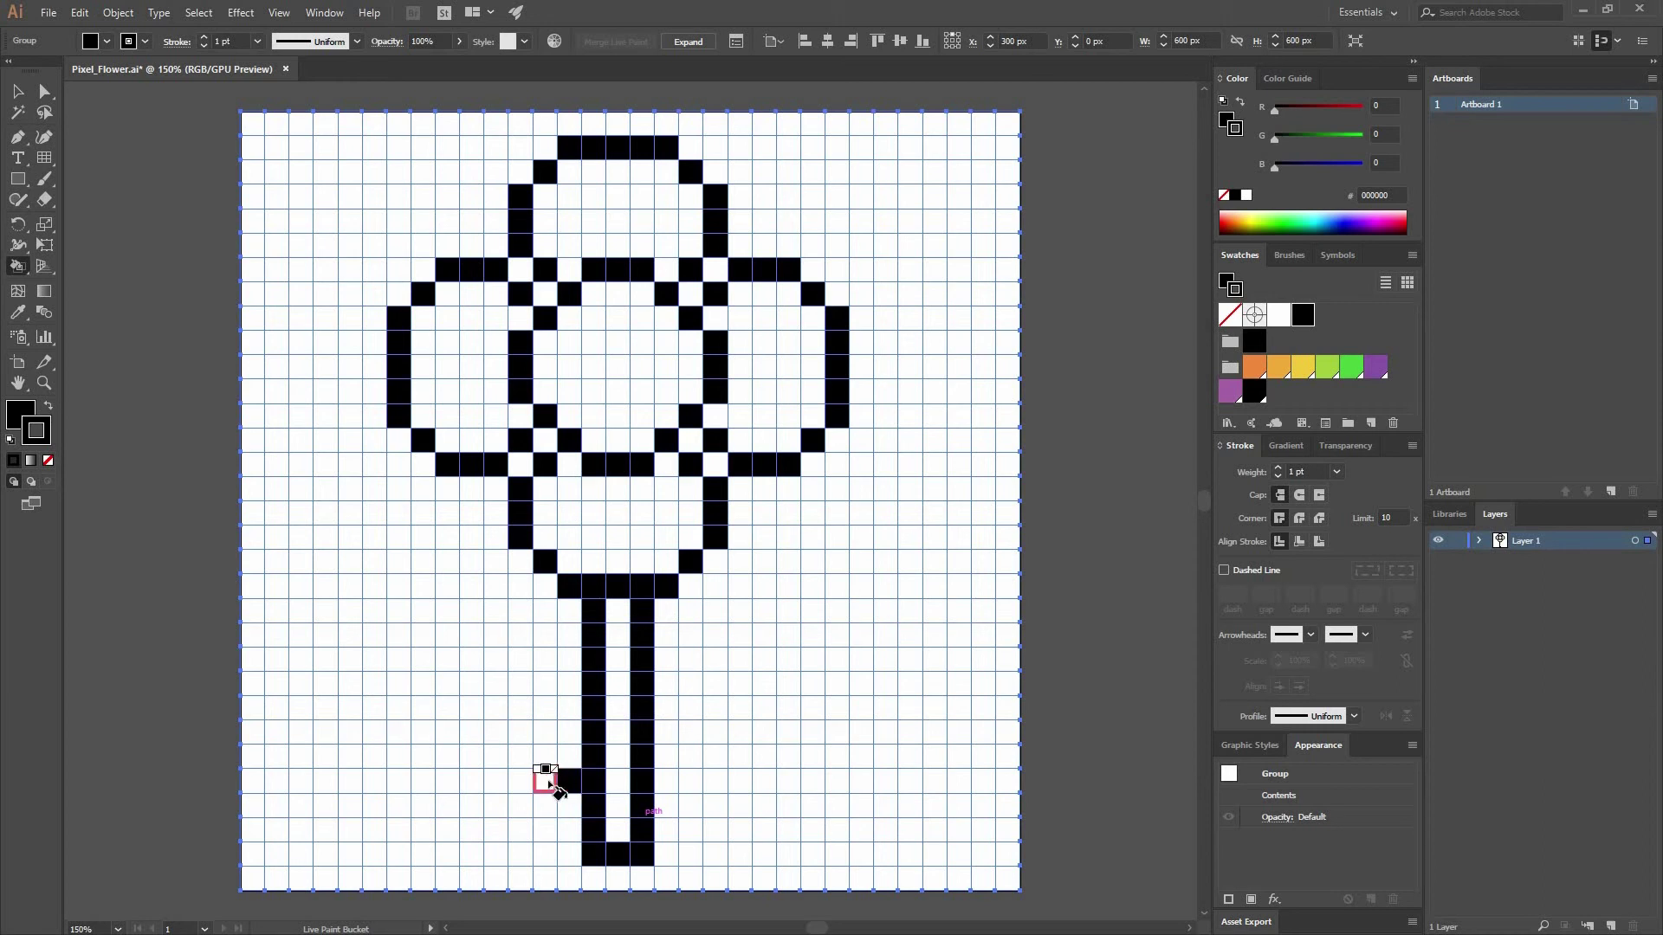
Step: Paint the left leaf outline in black cells beside the stem
{"action": "left_click", "coordinate": [552, 776]}
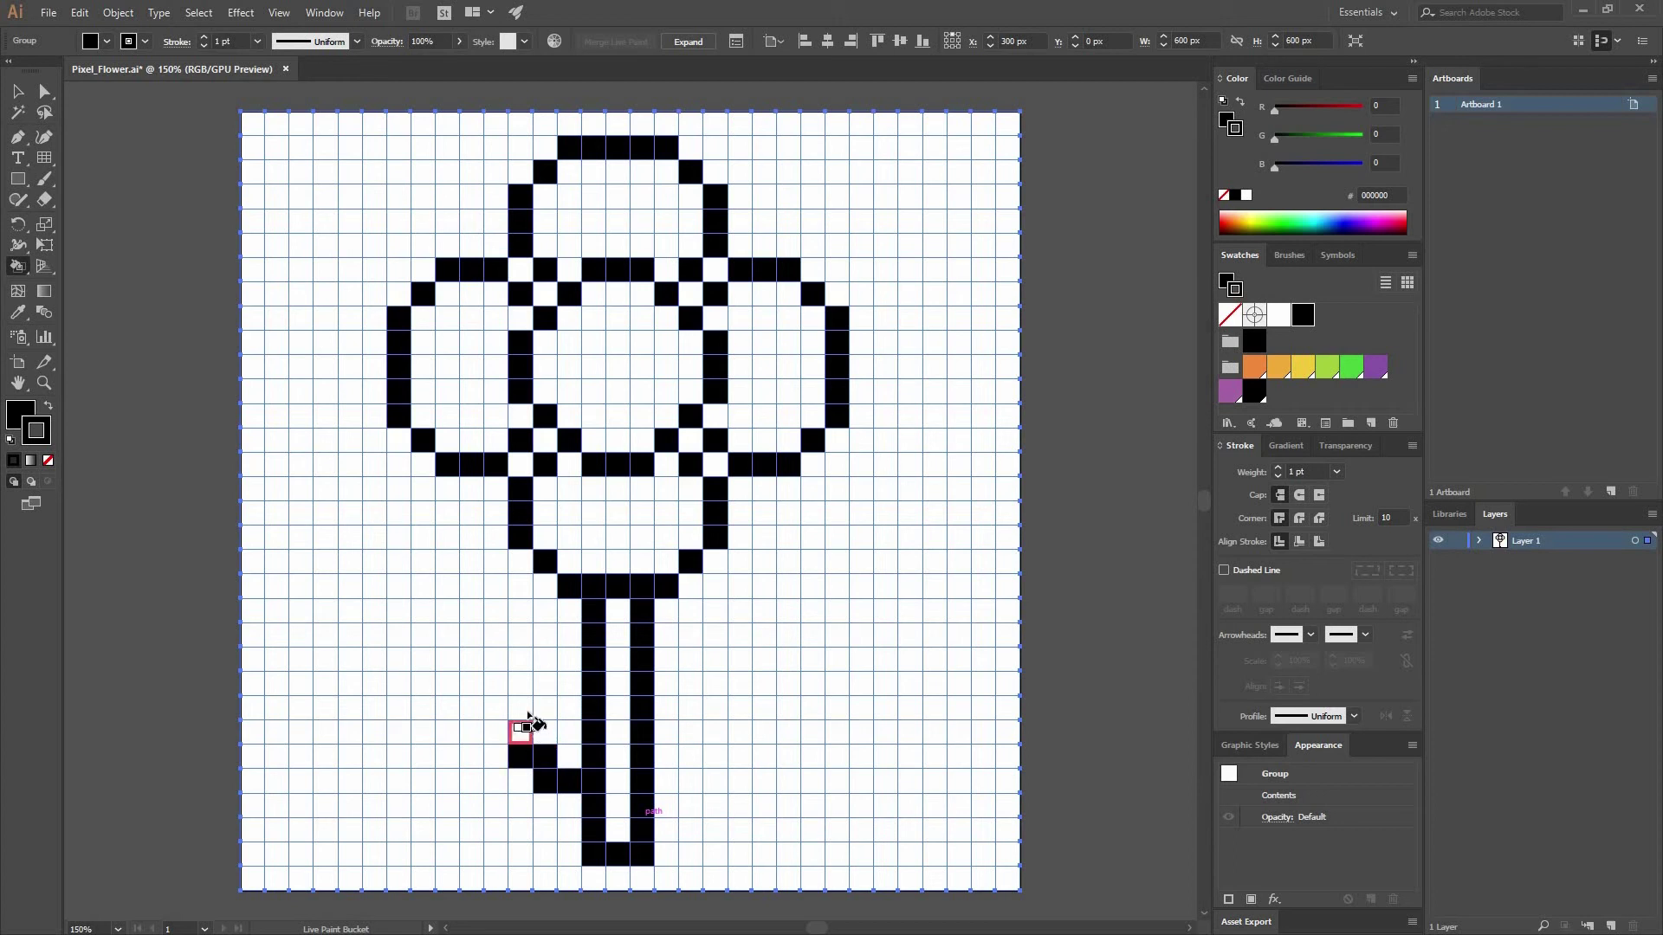
{"action": "left_click", "coordinate": [525, 730]}
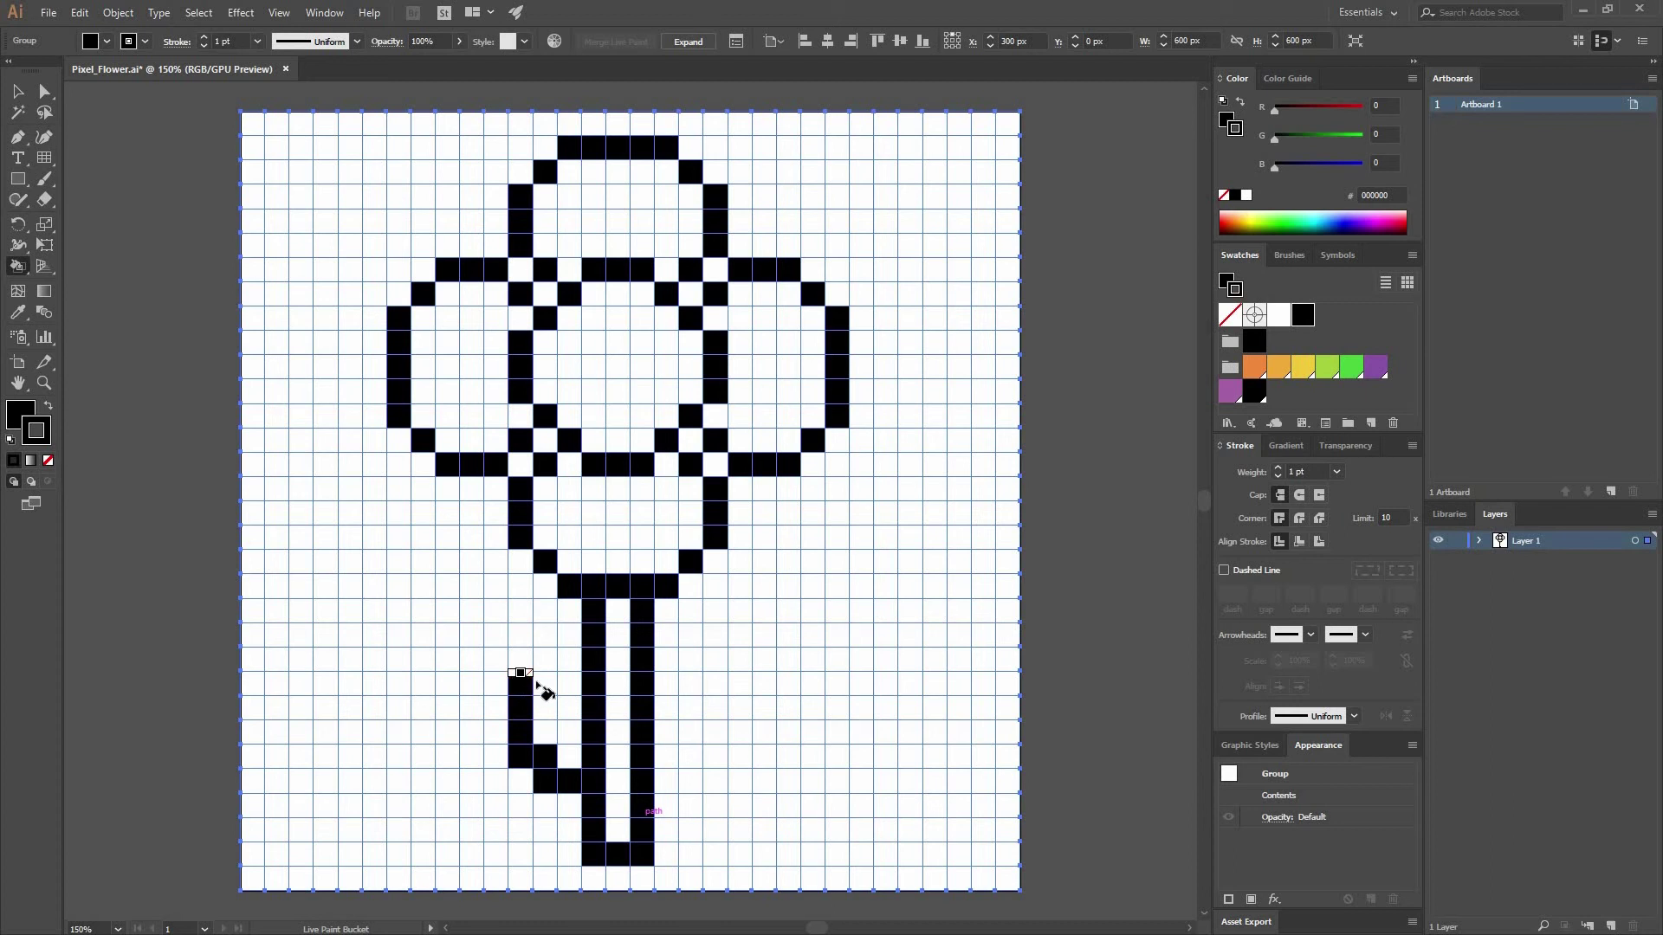
{"action": "left_click", "coordinate": [544, 686]}
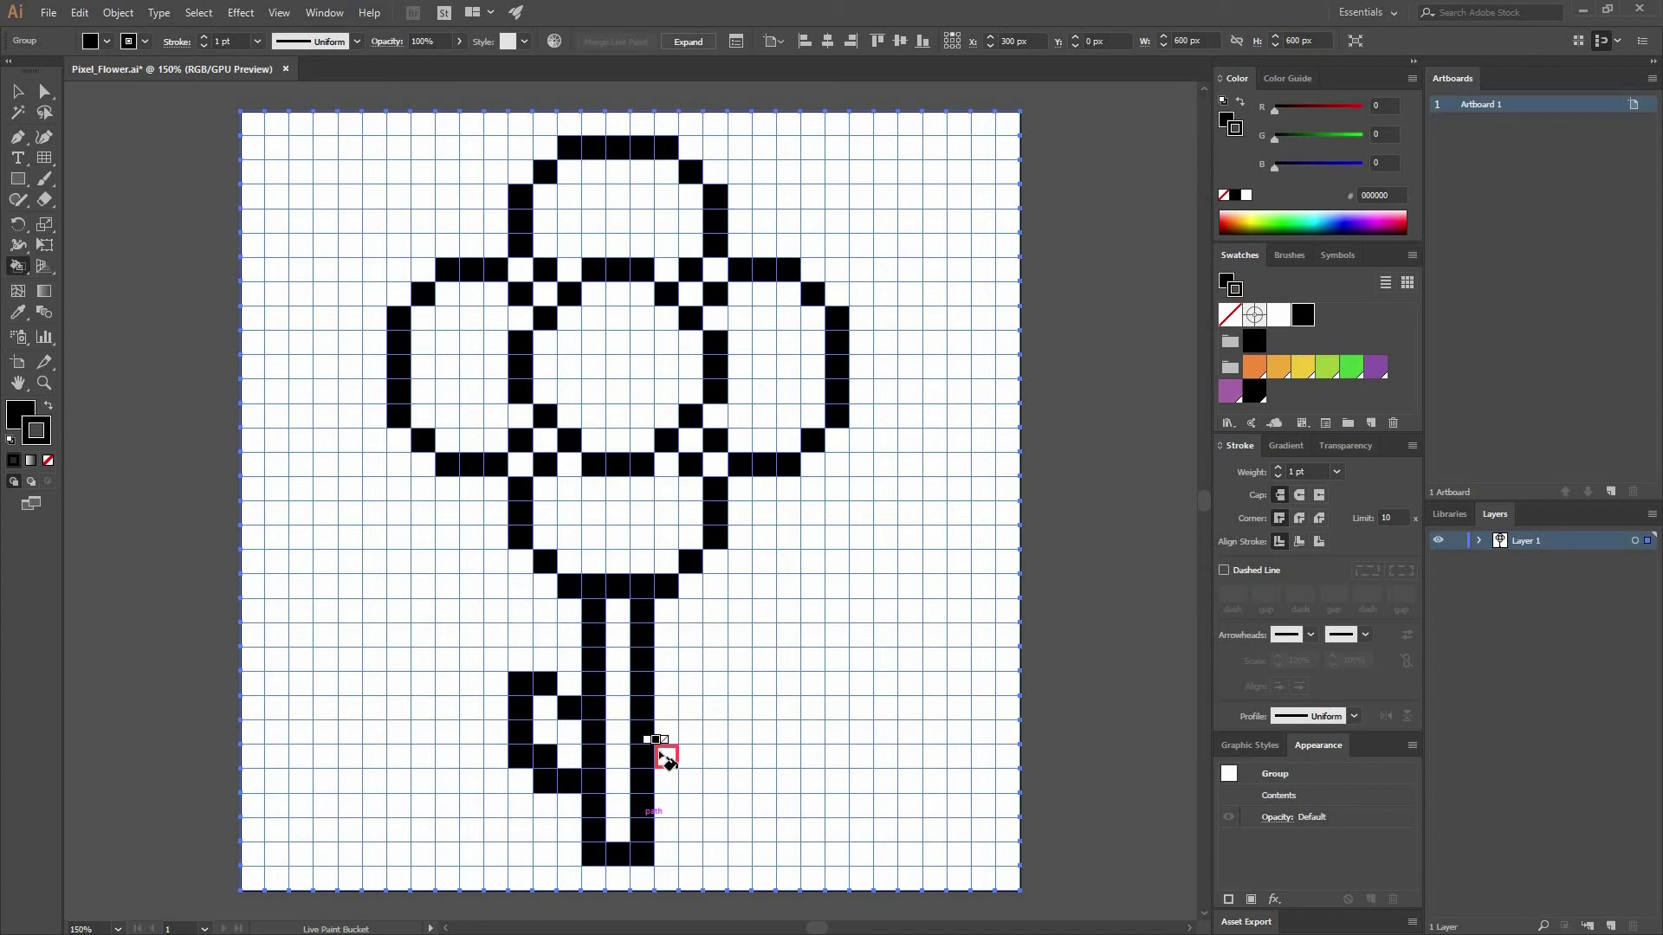
Step: Paint the right leaf outline in black cells beside the stem
{"action": "left_click", "coordinate": [700, 757]}
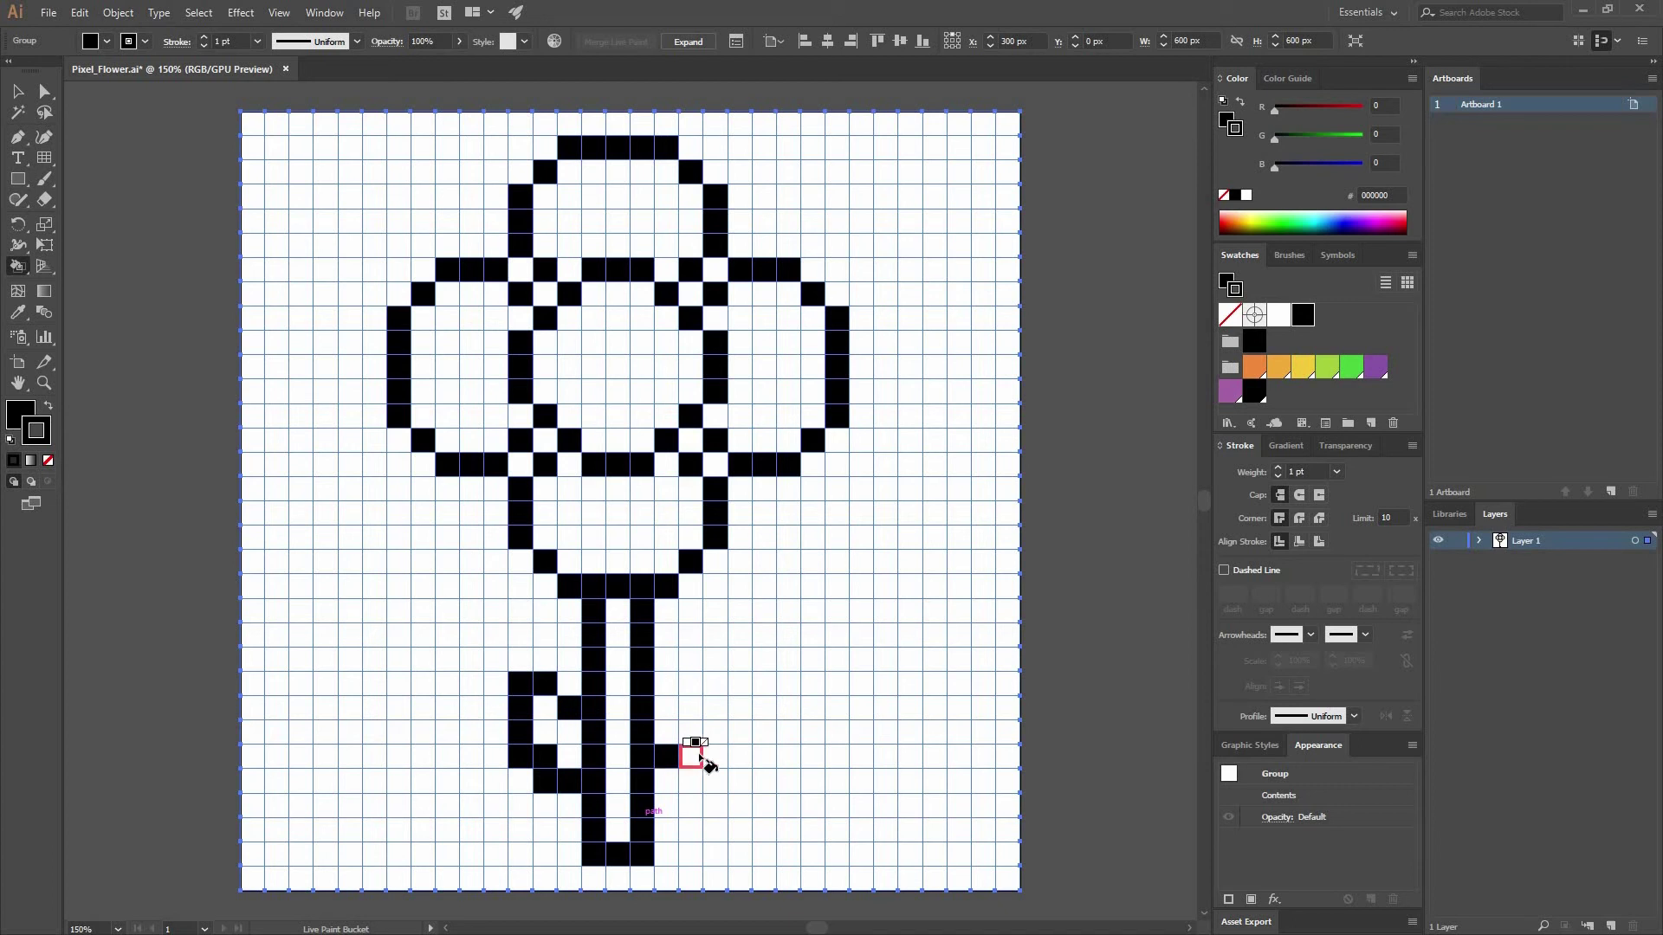
{"action": "left_click", "coordinate": [713, 736]}
{"action": "left_click", "coordinate": [695, 734]}
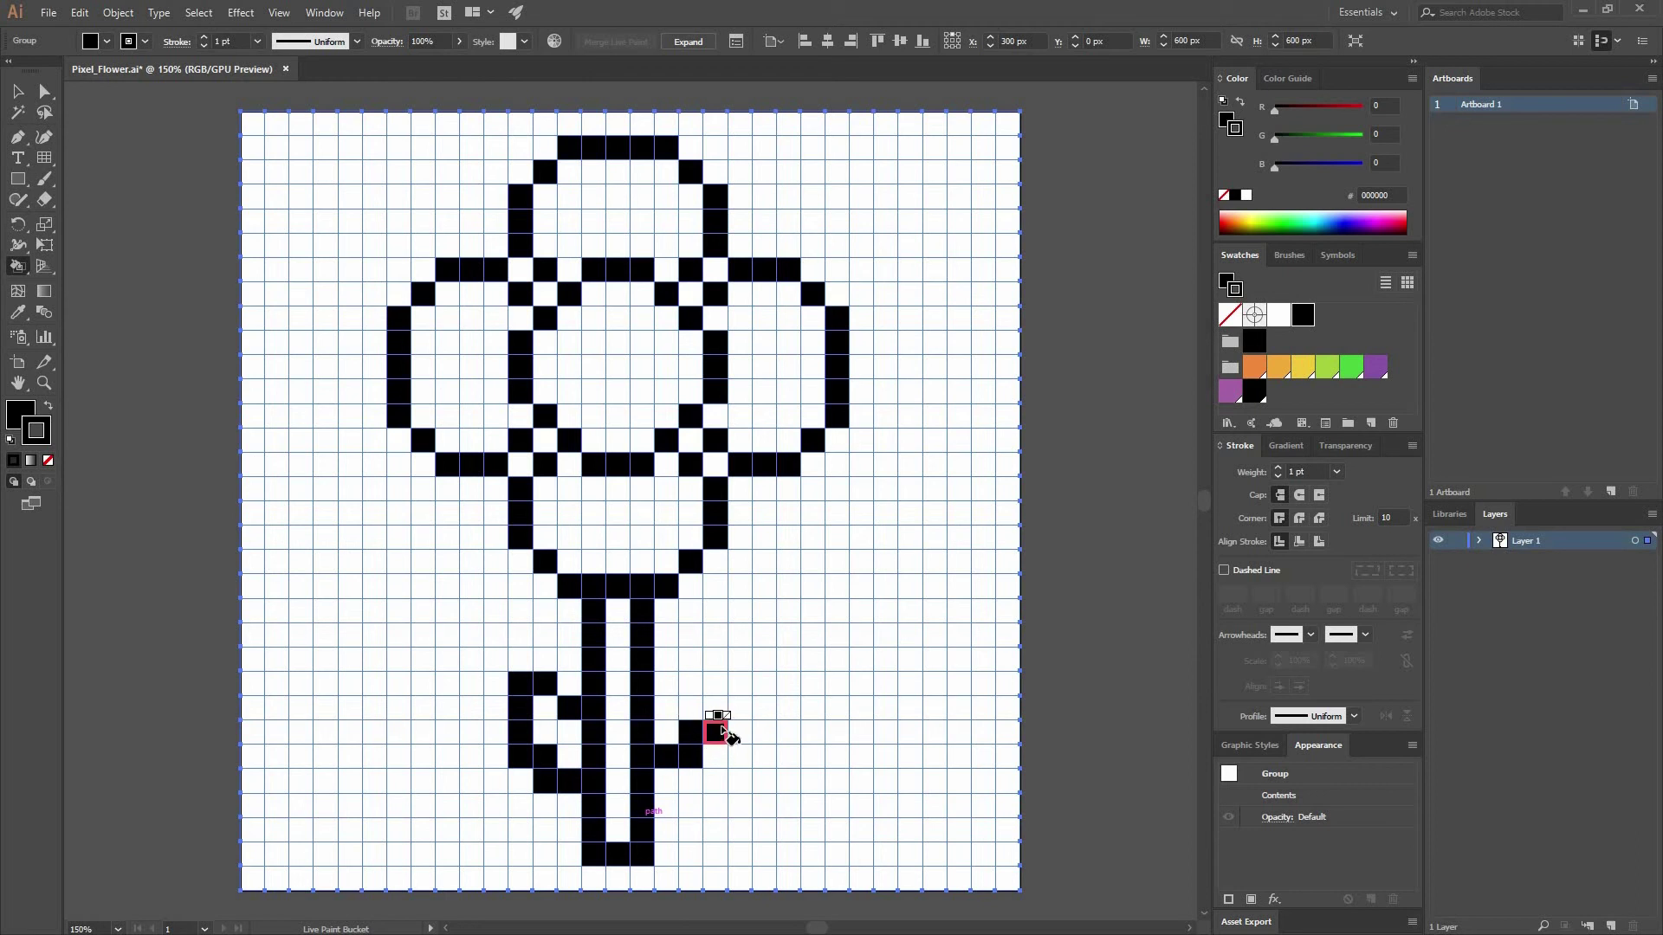
{"action": "left_click", "coordinate": [719, 732]}
{"action": "left_click", "coordinate": [717, 708]}
{"action": "left_click", "coordinate": [692, 660]}
{"action": "left_click", "coordinate": [665, 707]}
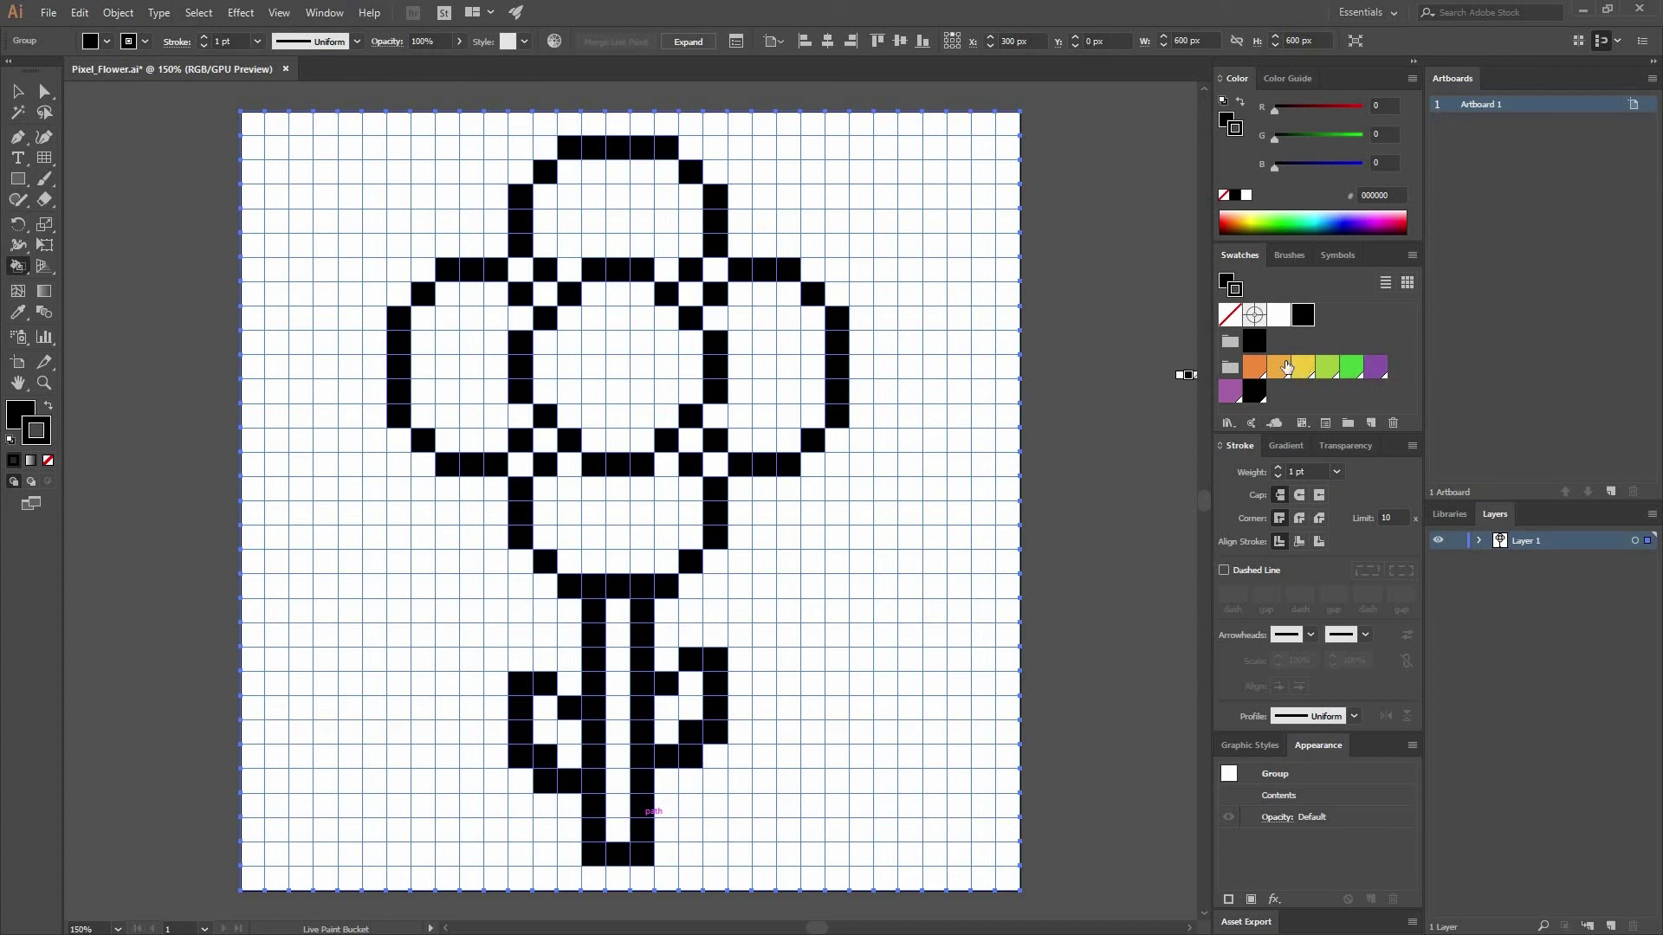
Step: Set yellow as the fill and paint all the centre rows yellow
{"action": "left_click", "coordinate": [1304, 365]}
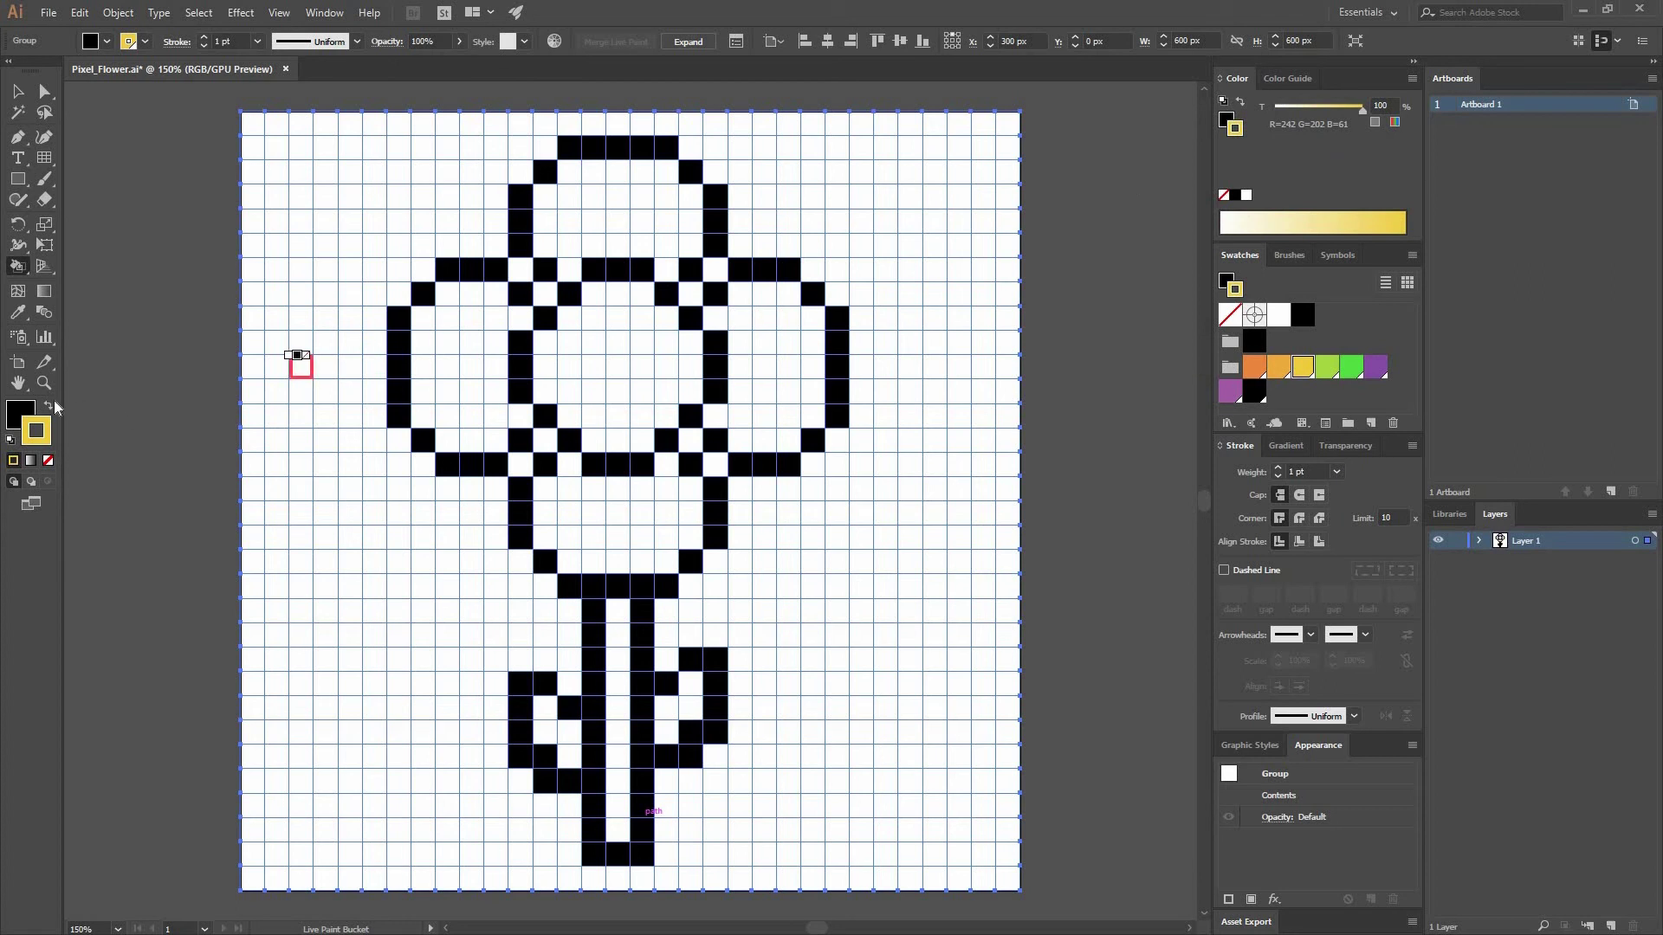
{"action": "left_click", "coordinate": [50, 406]}
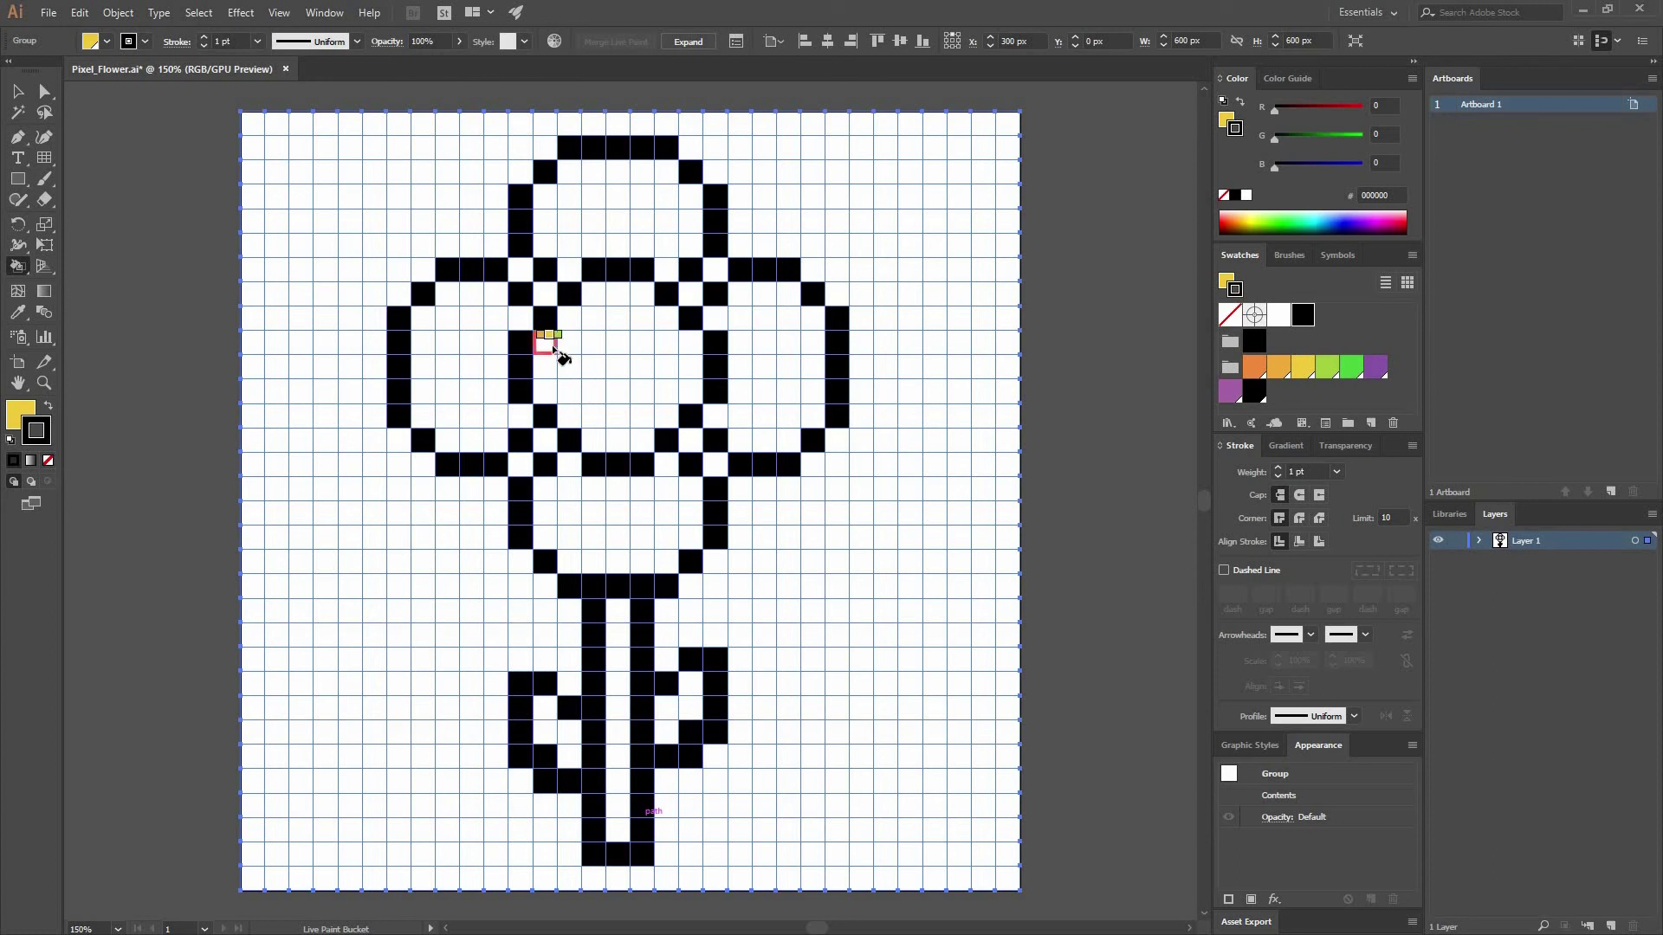
{"action": "mouse_move", "coordinate": [571, 355]}
{"action": "left_mouse_down"}
{"action": "mouse_move", "coordinate": [562, 392]}
{"action": "mouse_move", "coordinate": [663, 378]}
{"action": "mouse_move", "coordinate": [638, 372]}
{"action": "left_mouse_up"}
{"action": "mouse_move", "coordinate": [568, 417]}
{"action": "left_mouse_down"}
{"action": "mouse_move", "coordinate": [666, 419]}
{"action": "mouse_move", "coordinate": [654, 443]}
{"action": "left_mouse_up"}
{"action": "mouse_move", "coordinate": [660, 331]}
{"action": "left_mouse_down"}
{"action": "mouse_move", "coordinate": [600, 288]}
{"action": "mouse_move", "coordinate": [693, 313]}
{"action": "left_mouse_up"}
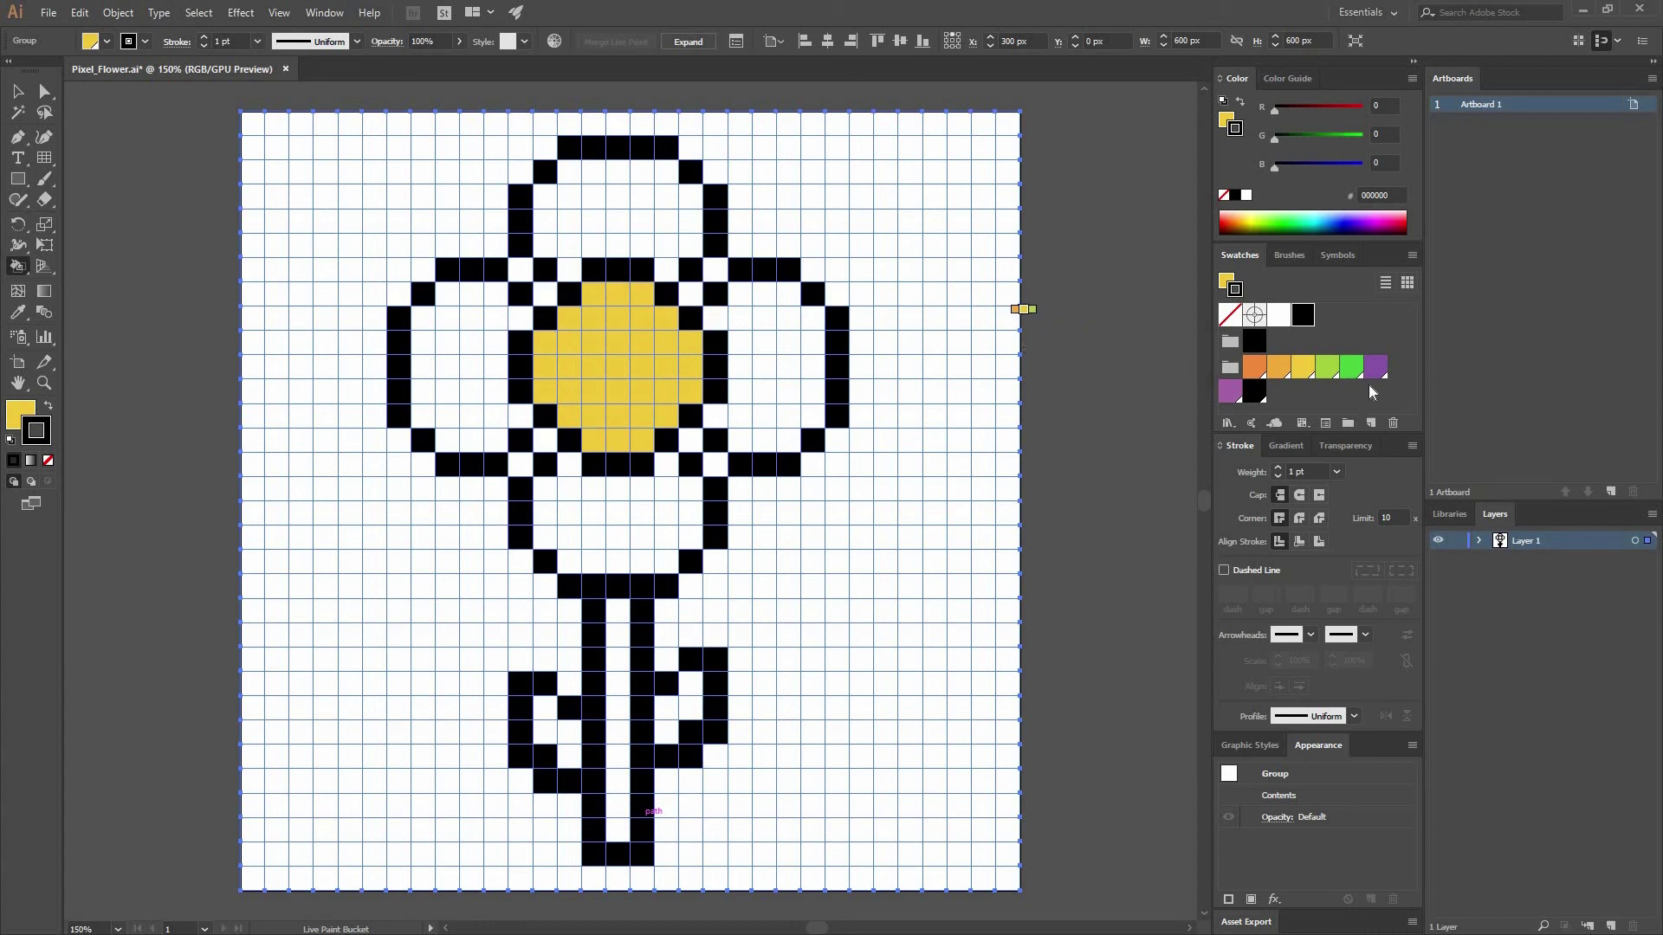
Step: Set purple as the fill and paint the bottom petal purple
{"action": "left_click", "coordinate": [1228, 392]}
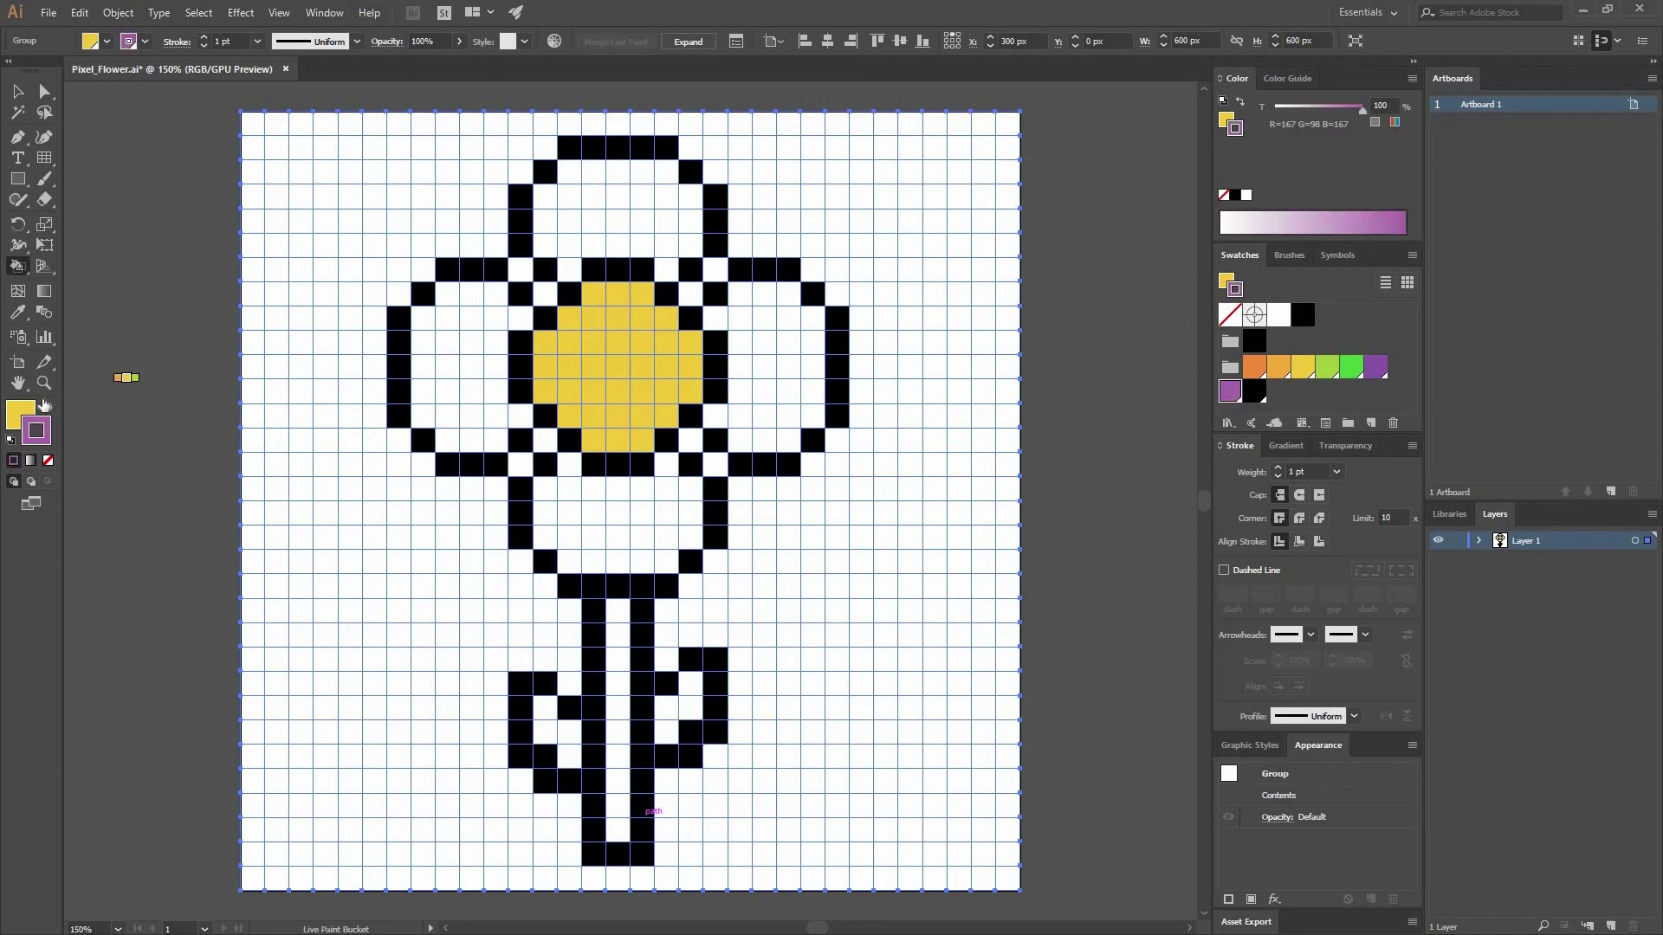
{"action": "left_click", "coordinate": [48, 407]}
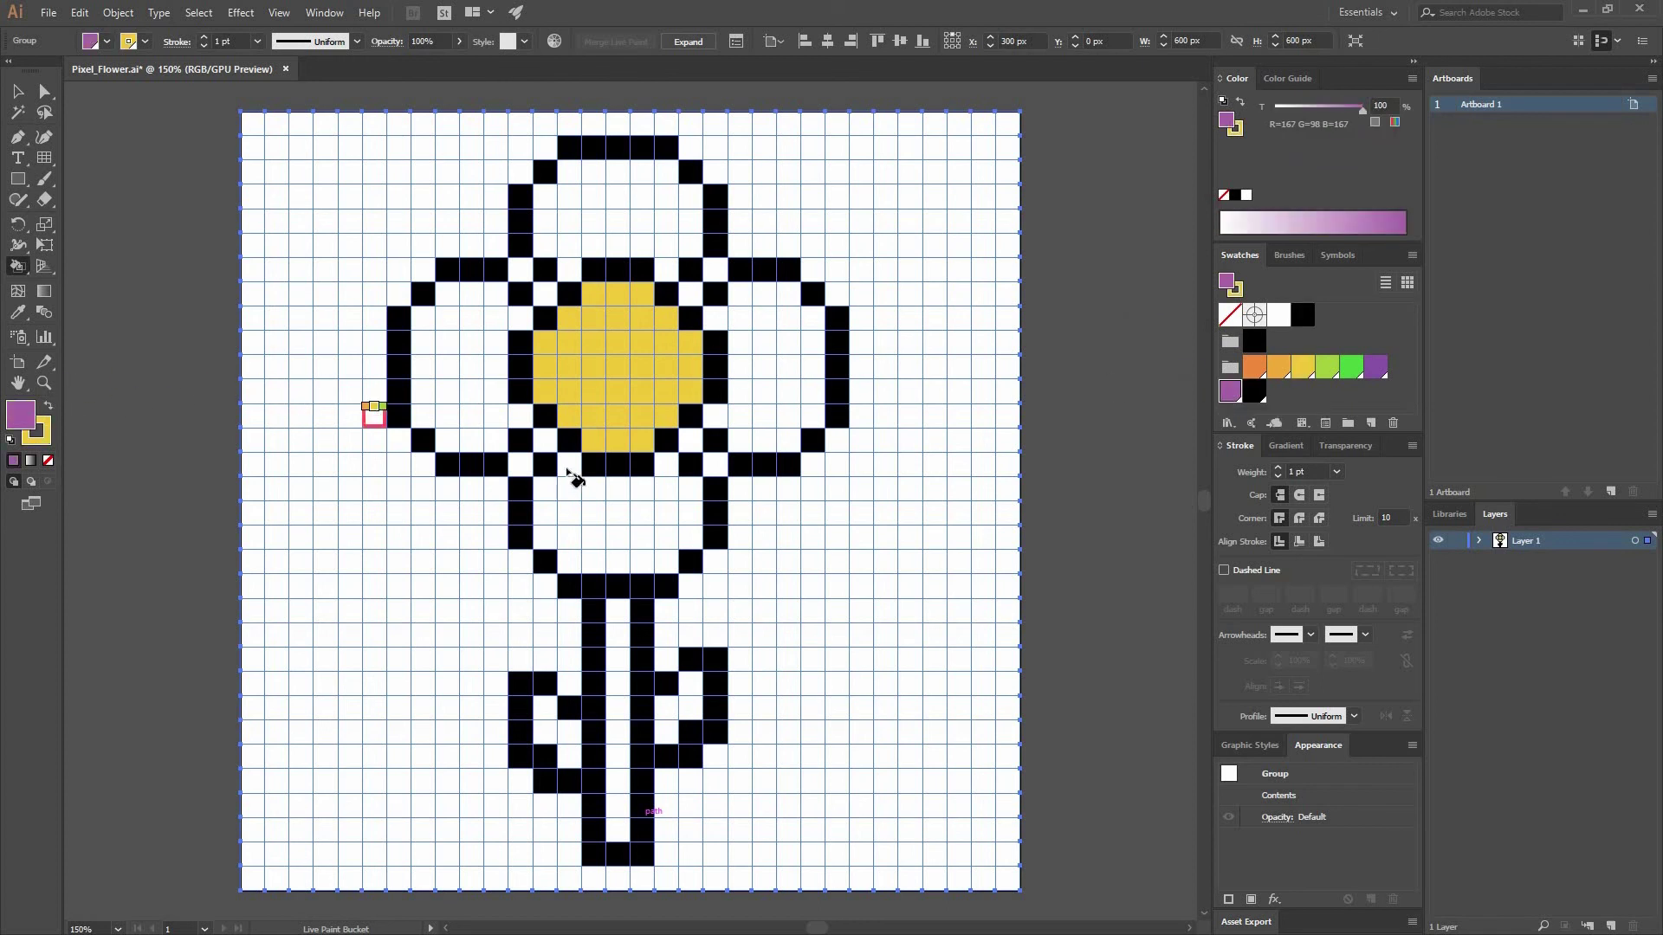
{"action": "left_click_drag", "start_coordinate": [554, 502], "coordinate": [687, 483]}
{"action": "left_click_drag", "start_coordinate": [572, 471], "coordinate": [668, 463]}
{"action": "left_click_drag", "start_coordinate": [667, 563], "coordinate": [567, 561]}
Step: Fill the rows of the left petal with purple
{"action": "mouse_move", "coordinate": [465, 444]}
{"action": "left_mouse_down"}
{"action": "mouse_move", "coordinate": [496, 416]}
{"action": "mouse_move", "coordinate": [451, 333]}
{"action": "left_mouse_up"}
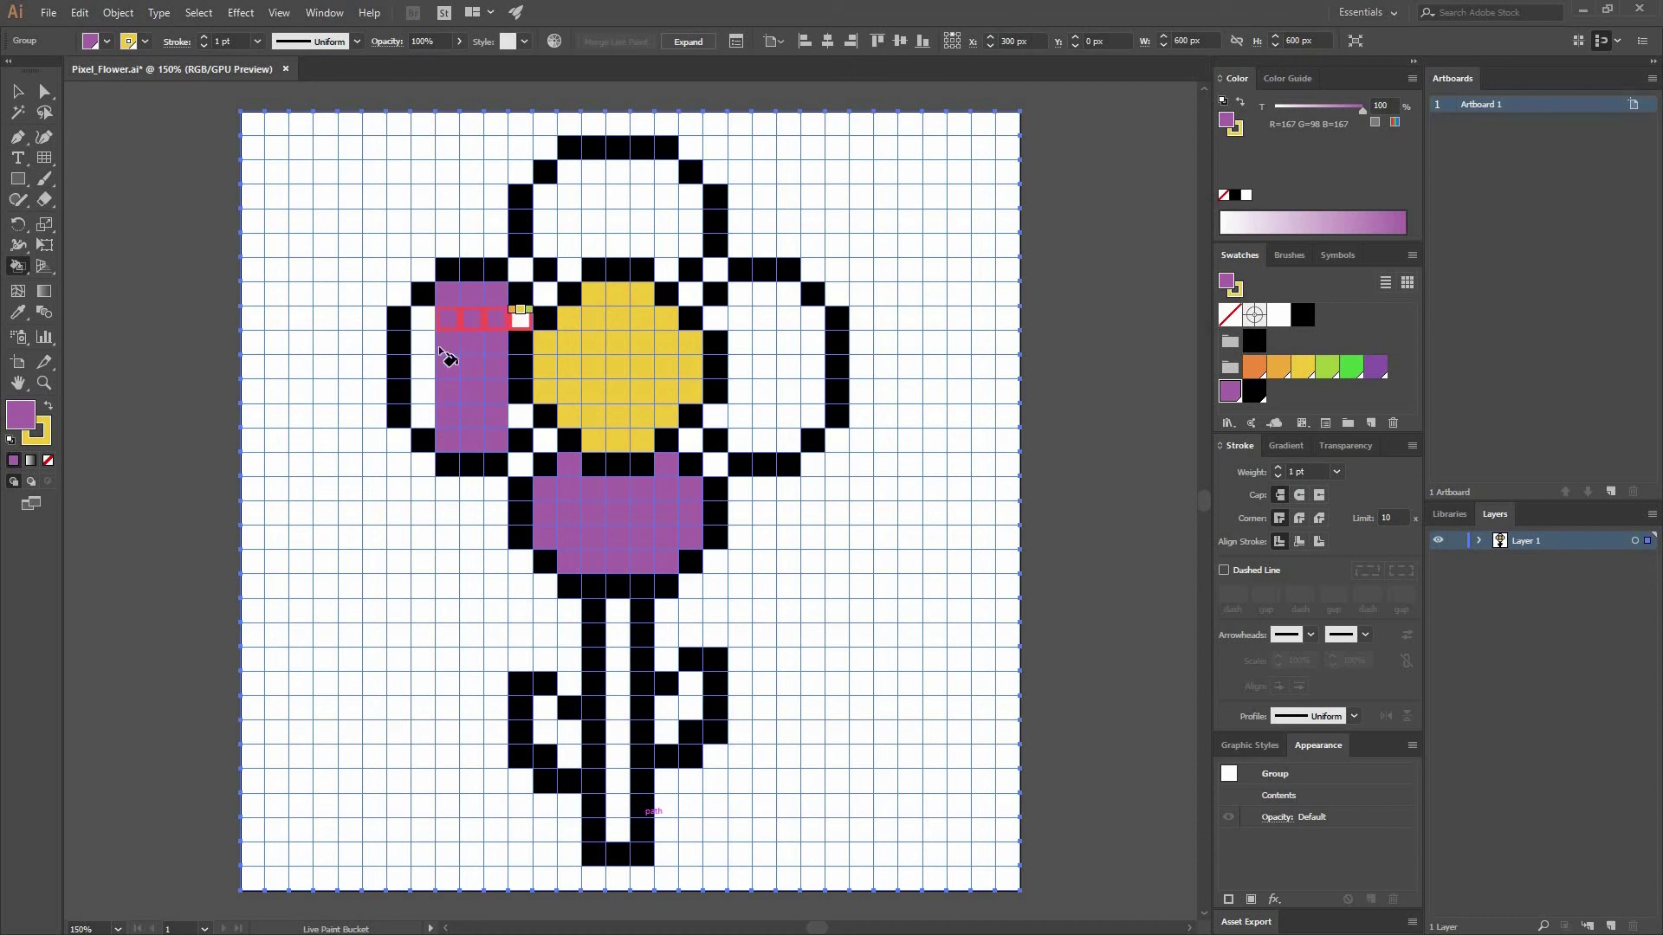
{"action": "left_click_drag", "start_coordinate": [504, 418], "coordinate": [424, 319]}
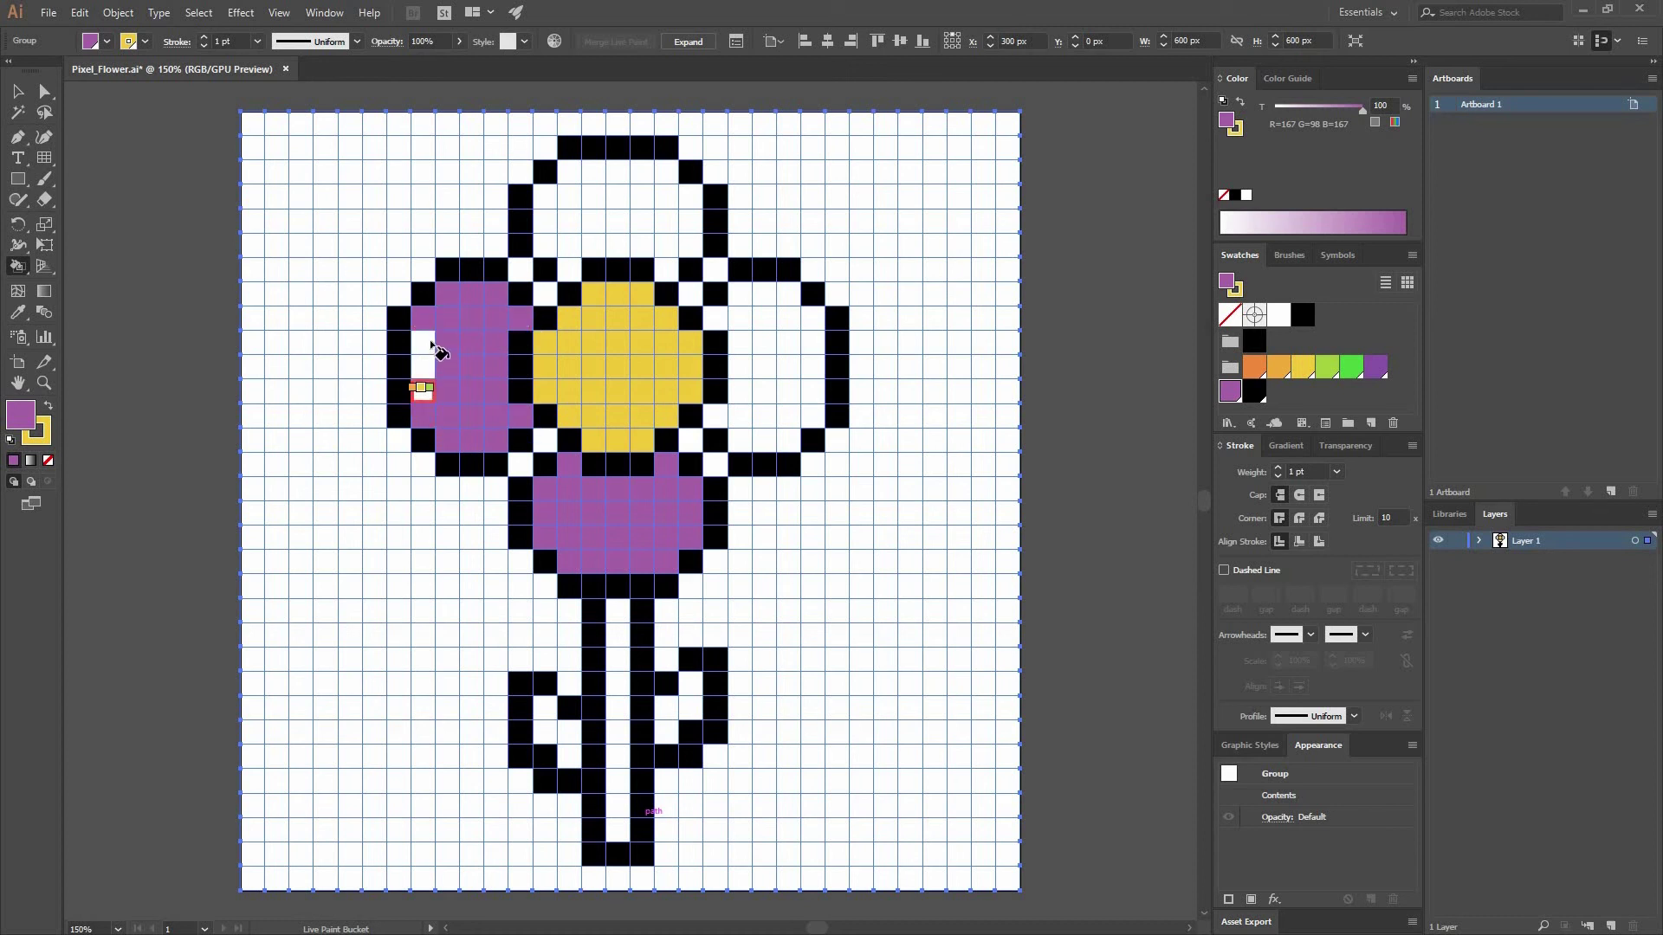
{"action": "left_click_drag", "start_coordinate": [432, 411], "coordinate": [424, 335]}
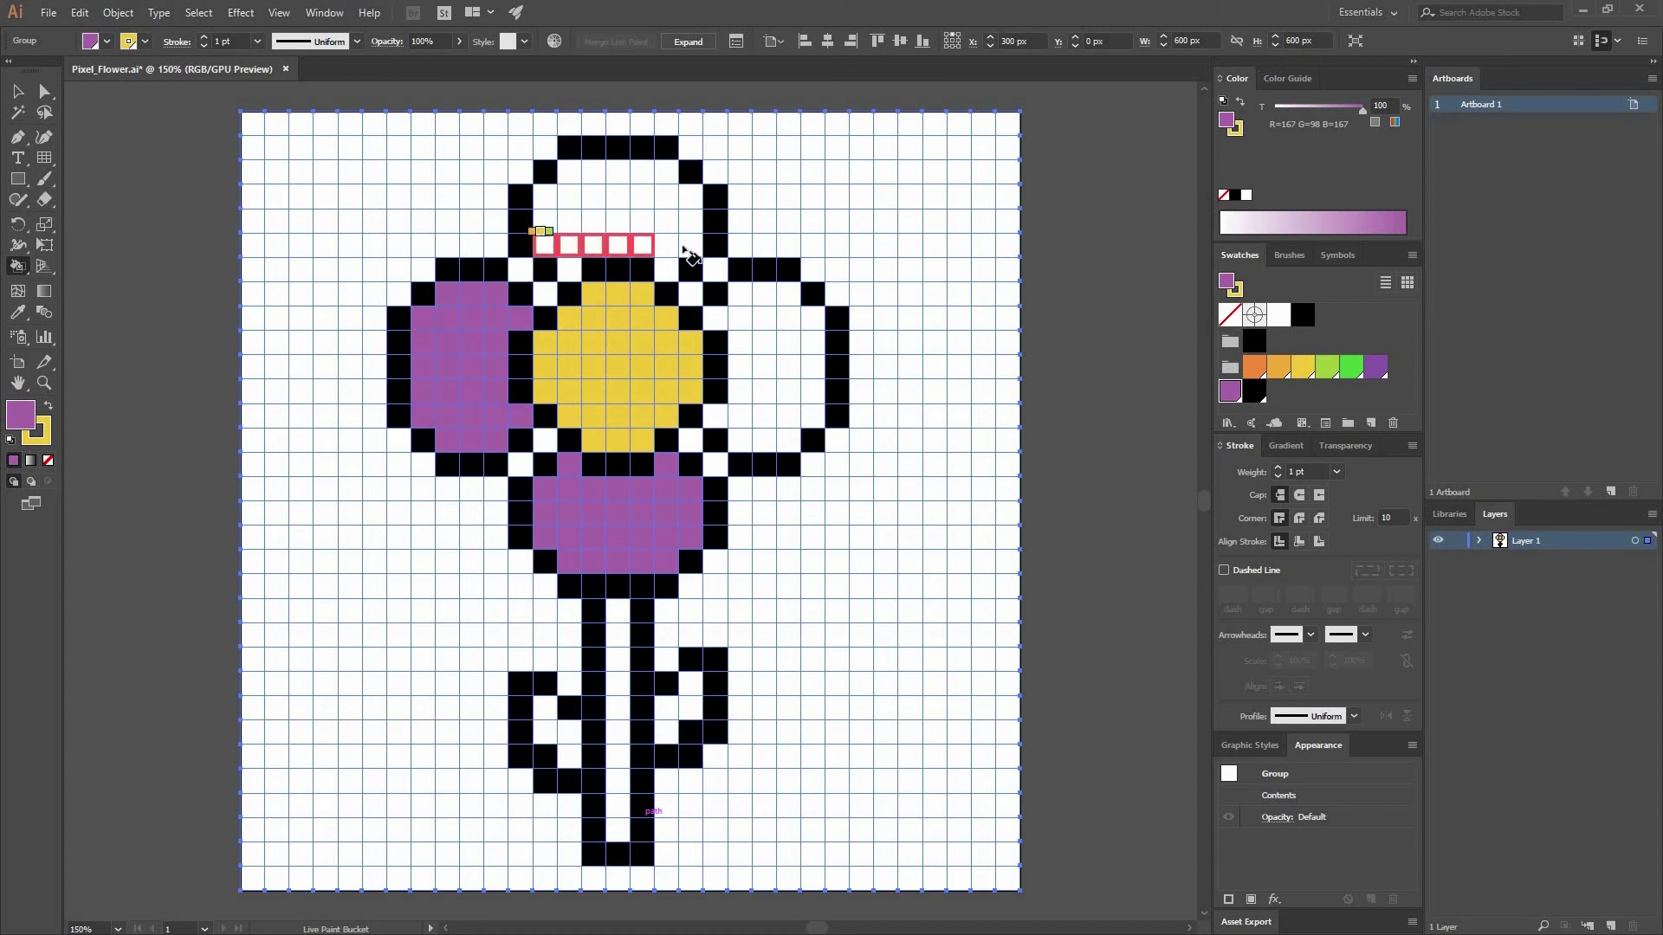
Step: Fill the top petal and the right petal's remaining cells with purple
{"action": "left_click_drag", "start_coordinate": [656, 245], "coordinate": [665, 269]}
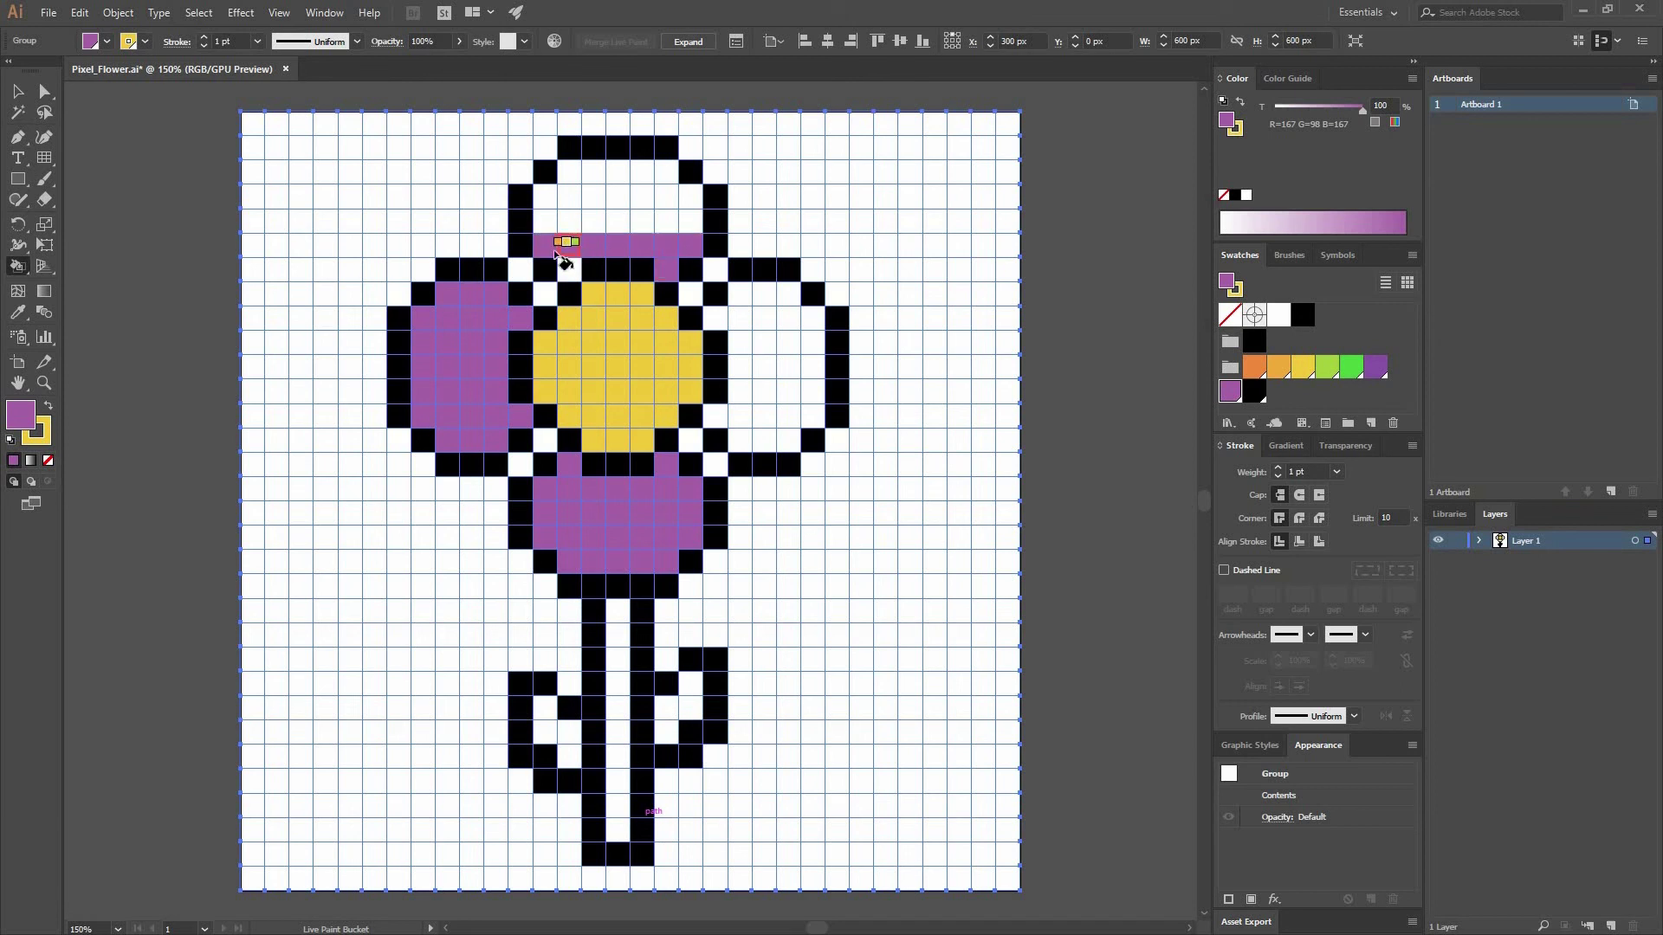
{"action": "mouse_move", "coordinate": [546, 219]}
{"action": "left_mouse_down"}
{"action": "mouse_move", "coordinate": [697, 218]}
{"action": "mouse_move", "coordinate": [688, 197]}
{"action": "mouse_move", "coordinate": [548, 192]}
{"action": "left_mouse_up"}
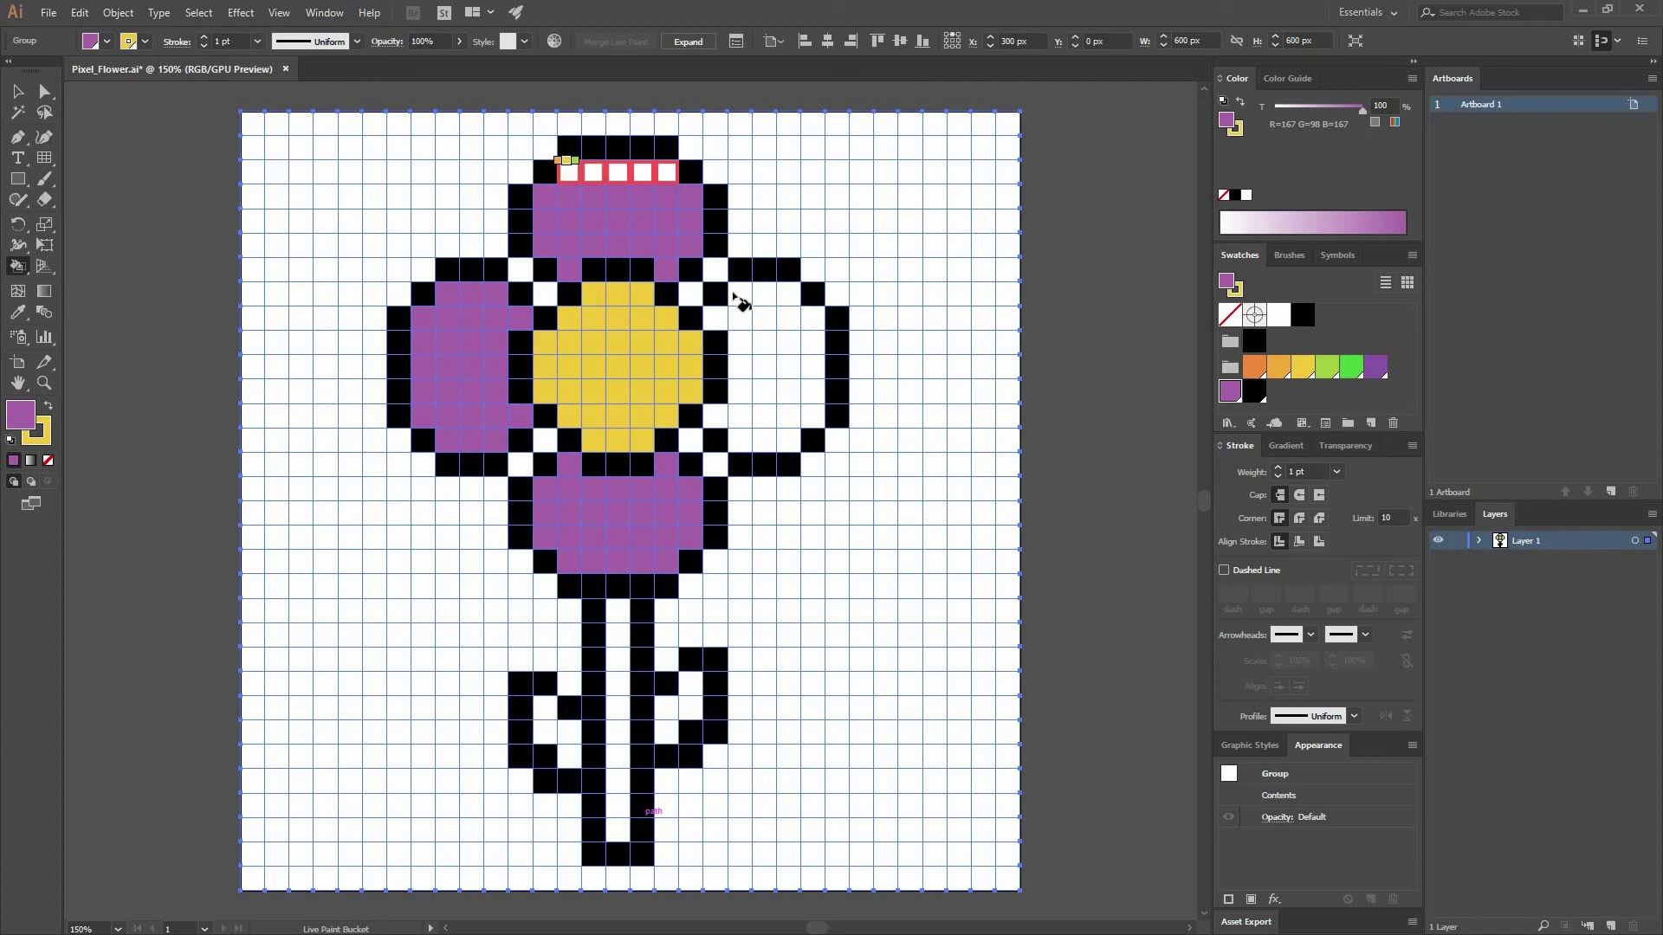
{"action": "mouse_move", "coordinate": [674, 182]}
{"action": "left_mouse_down"}
{"action": "mouse_move", "coordinate": [741, 298]}
{"action": "mouse_move", "coordinate": [751, 444]}
{"action": "mouse_move", "coordinate": [806, 413]}
{"action": "mouse_move", "coordinate": [784, 305]}
{"action": "mouse_move", "coordinate": [813, 331]}
{"action": "left_mouse_up"}
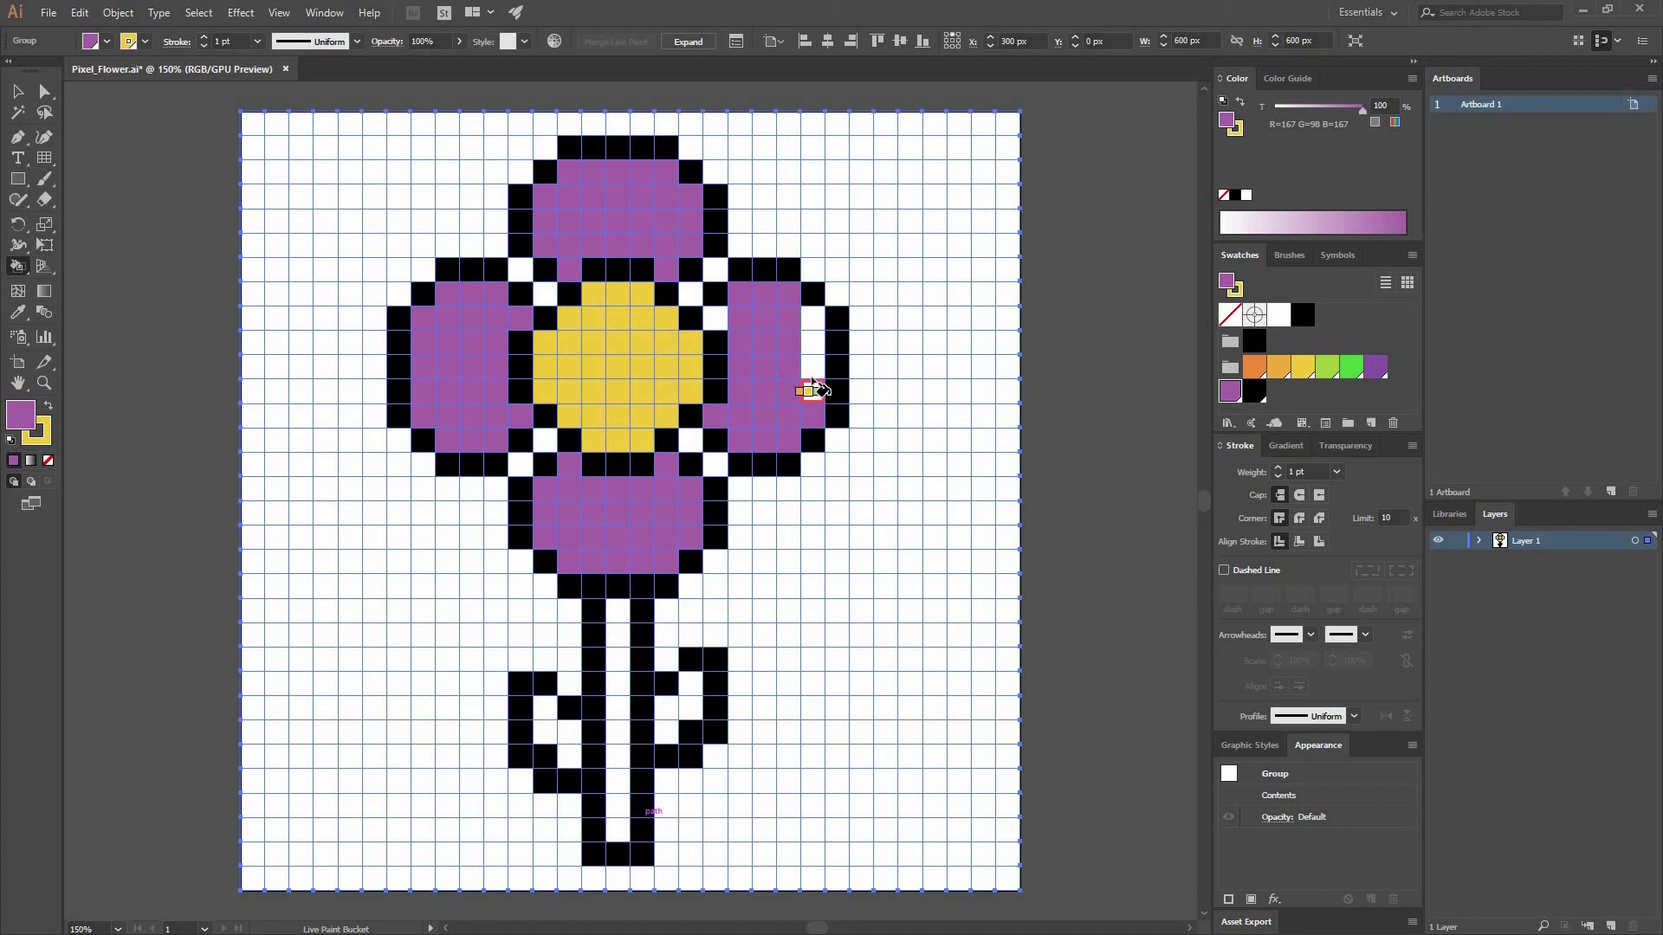
{"action": "left_click", "coordinate": [808, 324]}
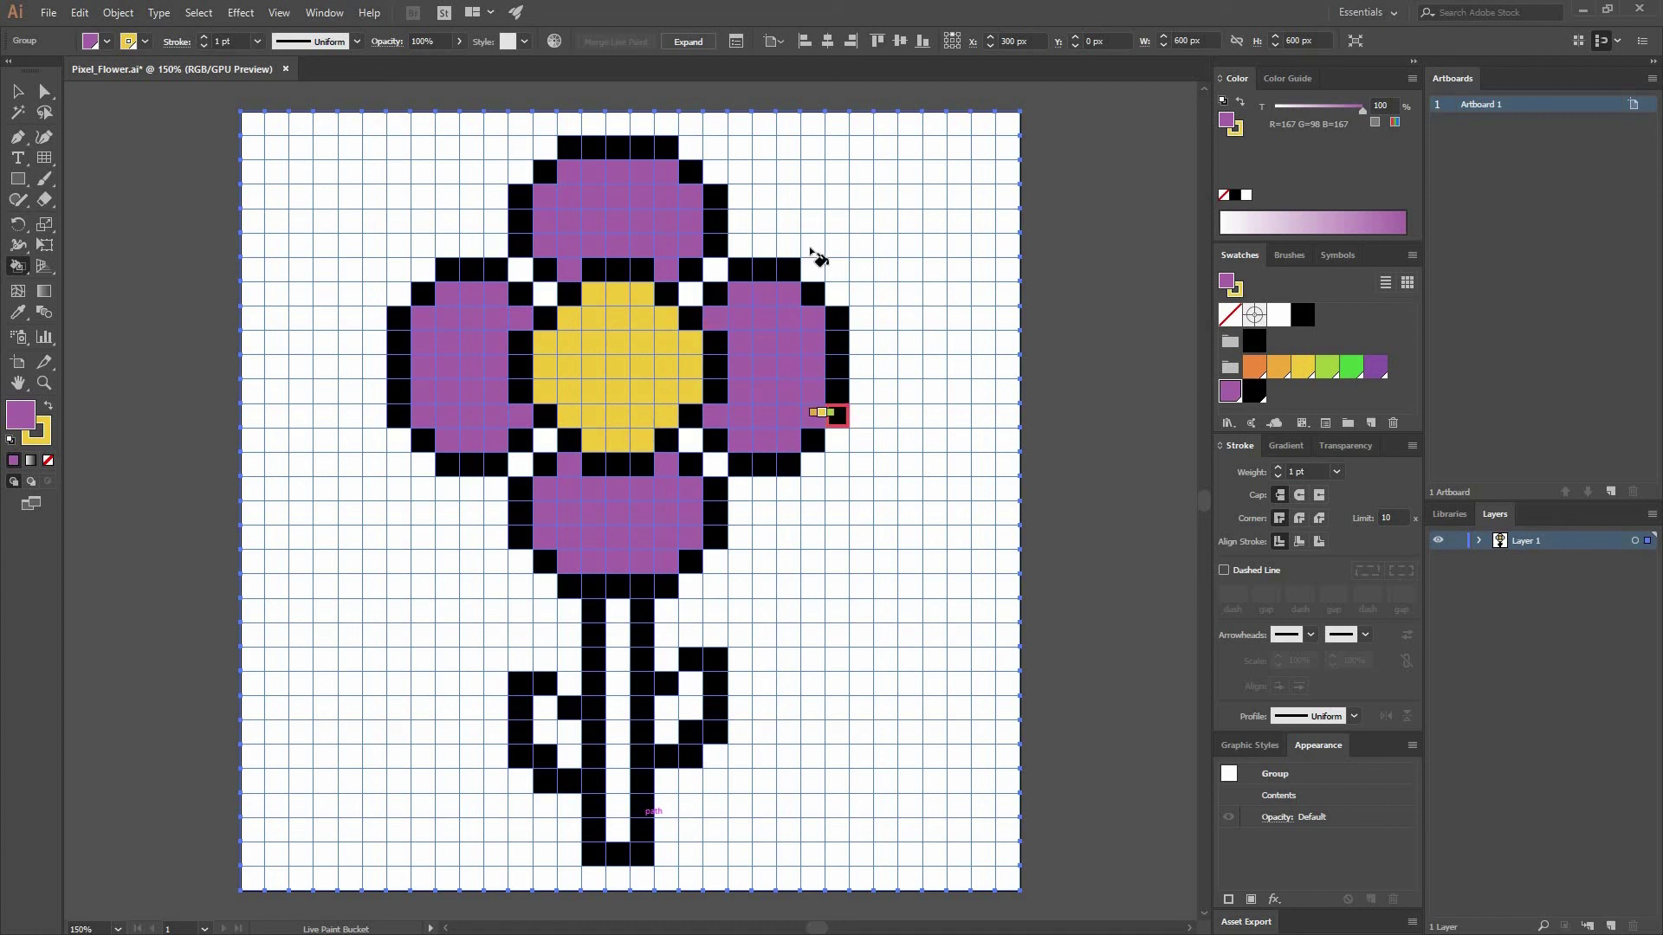
Step: Paint the stem and right leaf light green, redoing the first stem fill
{"action": "left_click", "coordinate": [1324, 369]}
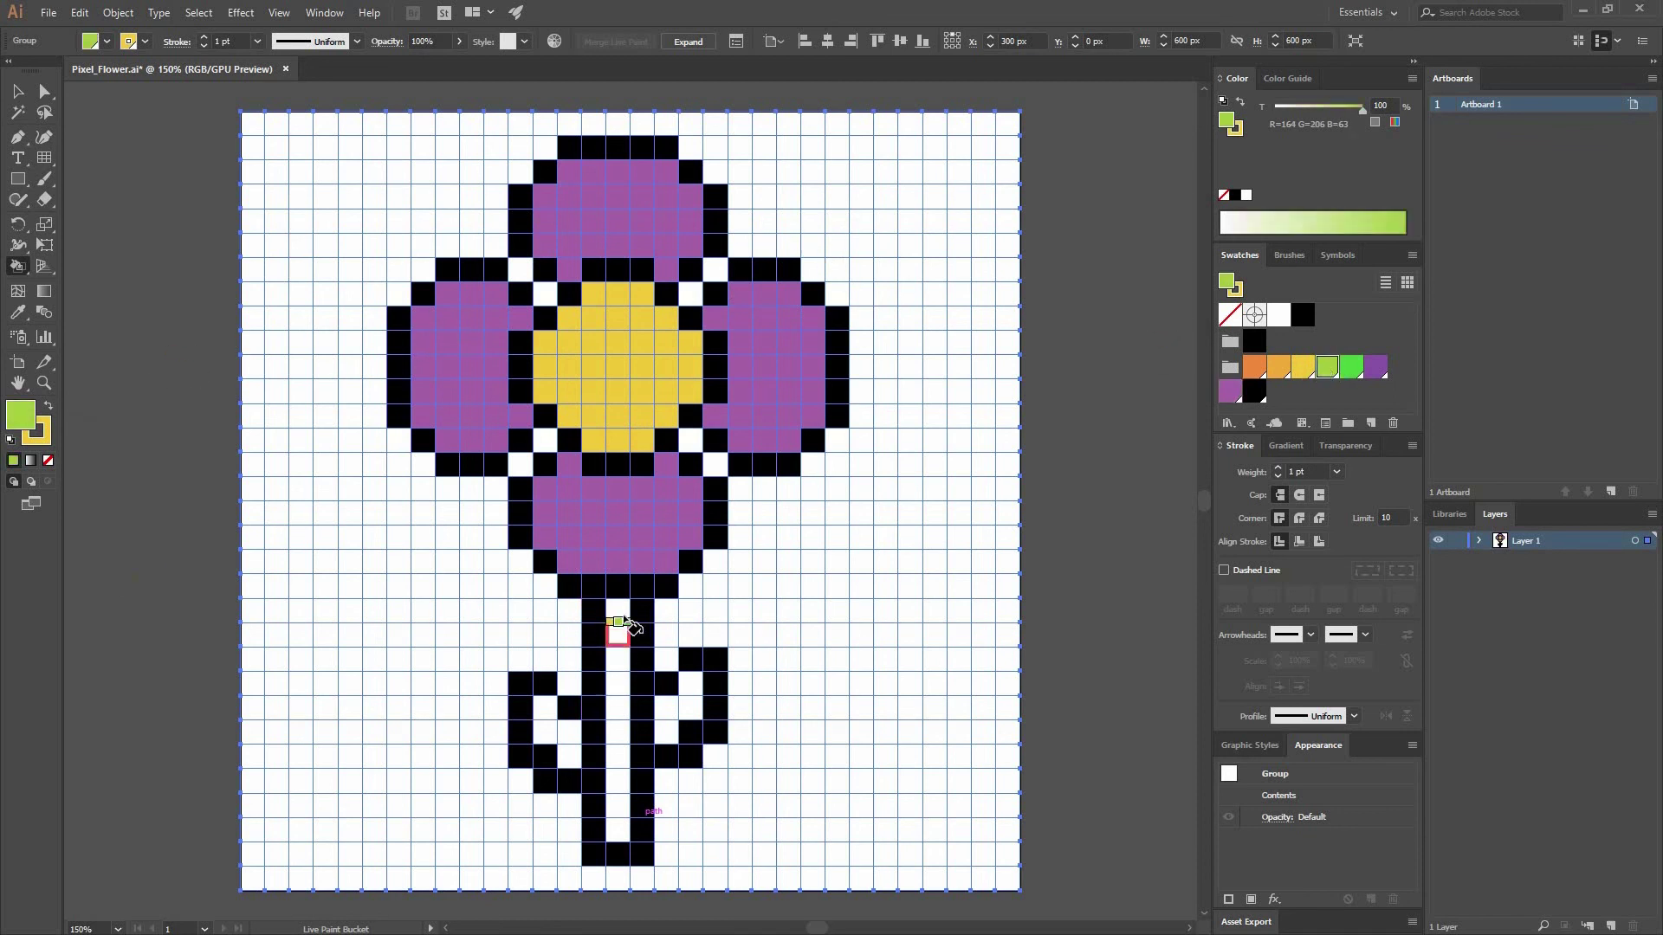
{"action": "left_click", "coordinate": [634, 831]}
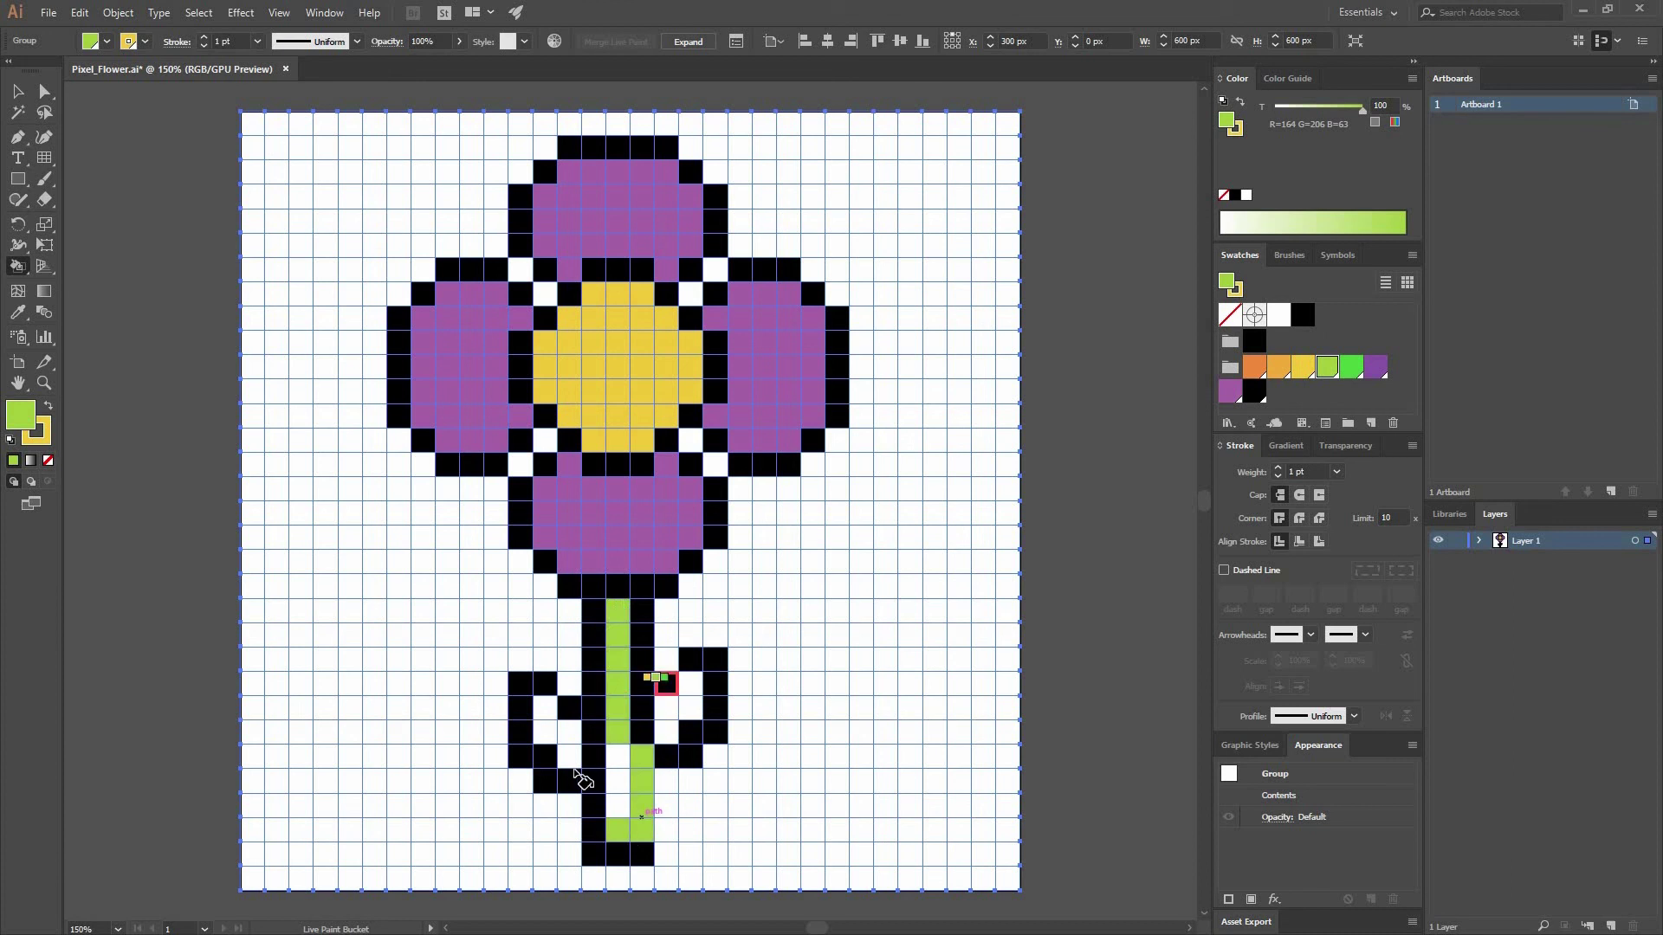
{"action": "key", "text": "ctrl+z"}
{"action": "left_click_drag", "start_coordinate": [618, 824], "coordinate": [617, 621]}
{"action": "left_click_drag", "start_coordinate": [547, 708], "coordinate": [575, 757]}
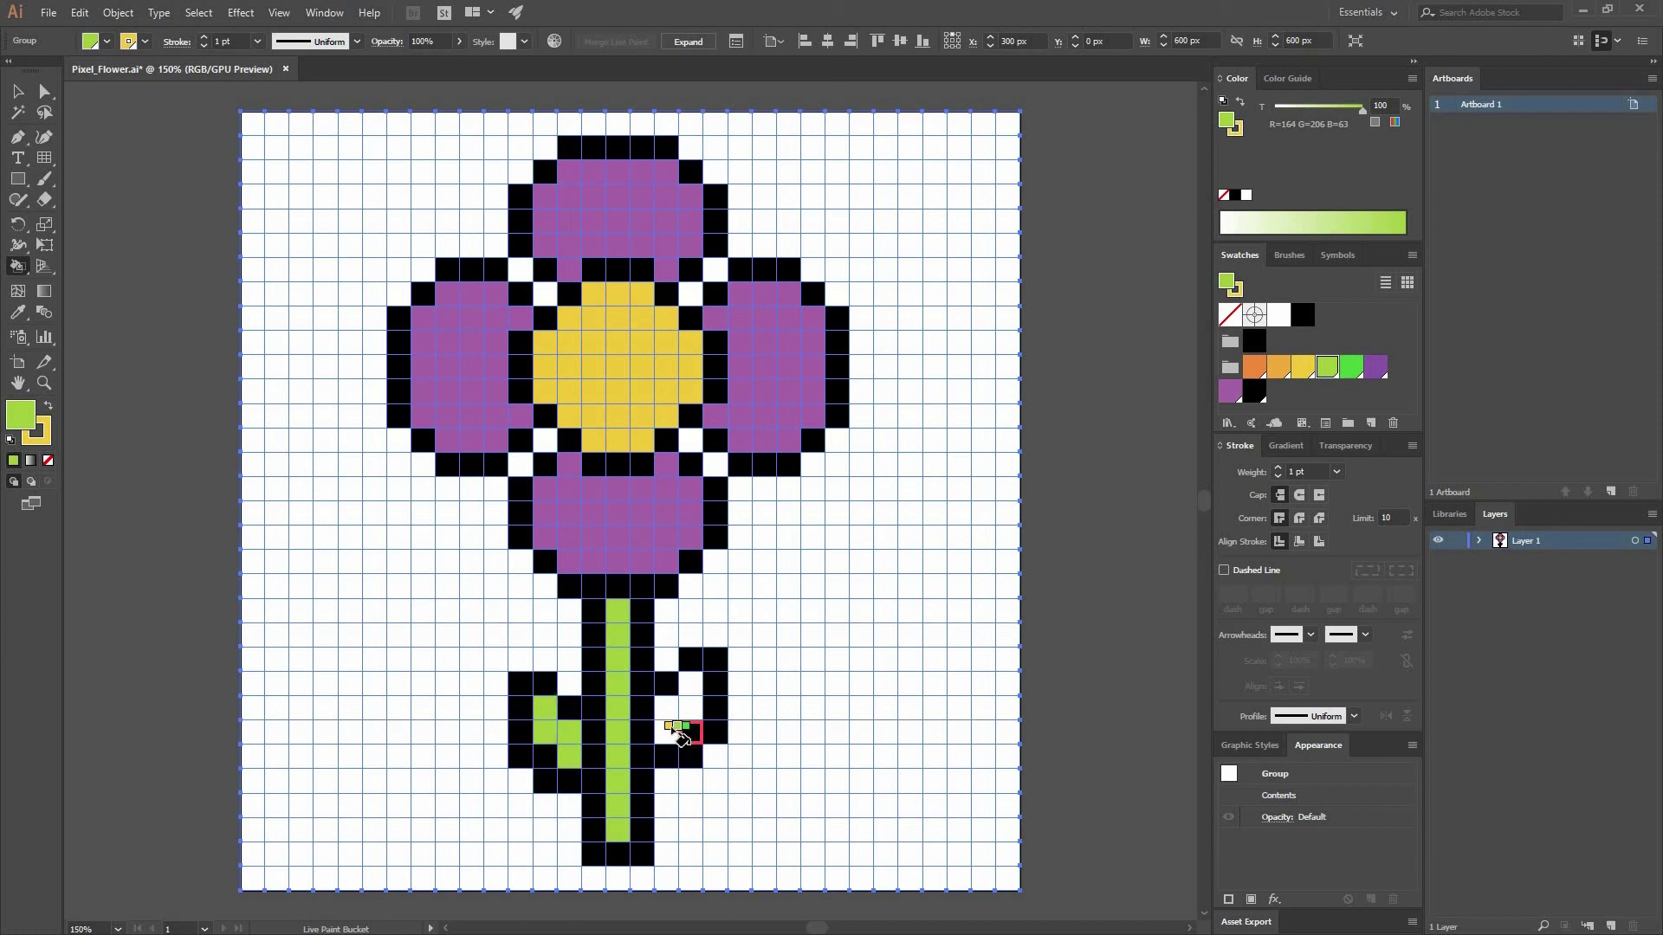
{"action": "left_click_drag", "start_coordinate": [689, 693], "coordinate": [834, 680]}
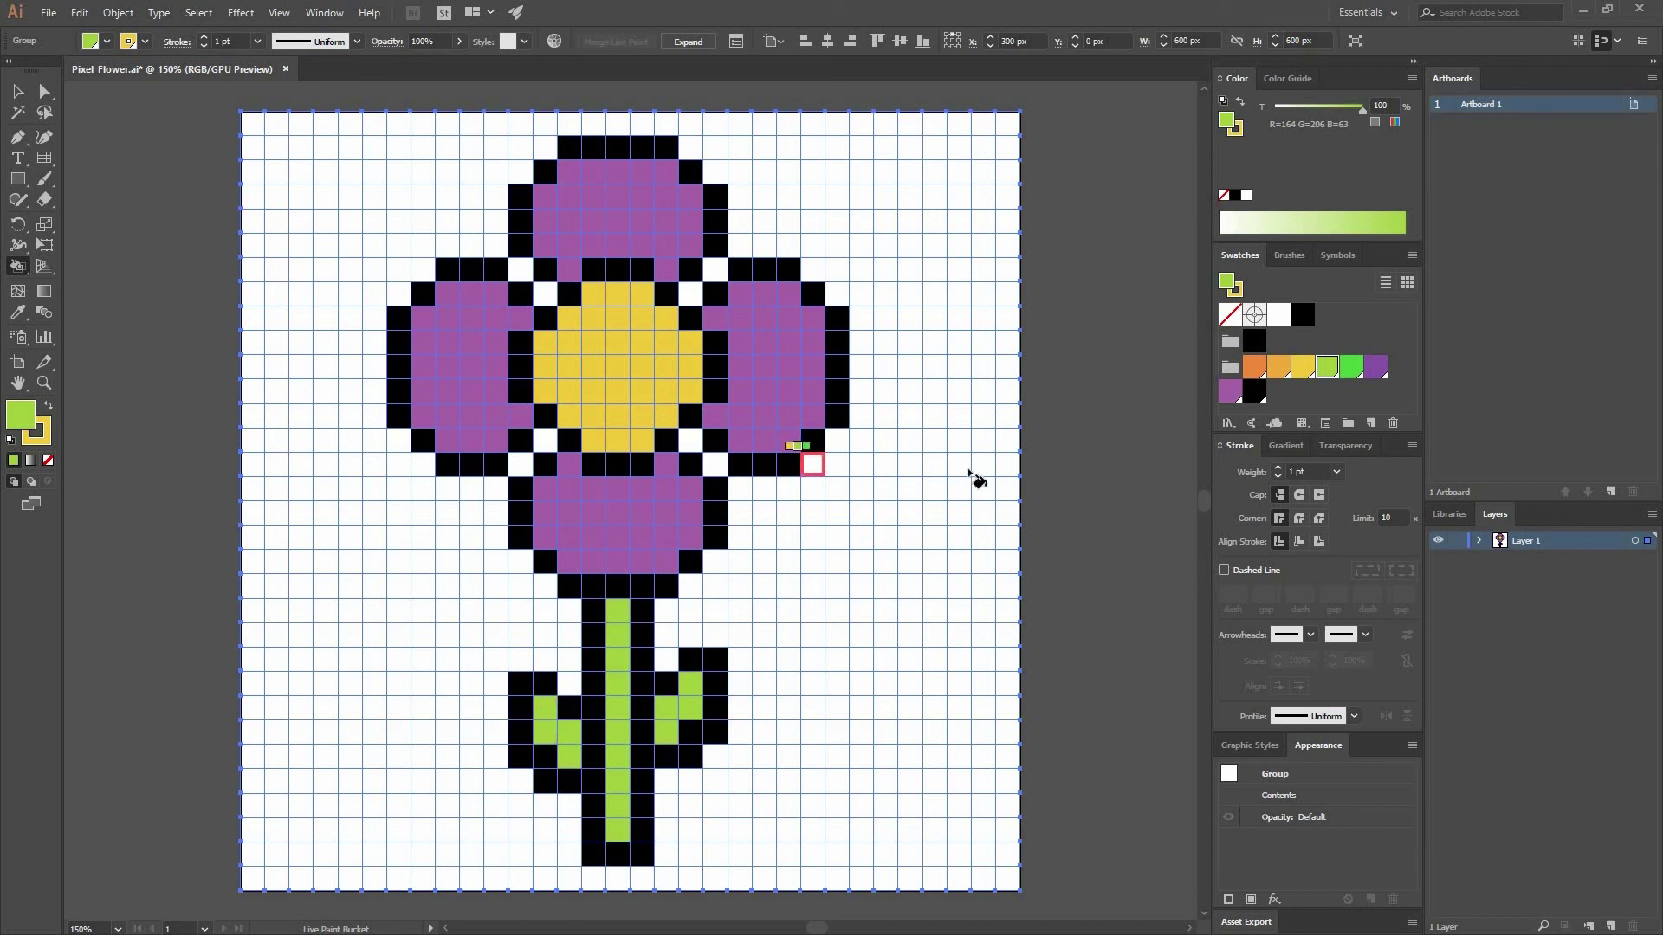
Step: Shade the lower stem, part of the right leaf and the left leaf's lower cells bright green
{"action": "left_click", "coordinate": [1358, 375]}
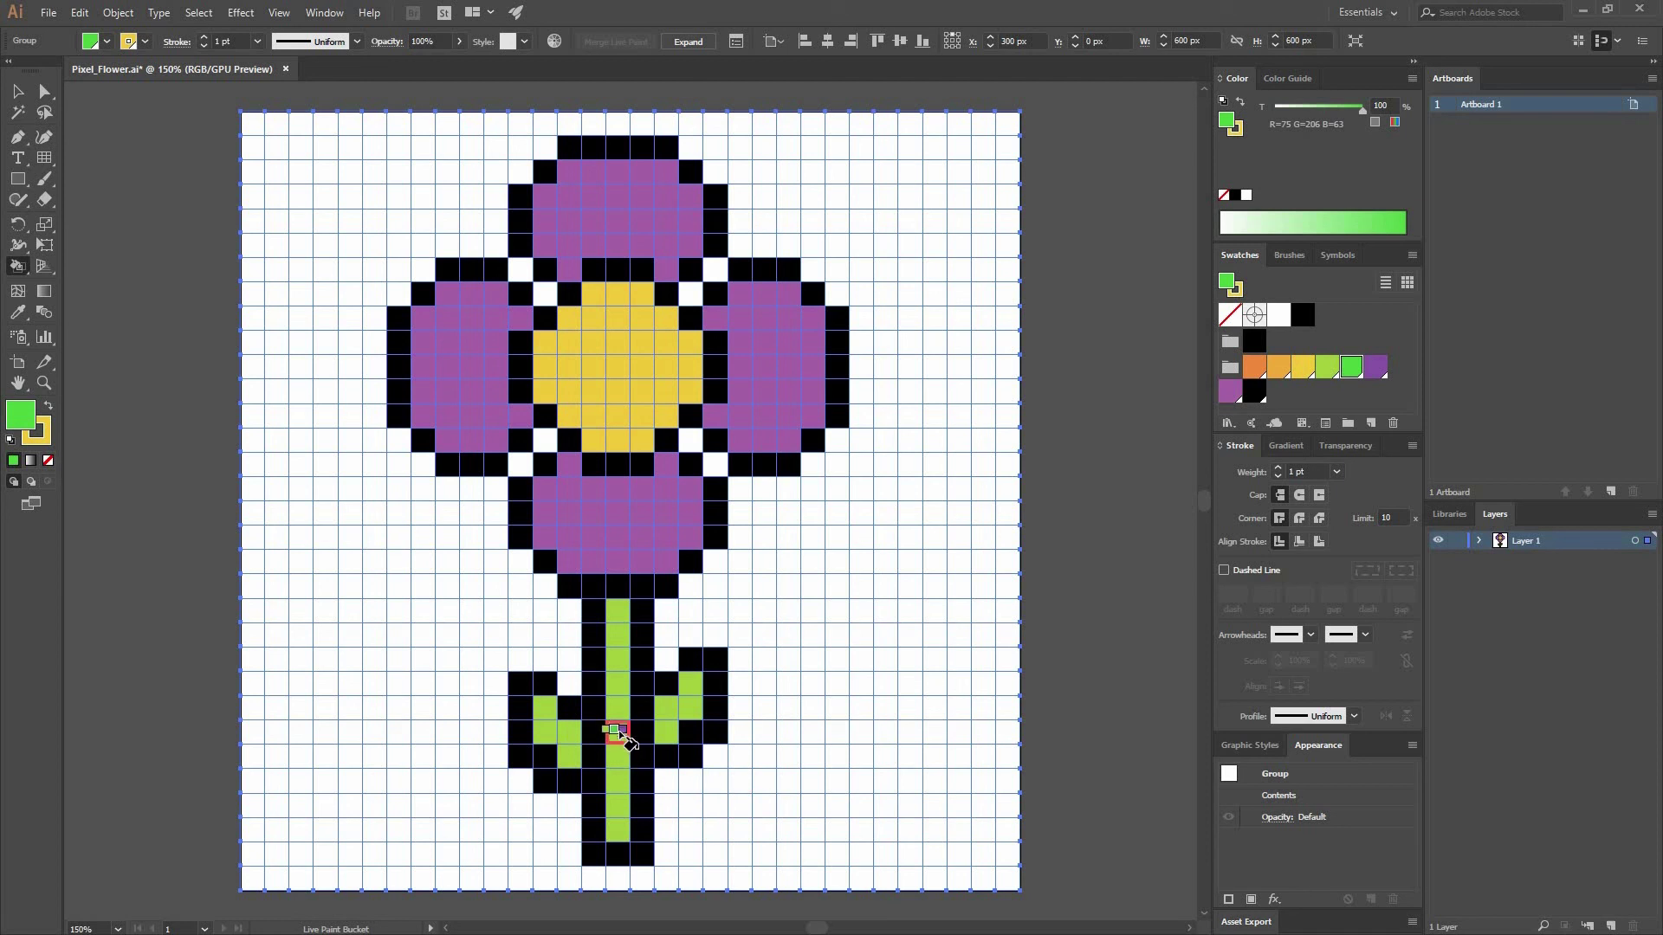
{"action": "left_click_drag", "start_coordinate": [611, 823], "coordinate": [618, 725]}
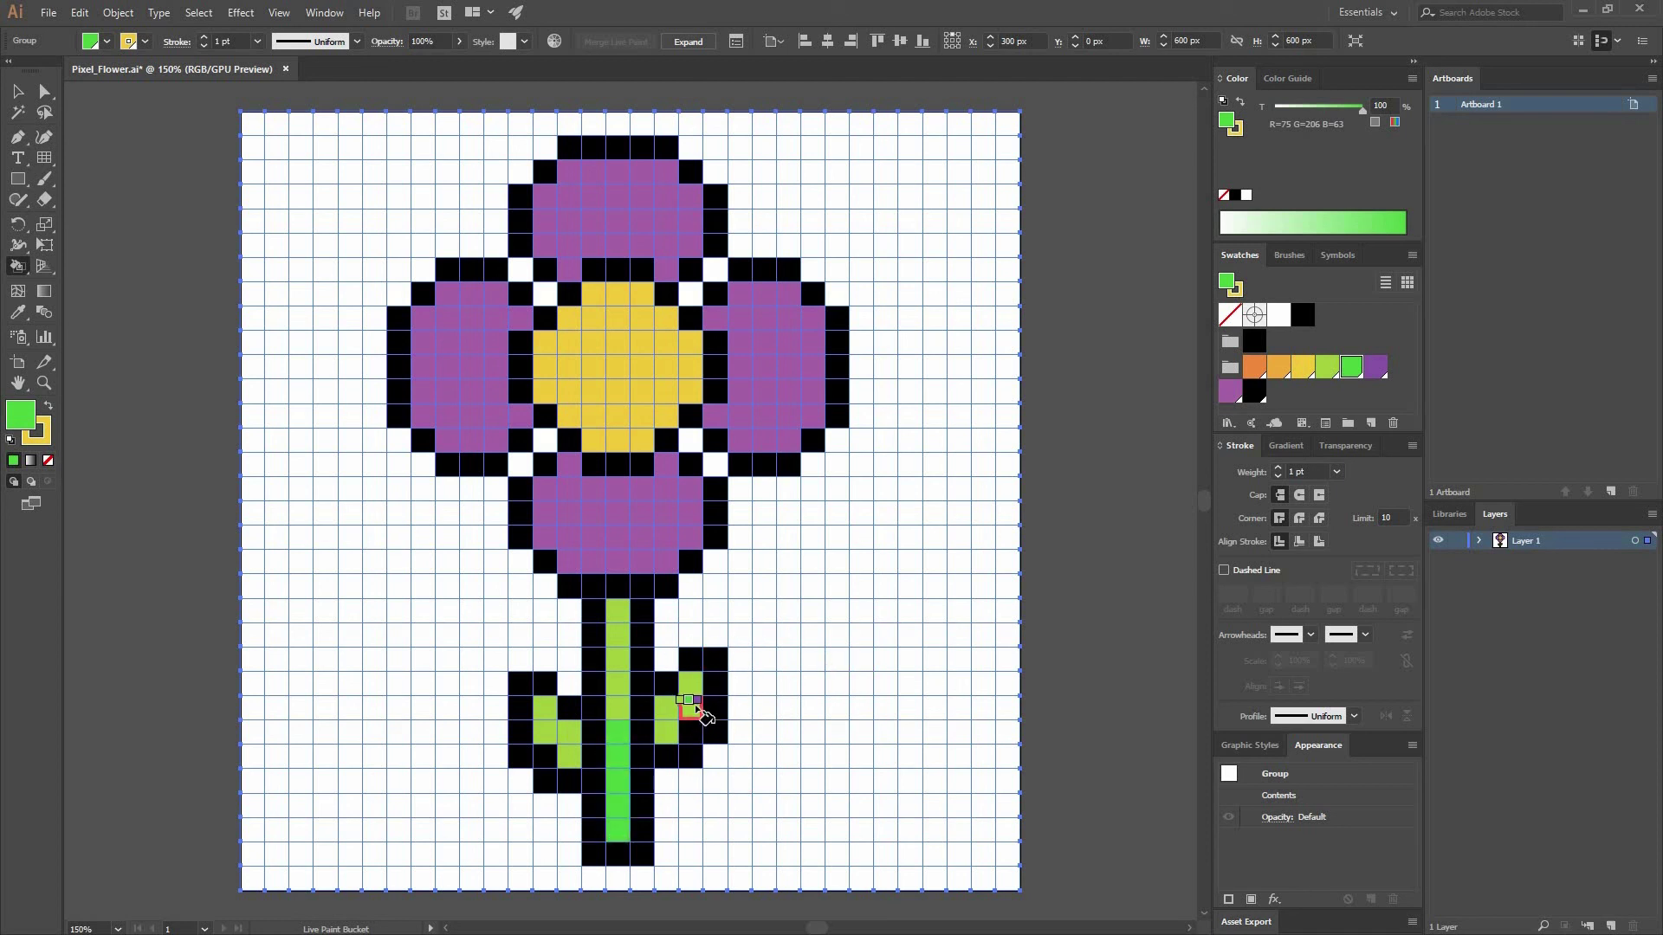
{"action": "left_click", "coordinate": [619, 712]}
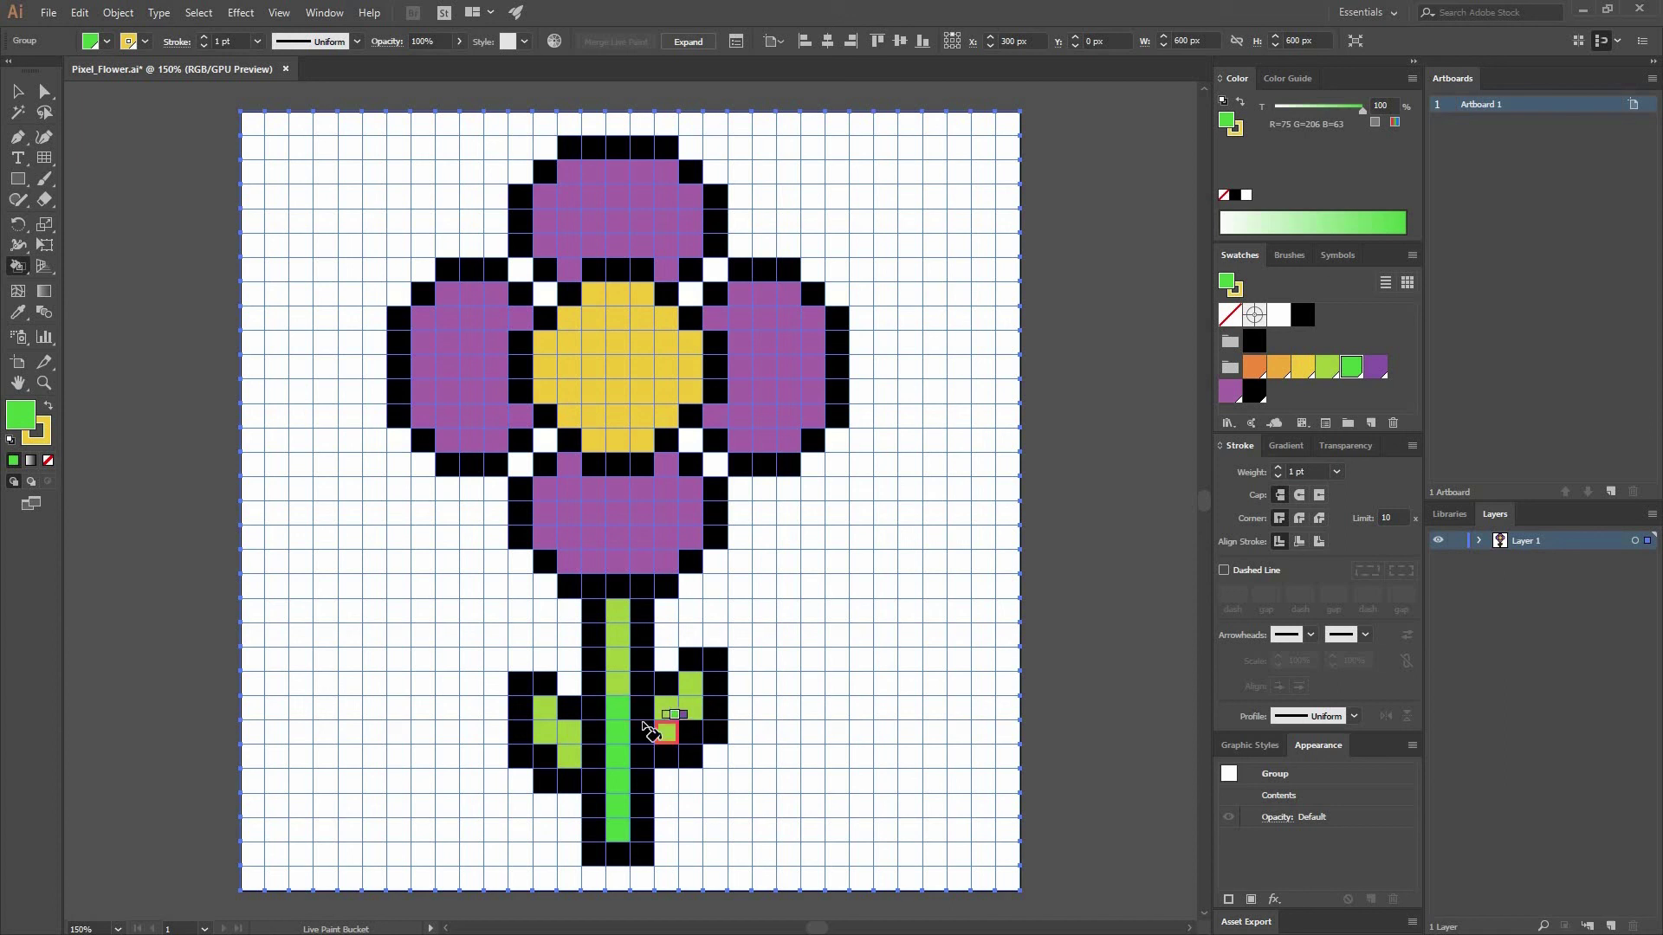
{"action": "left_click", "coordinate": [667, 725]}
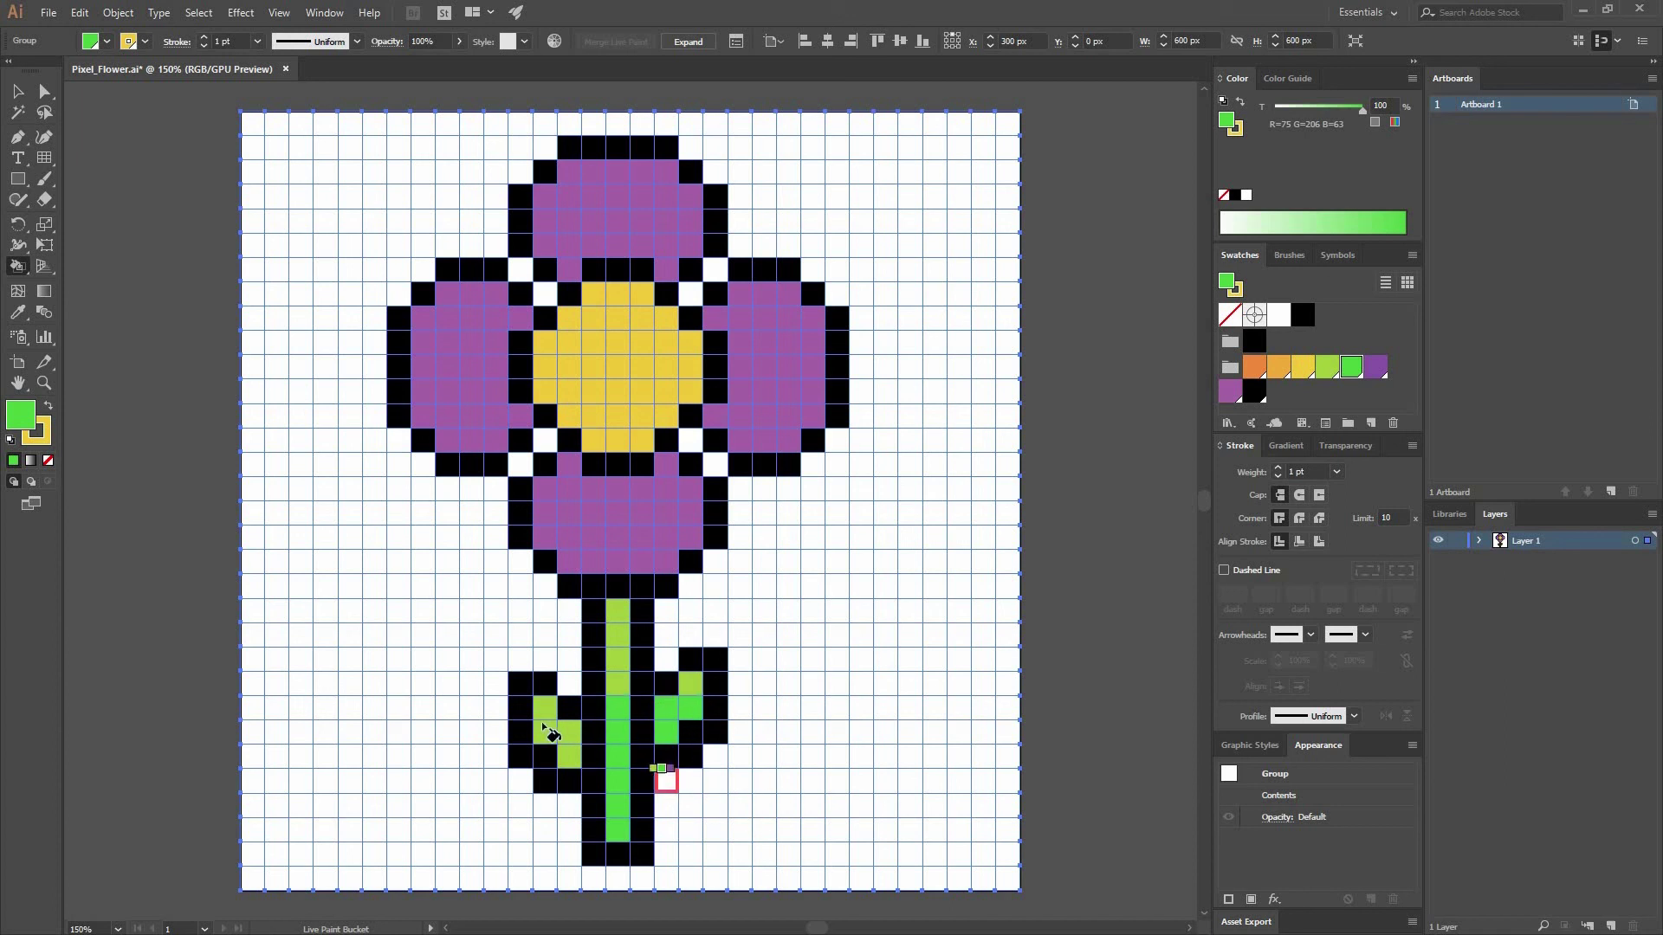
{"action": "left_click", "coordinate": [572, 753]}
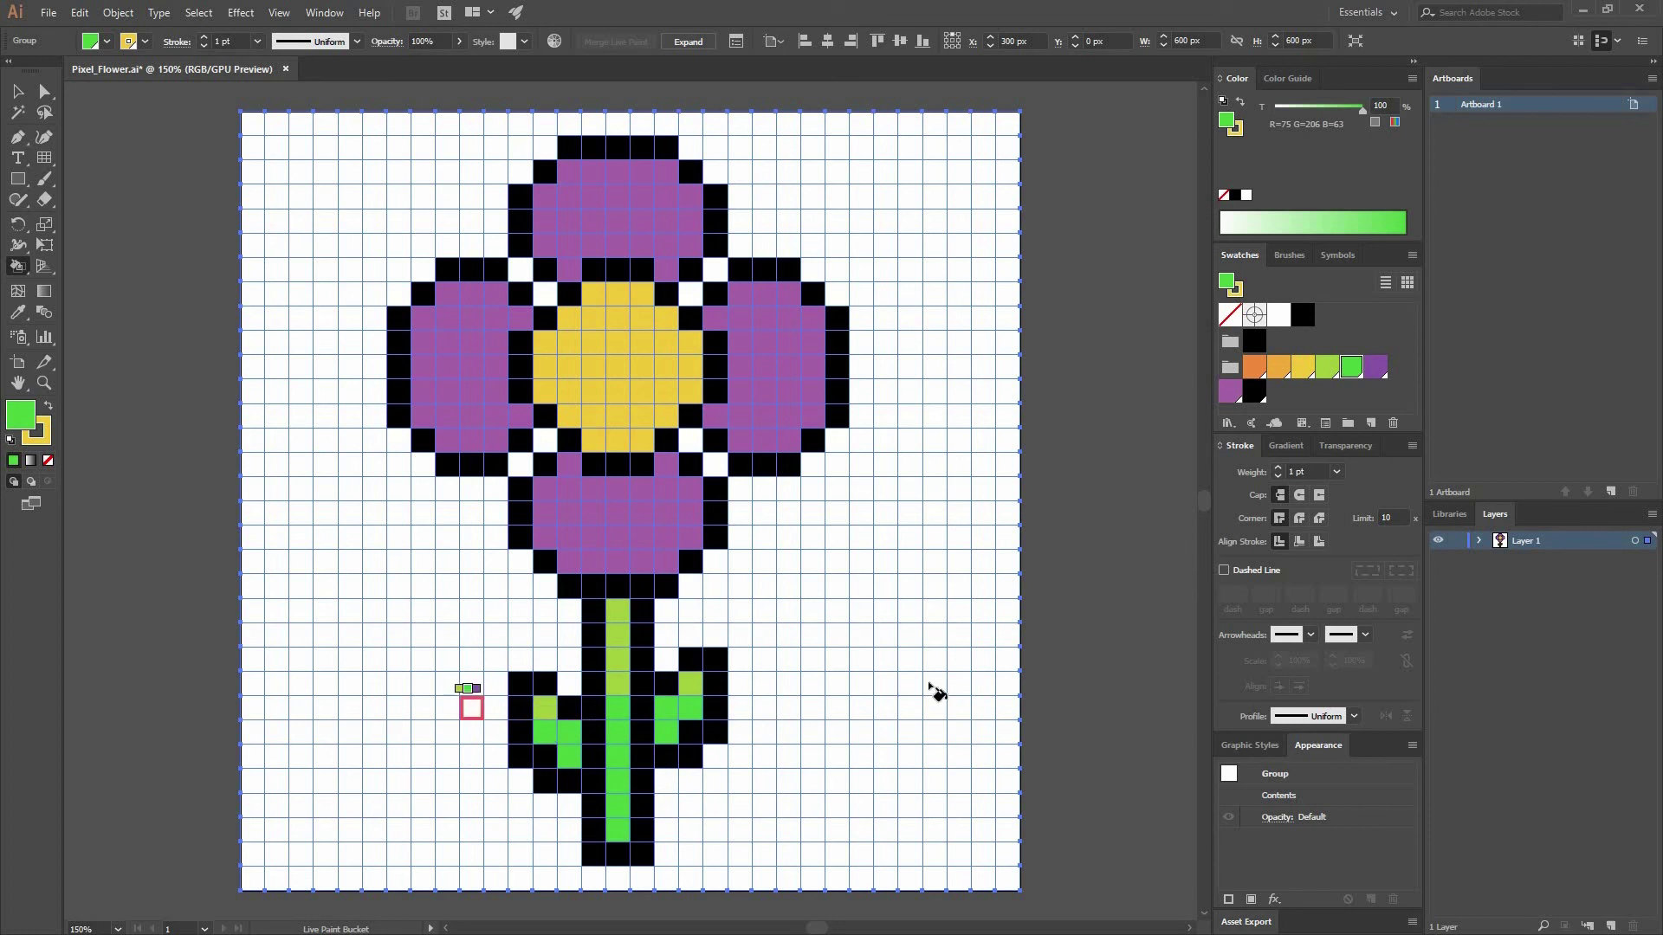
Step: Shade the edge cells of the lower and right petals with darker purple
{"action": "left_click", "coordinate": [1373, 369]}
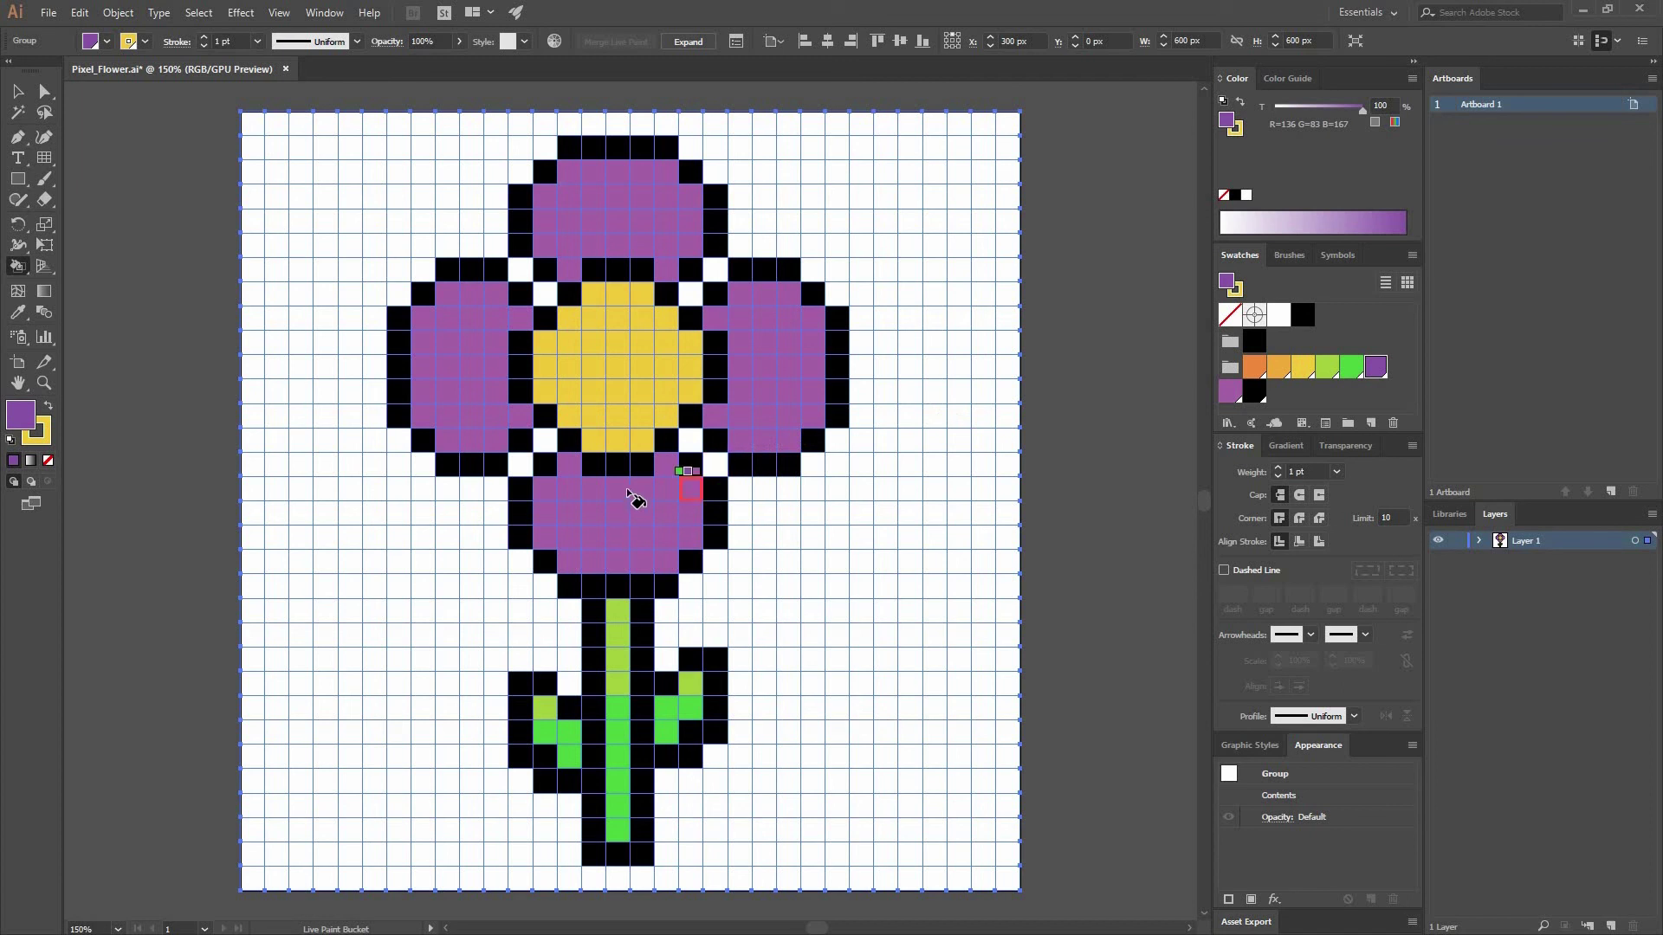
{"action": "left_click", "coordinate": [572, 557]}
{"action": "left_click_drag", "start_coordinate": [662, 565], "coordinate": [668, 567]}
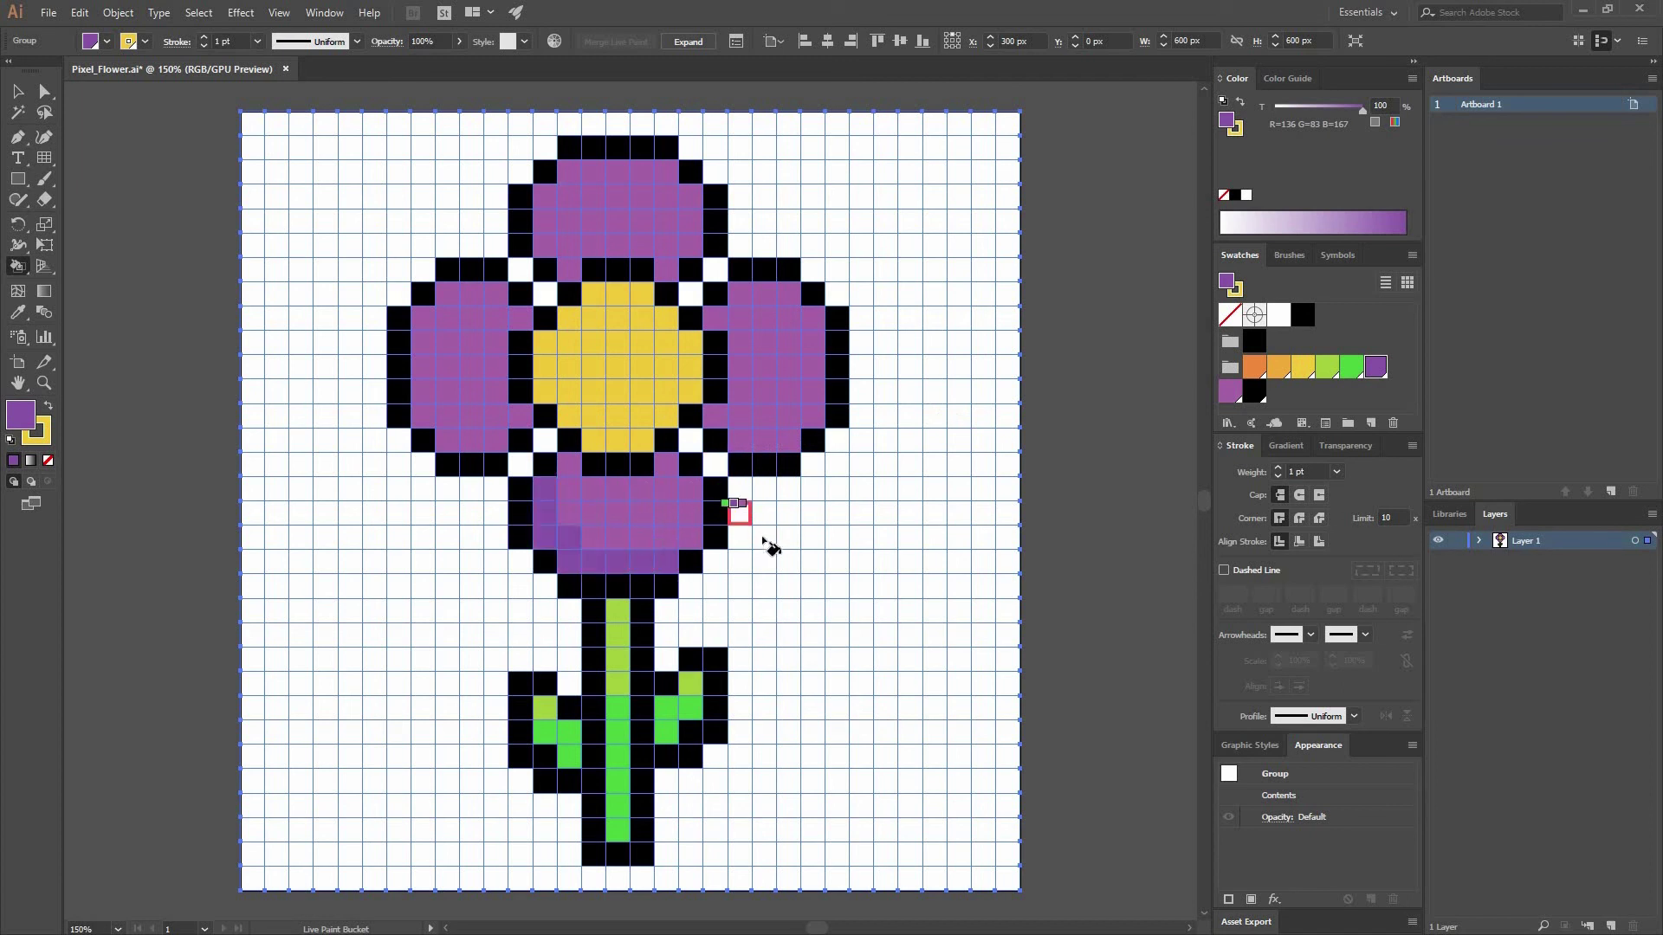
{"action": "left_click", "coordinate": [713, 414]}
{"action": "left_click", "coordinate": [723, 325]}
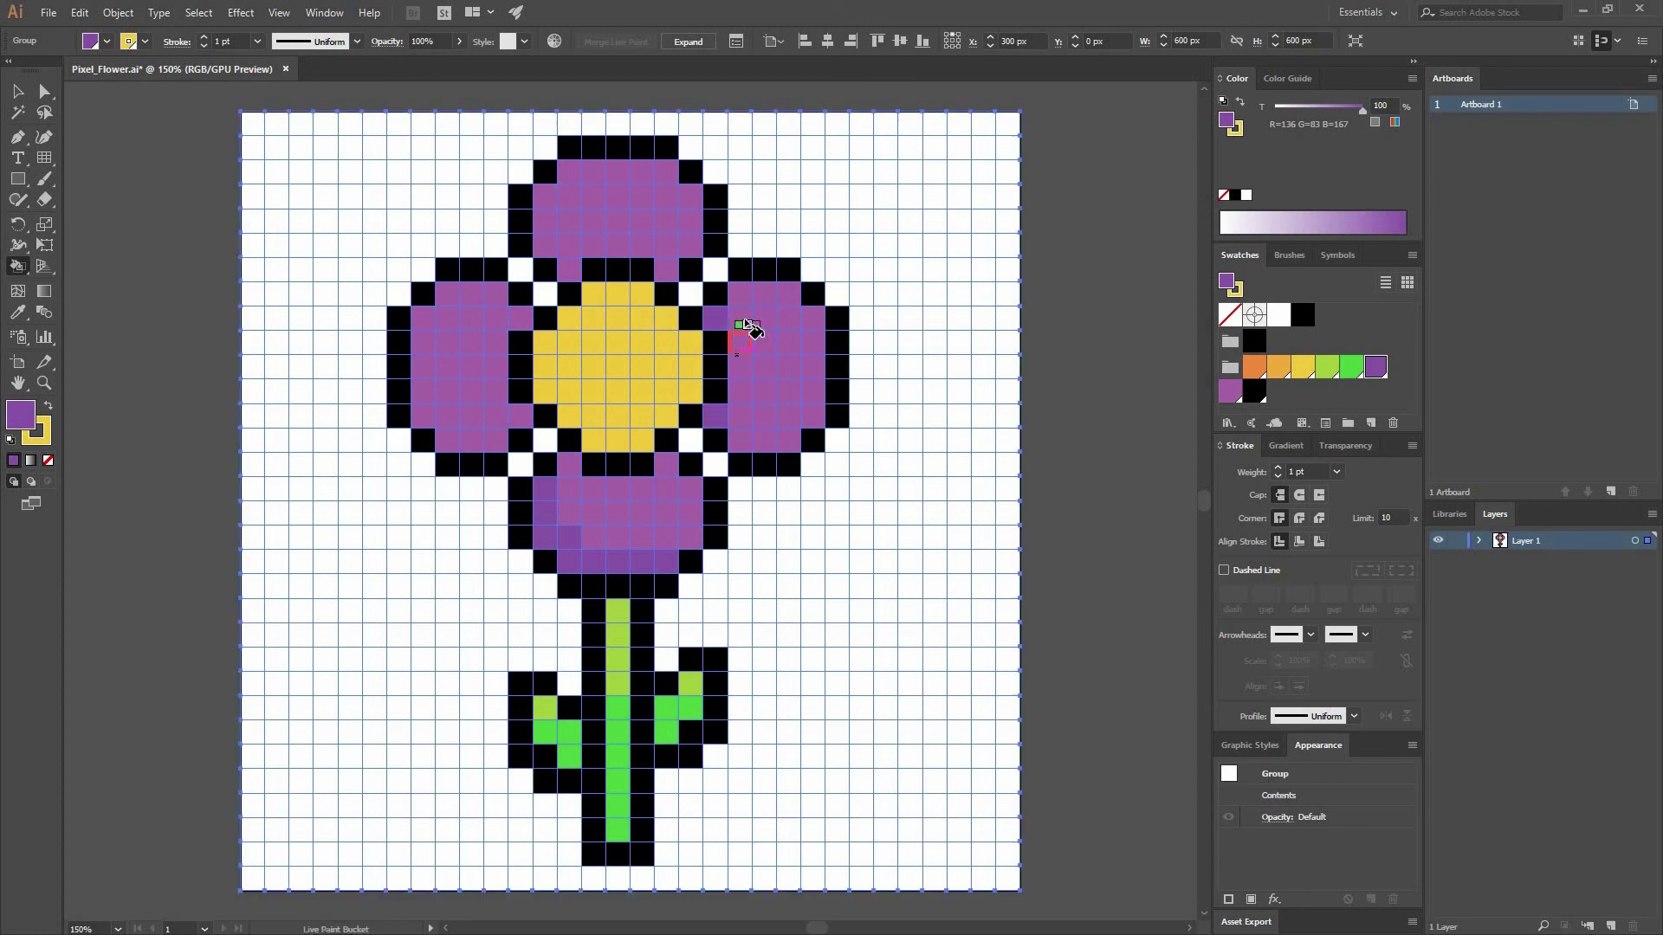
{"action": "left_click", "coordinate": [743, 419]}
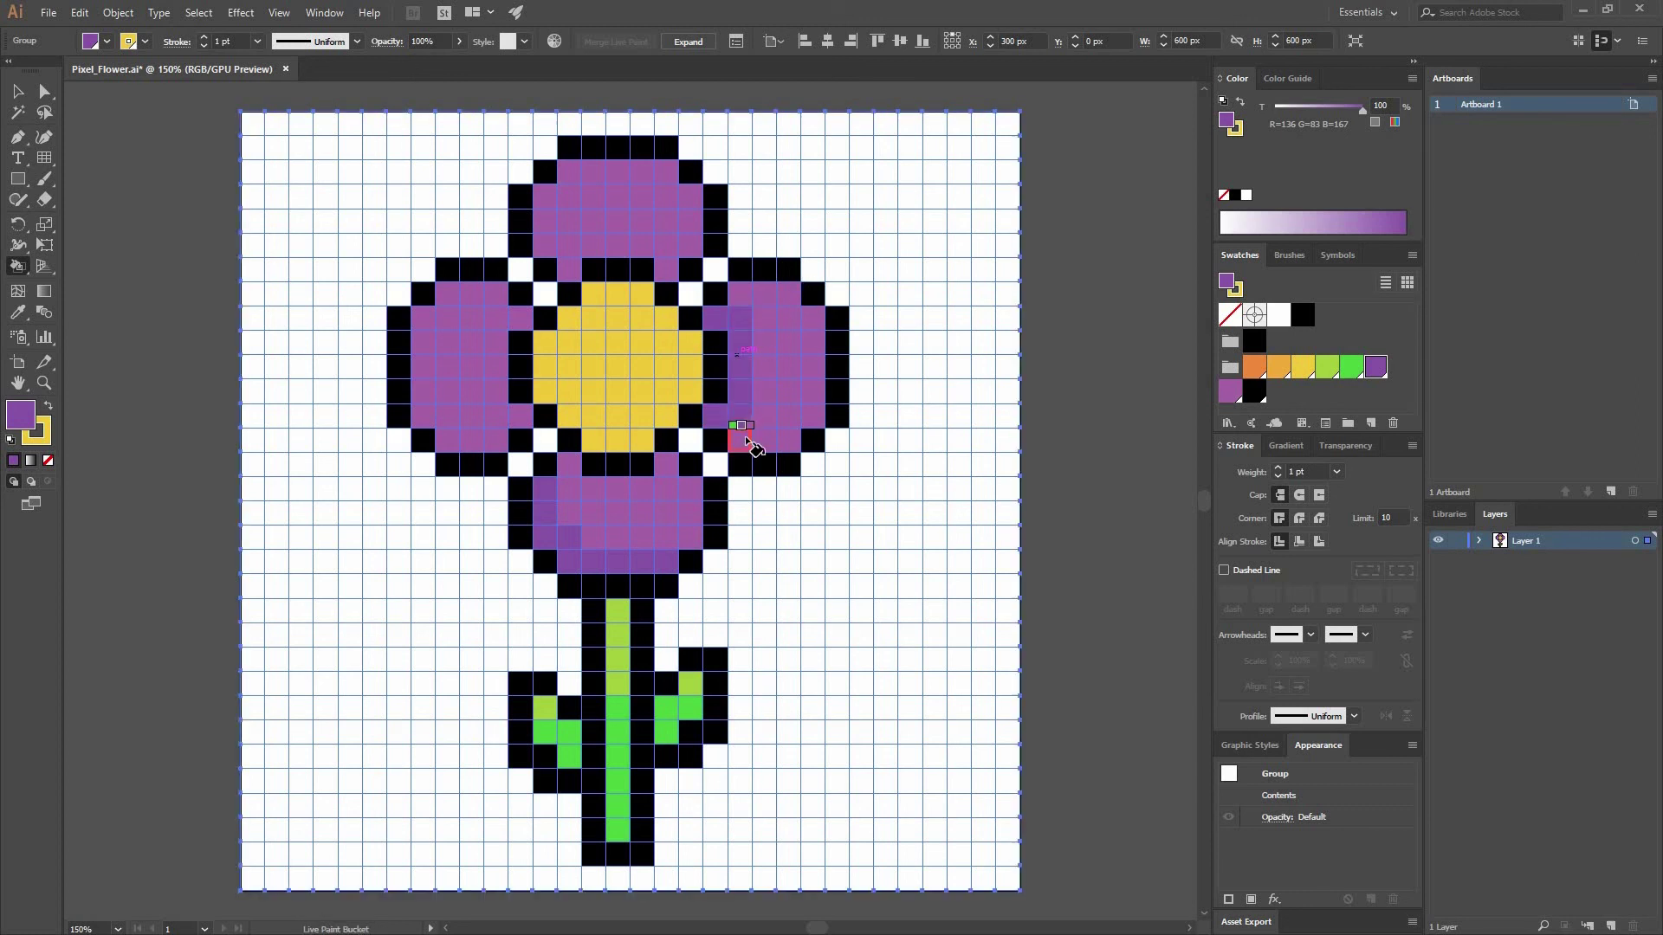
{"action": "left_click", "coordinate": [746, 439]}
{"action": "left_click", "coordinate": [799, 414]}
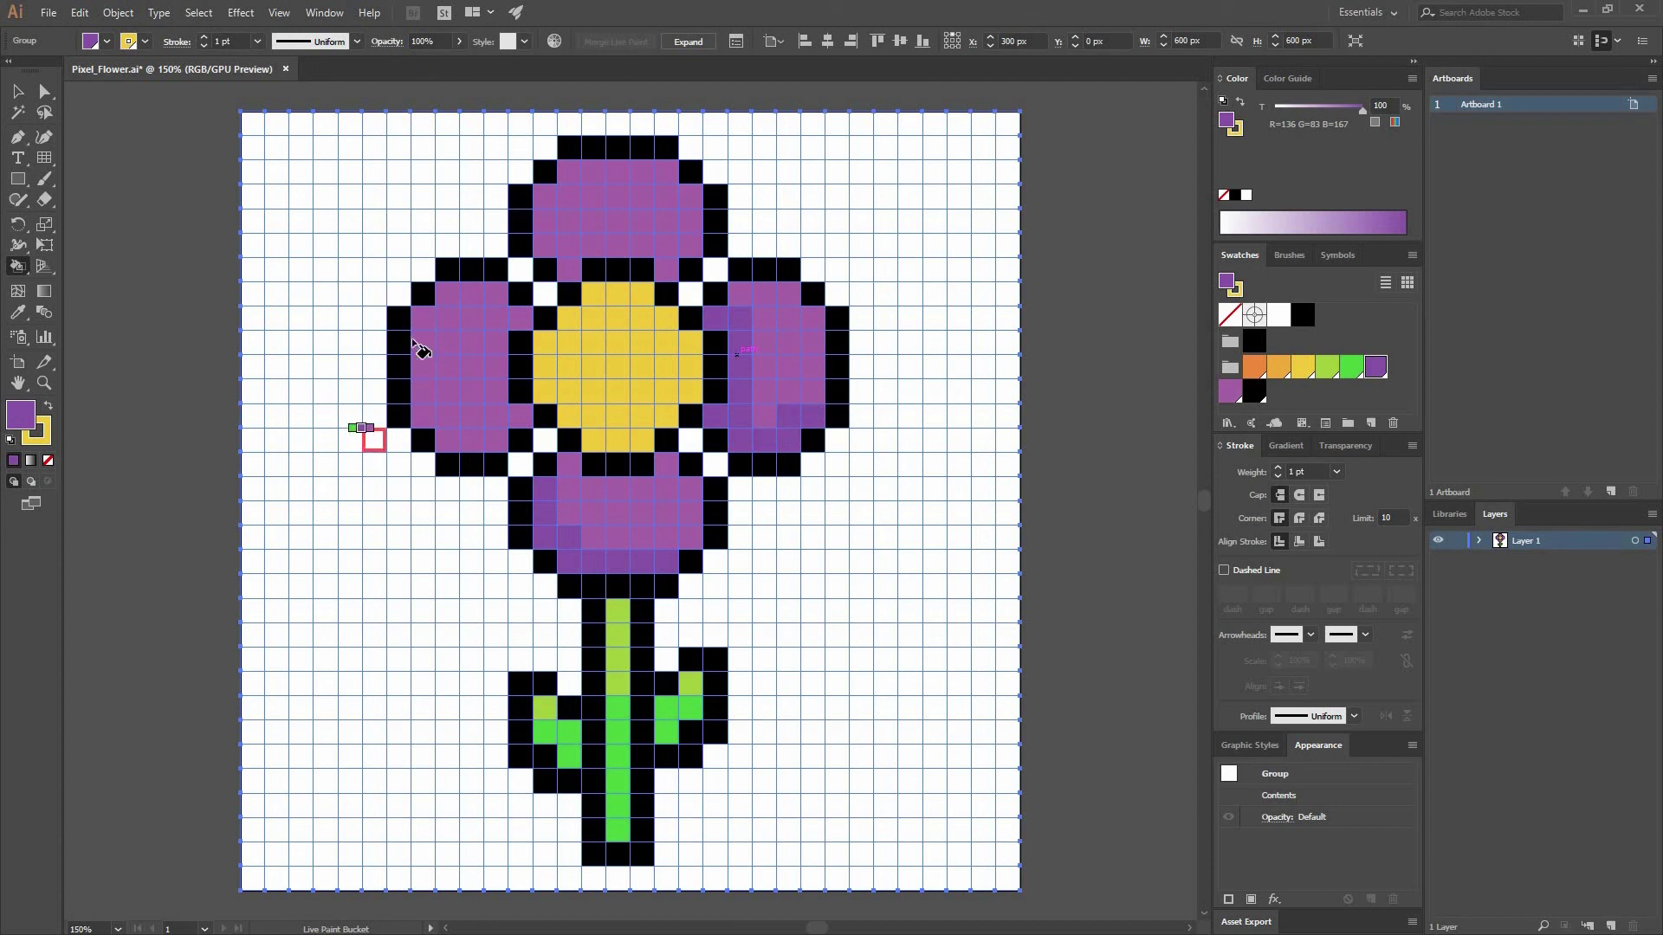
Step: Darken the left petal's left column and bottom cells, and the top petal's edges
{"action": "left_click", "coordinate": [431, 414]}
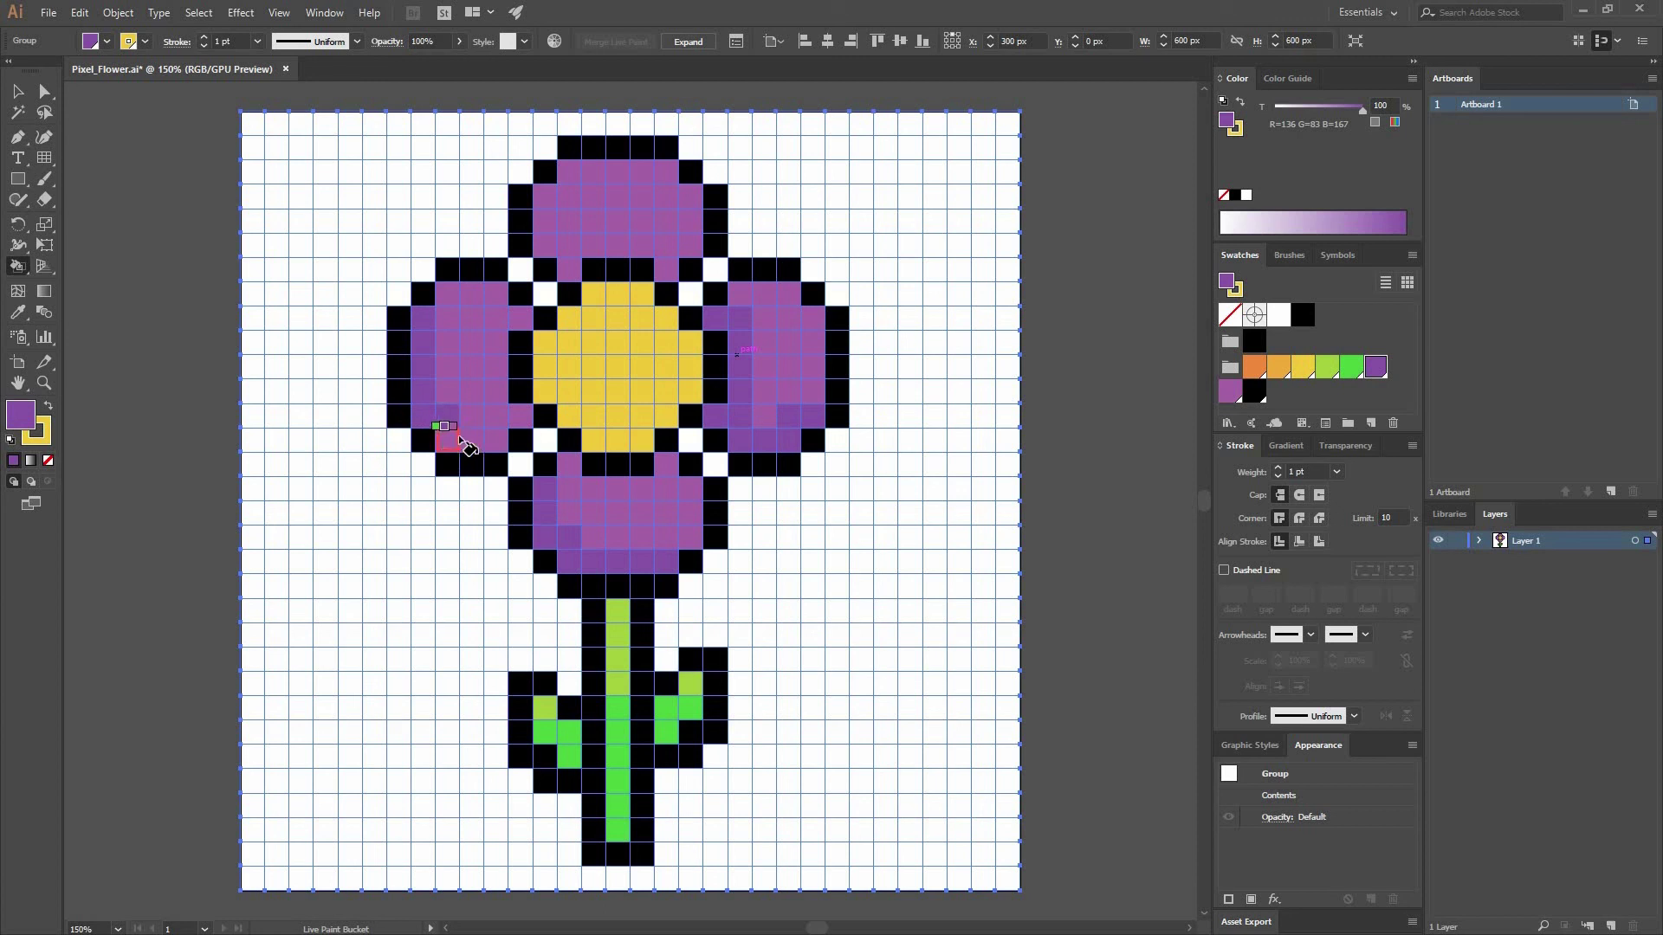
{"action": "left_click", "coordinate": [468, 435]}
{"action": "left_click", "coordinate": [495, 417]}
{"action": "left_click", "coordinate": [521, 417]}
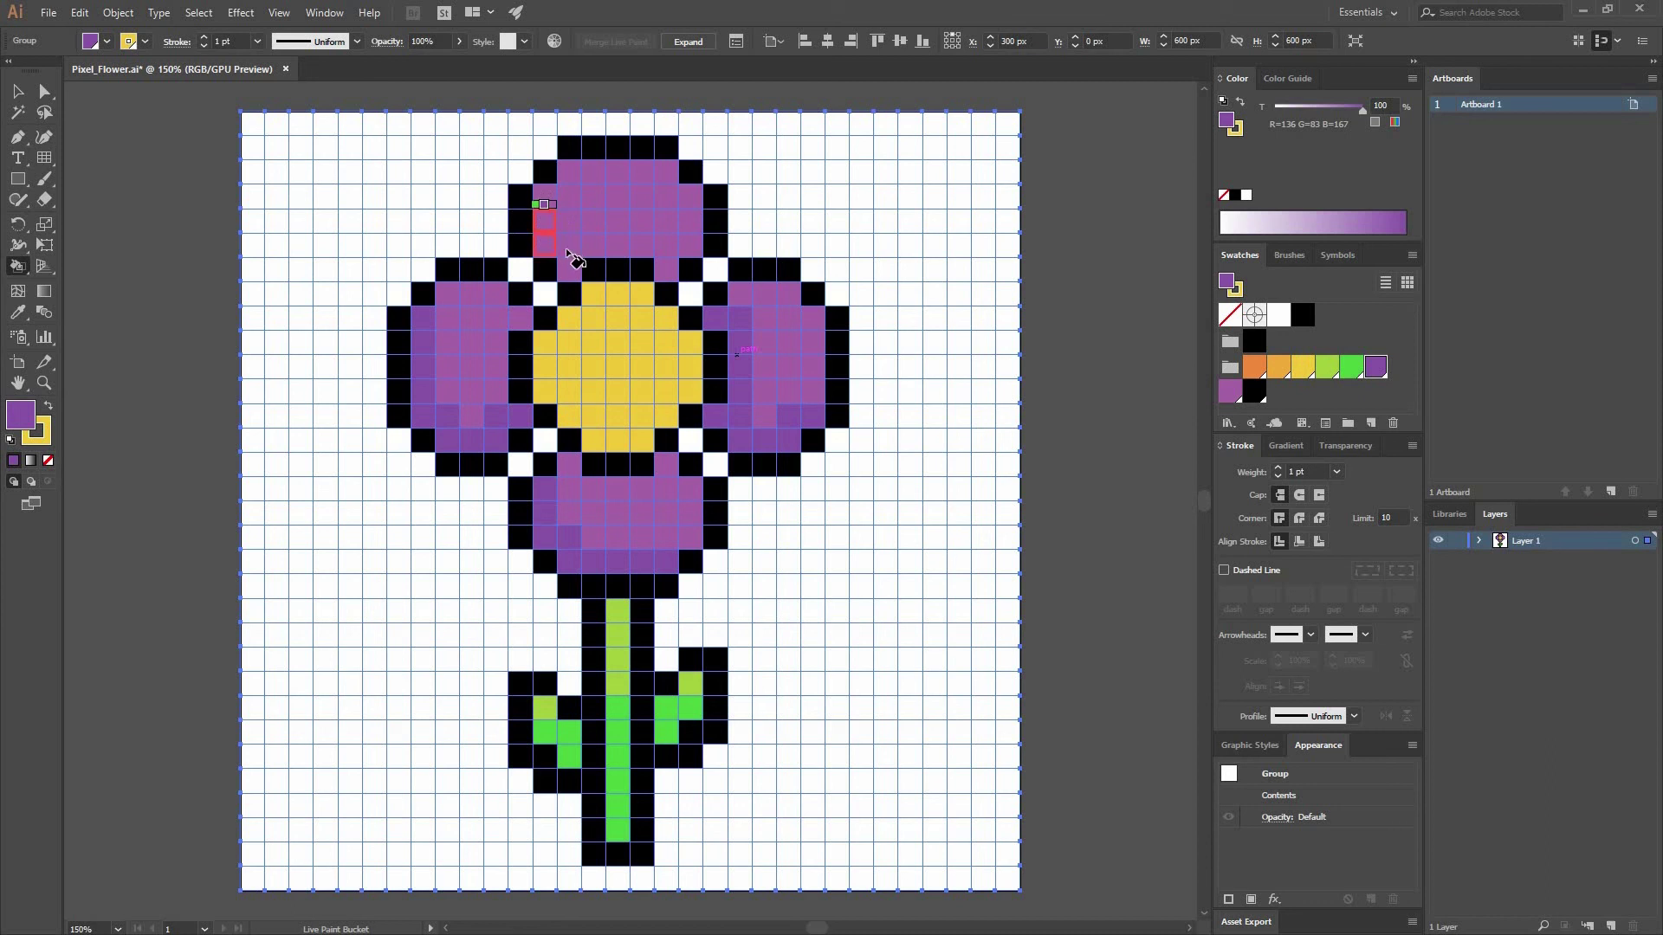
{"action": "mouse_move", "coordinate": [573, 267]}
{"action": "left_mouse_down"}
{"action": "mouse_move", "coordinate": [572, 242]}
{"action": "mouse_move", "coordinate": [686, 229]}
{"action": "mouse_move", "coordinate": [679, 195]}
{"action": "left_mouse_up"}
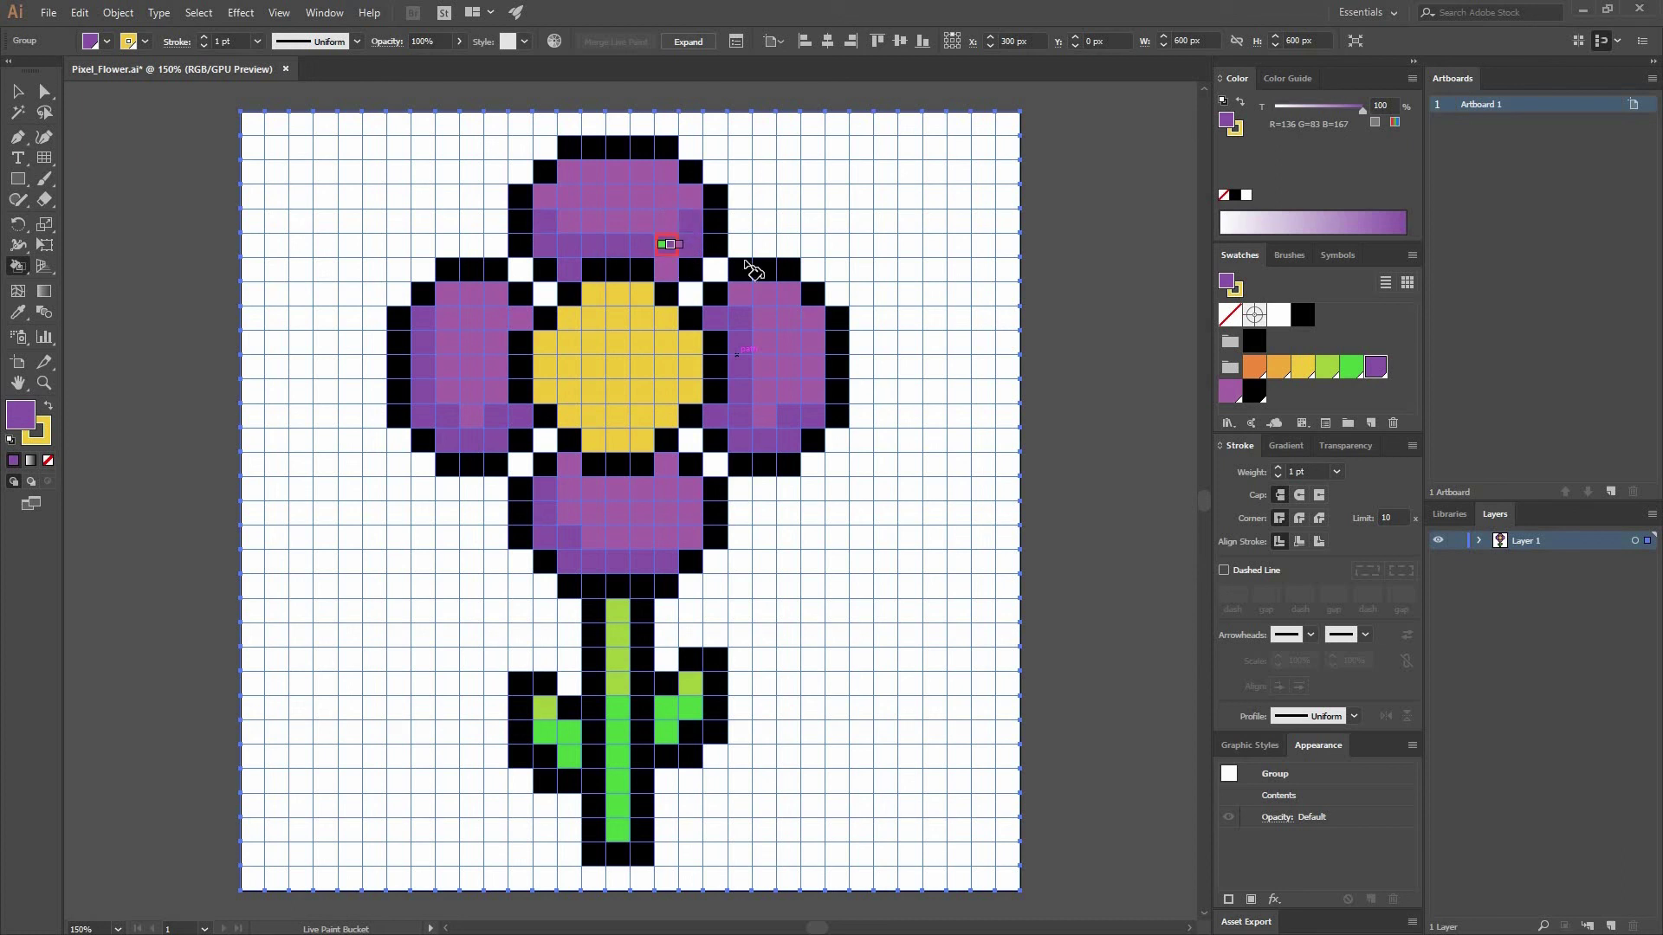
Step: Paint the centre's lower, left and top cells light orange and its left edge deeper orange
{"action": "left_click", "coordinate": [1276, 370]}
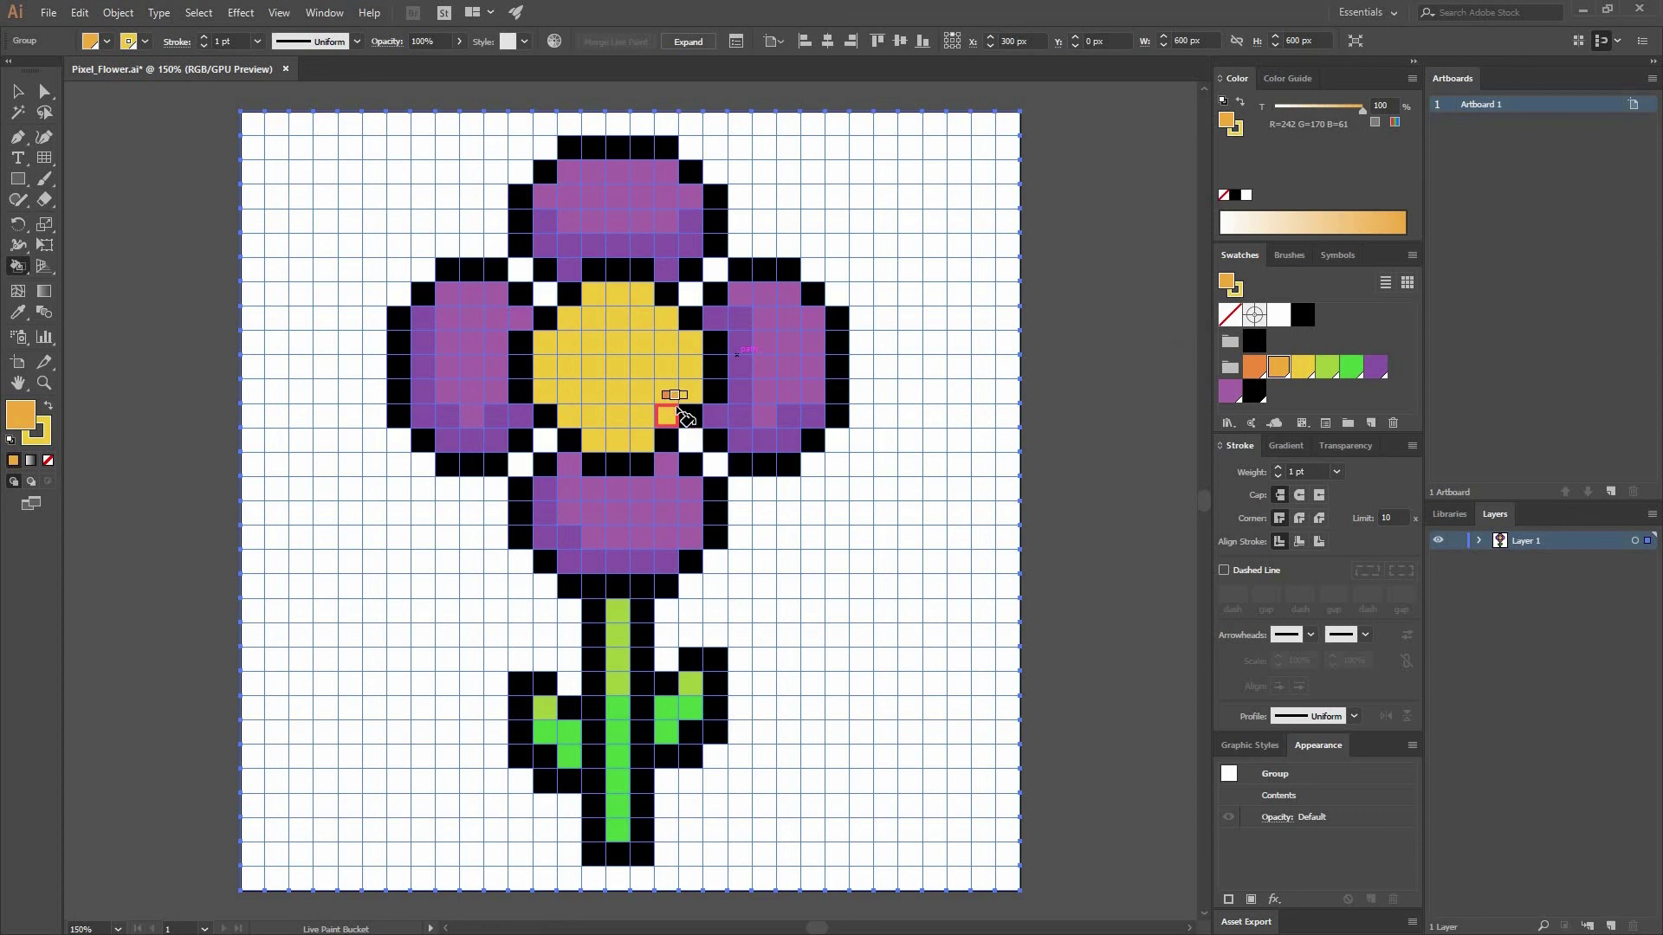
{"action": "left_click_drag", "start_coordinate": [665, 413], "coordinate": [643, 415]}
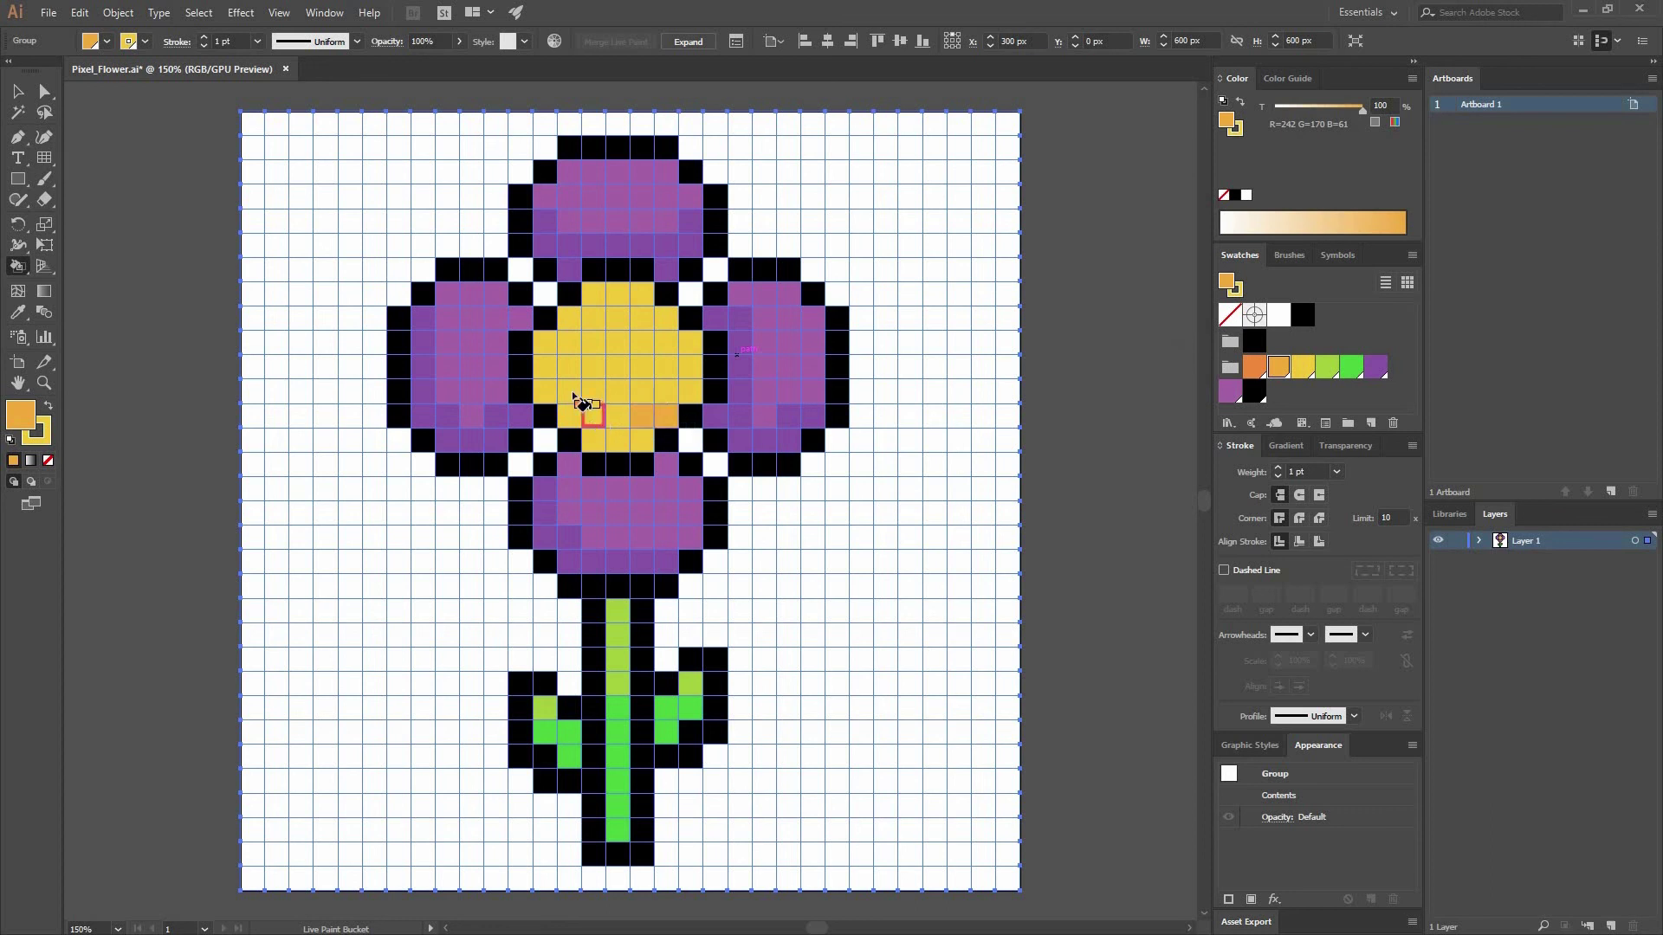
{"action": "left_click_drag", "start_coordinate": [581, 401], "coordinate": [626, 293]}
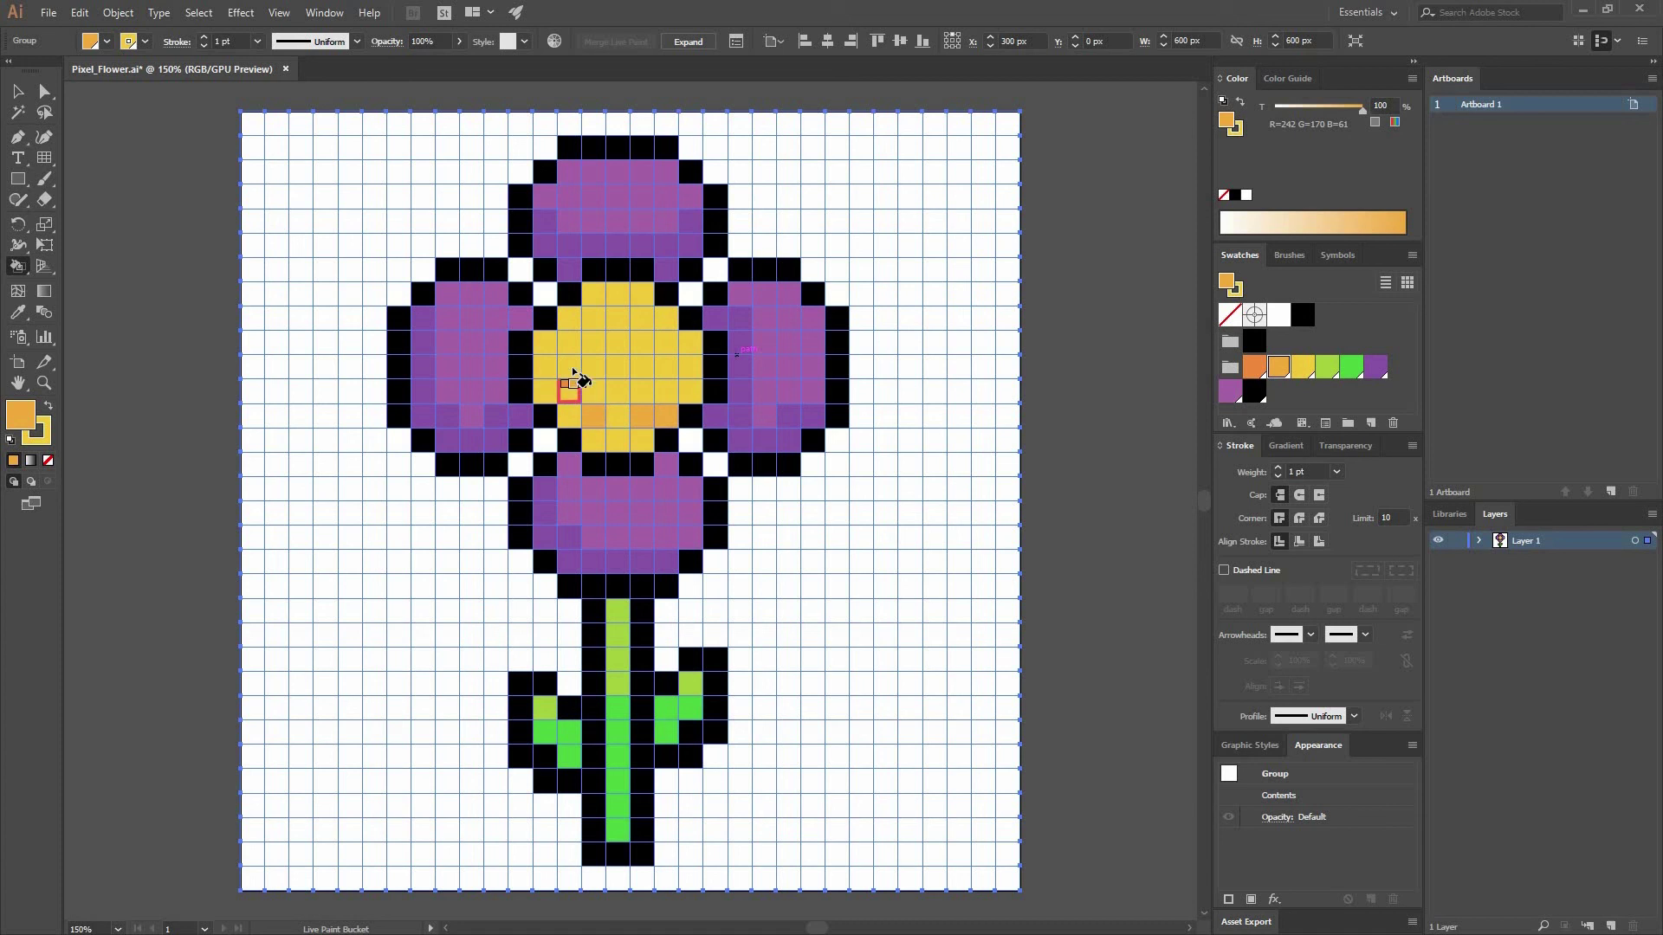
{"action": "left_click", "coordinate": [607, 302]}
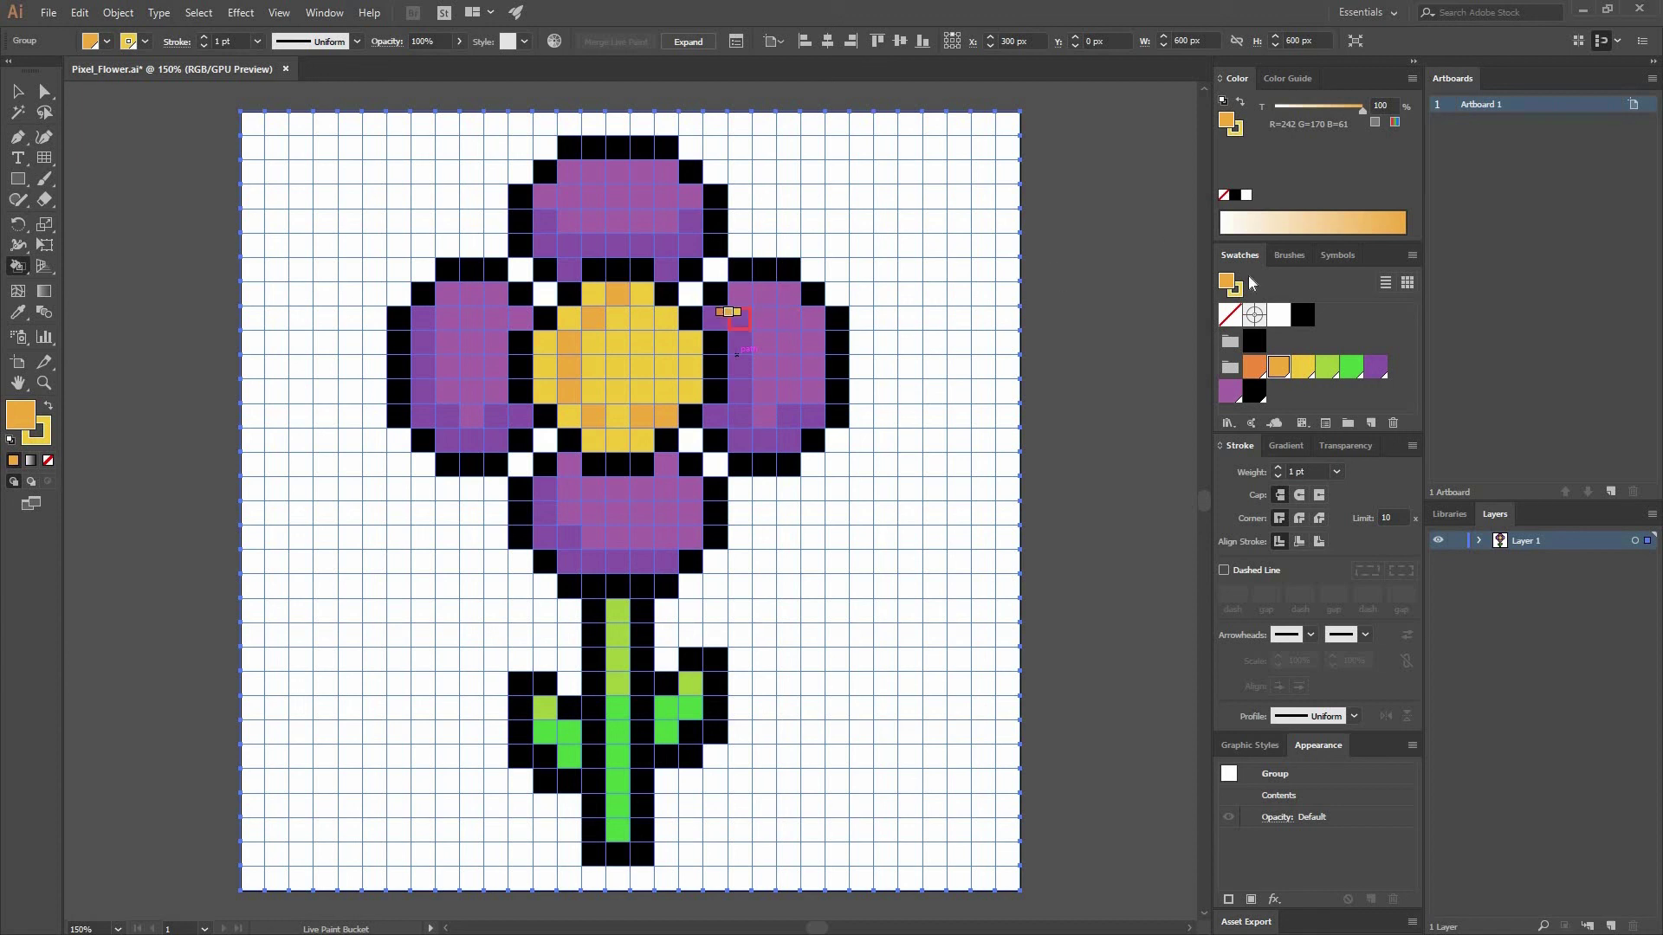
{"action": "left_click", "coordinate": [1256, 372]}
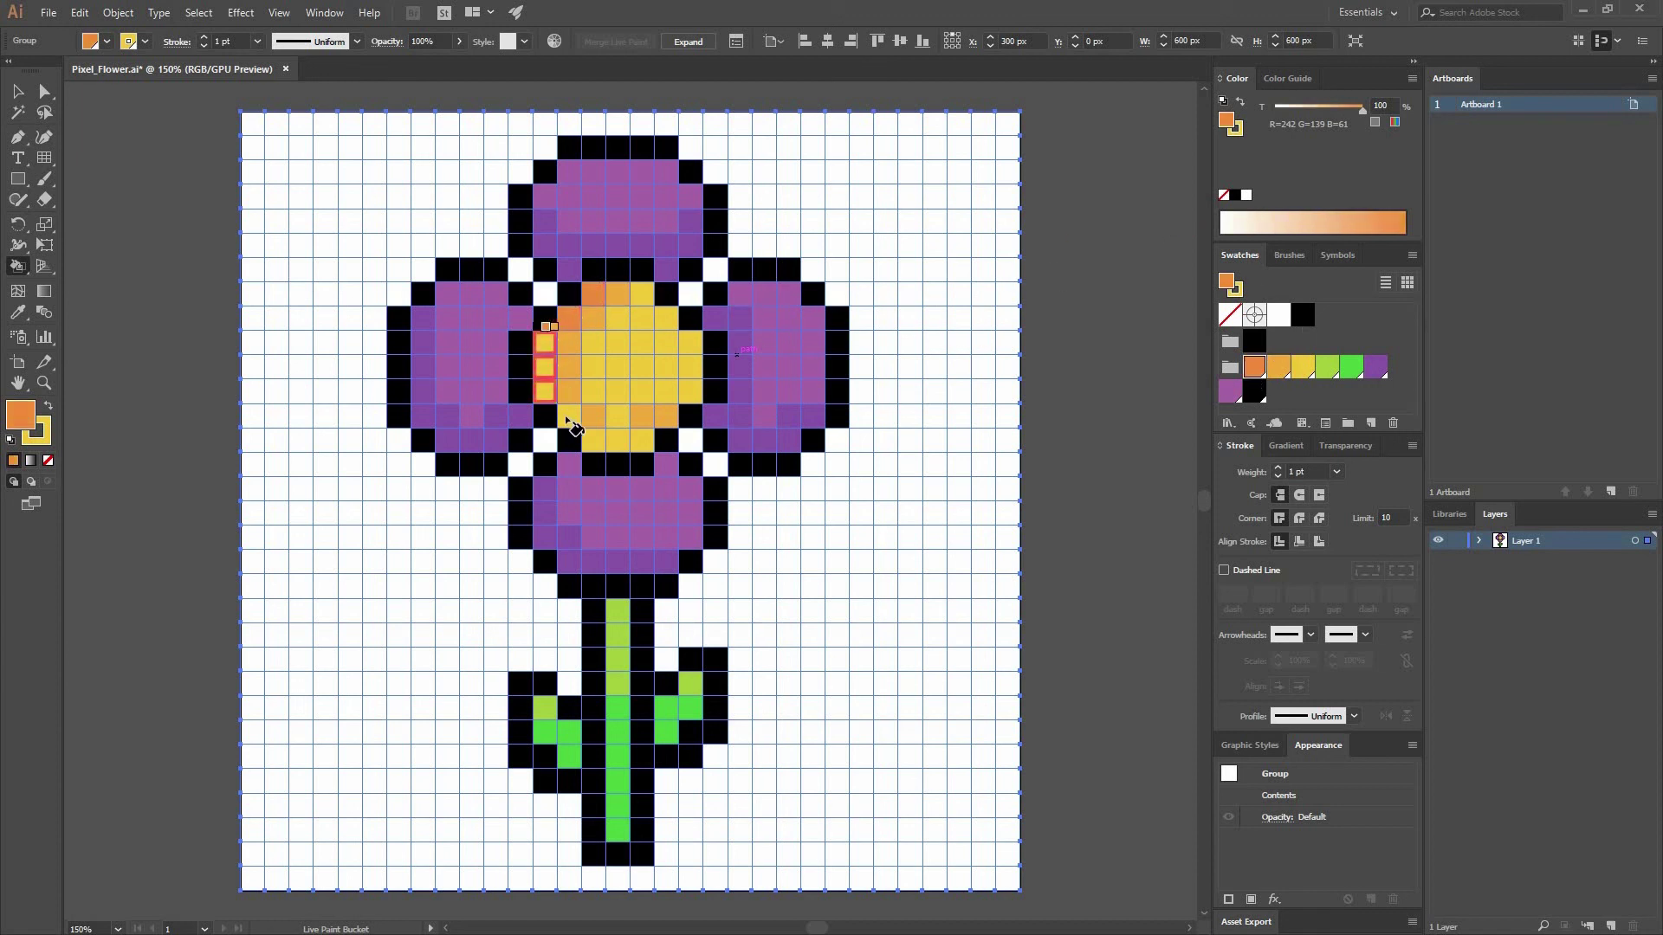
{"action": "mouse_move", "coordinate": [559, 348]}
{"action": "left_mouse_down"}
{"action": "mouse_move", "coordinate": [570, 419]}
{"action": "mouse_move", "coordinate": [641, 444]}
{"action": "left_mouse_up"}
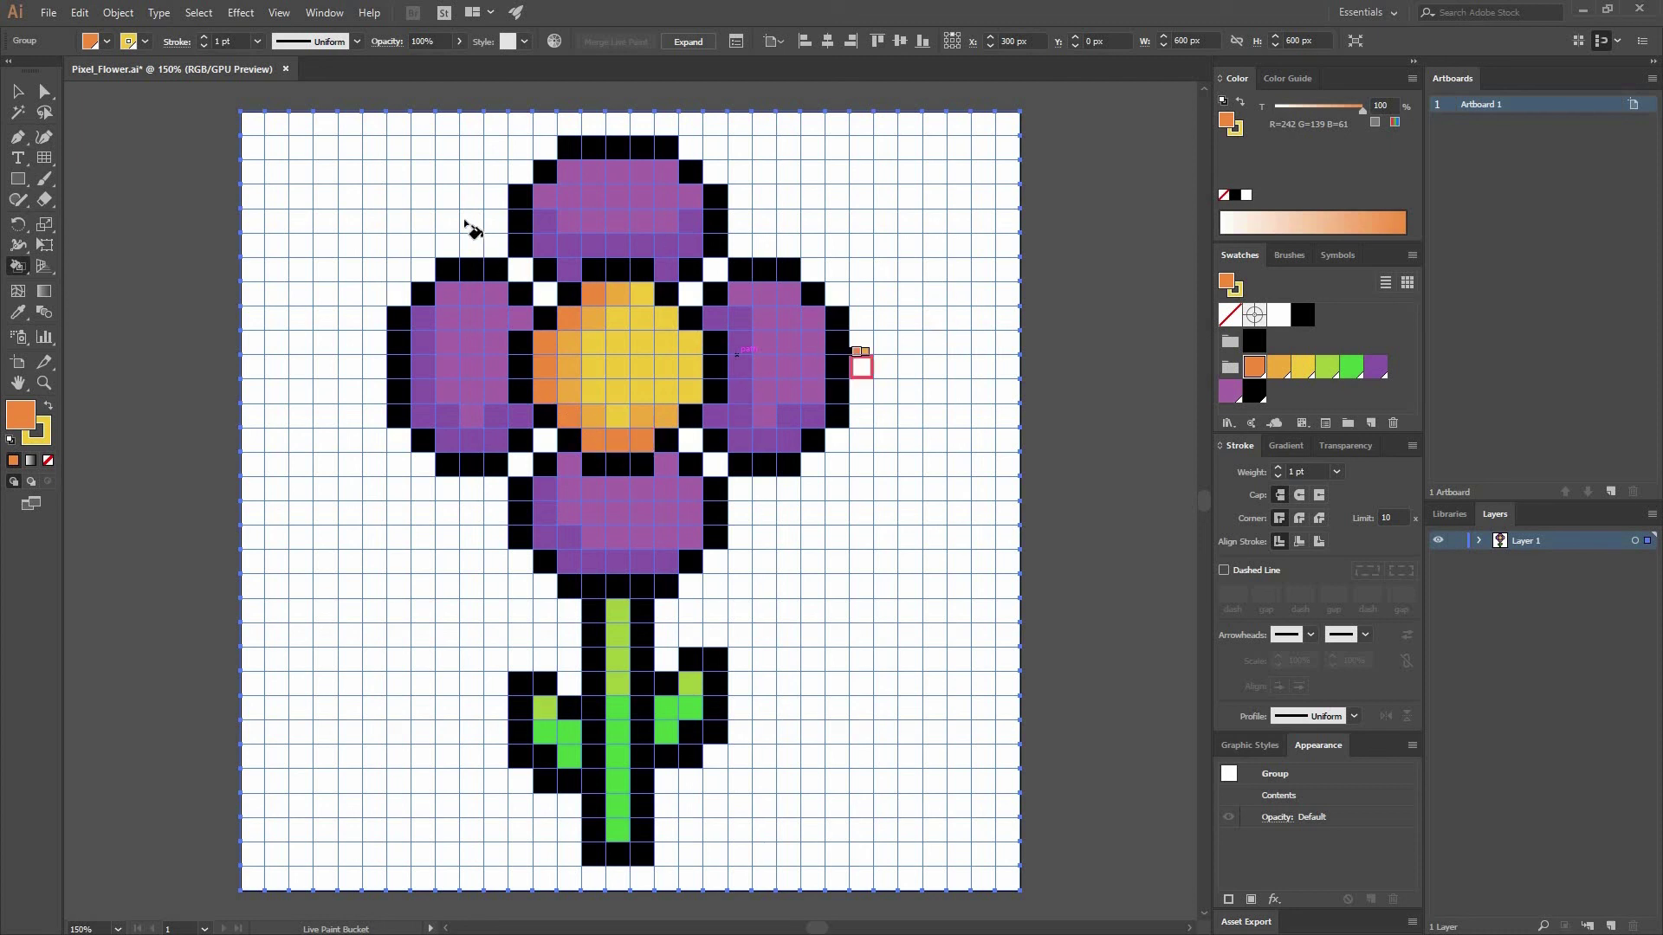
{"action": "left_click", "coordinate": [18, 91]}
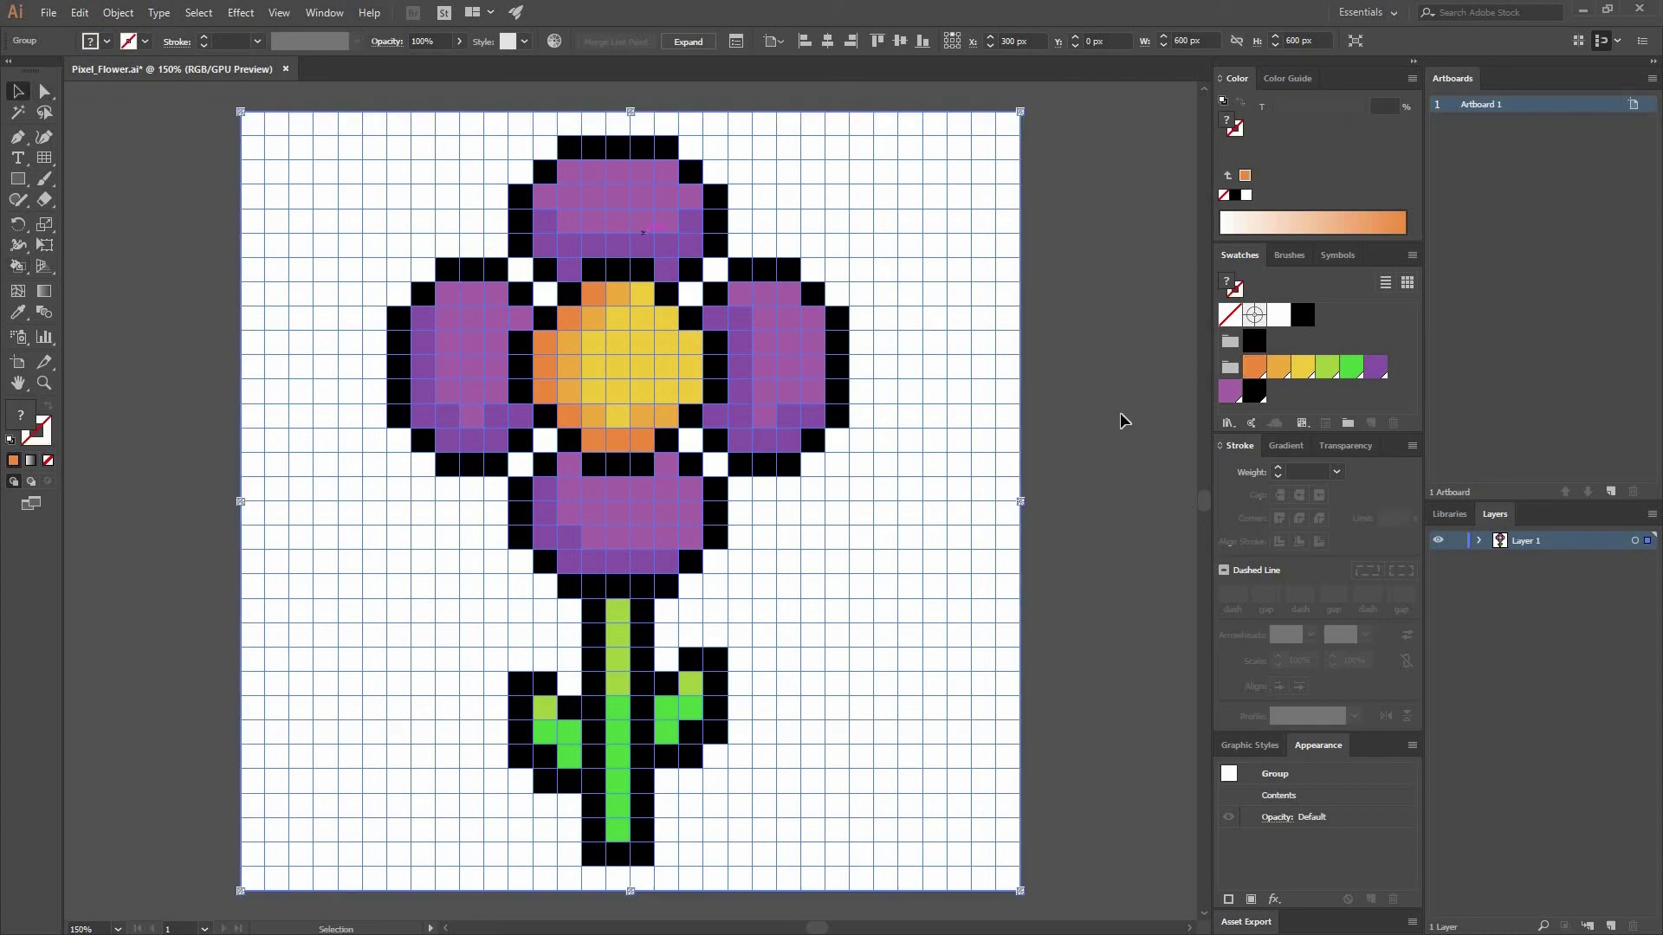
{"action": "key", "text": "ctrl+shift+a"}
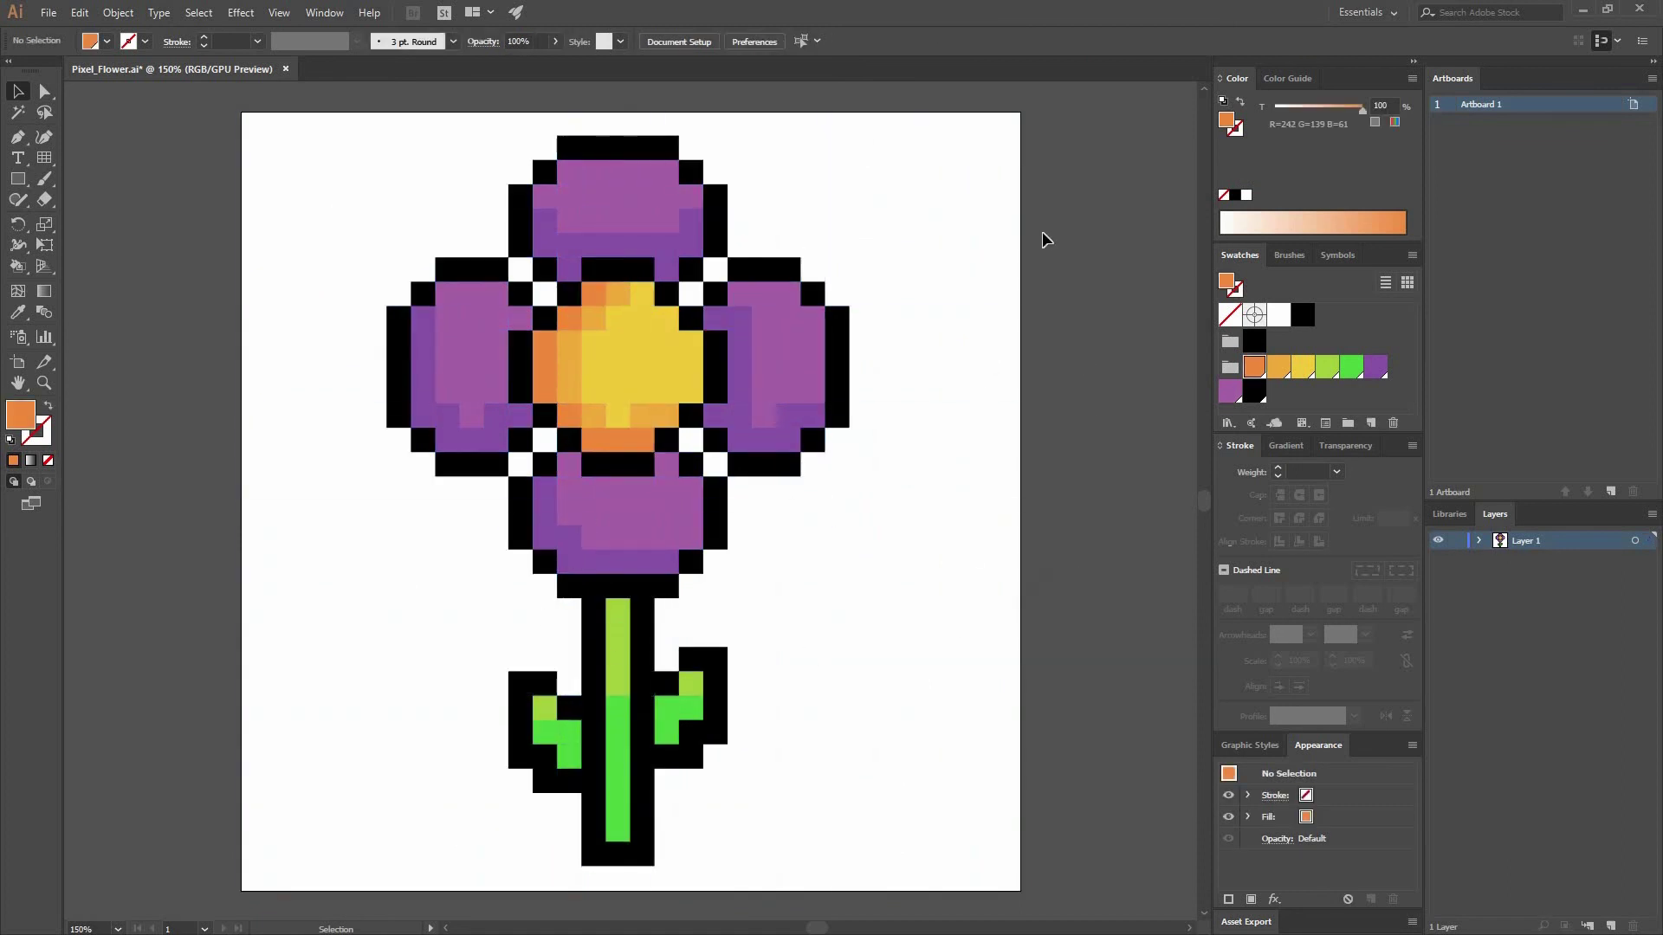
{"action": "left_click", "coordinate": [651, 323]}
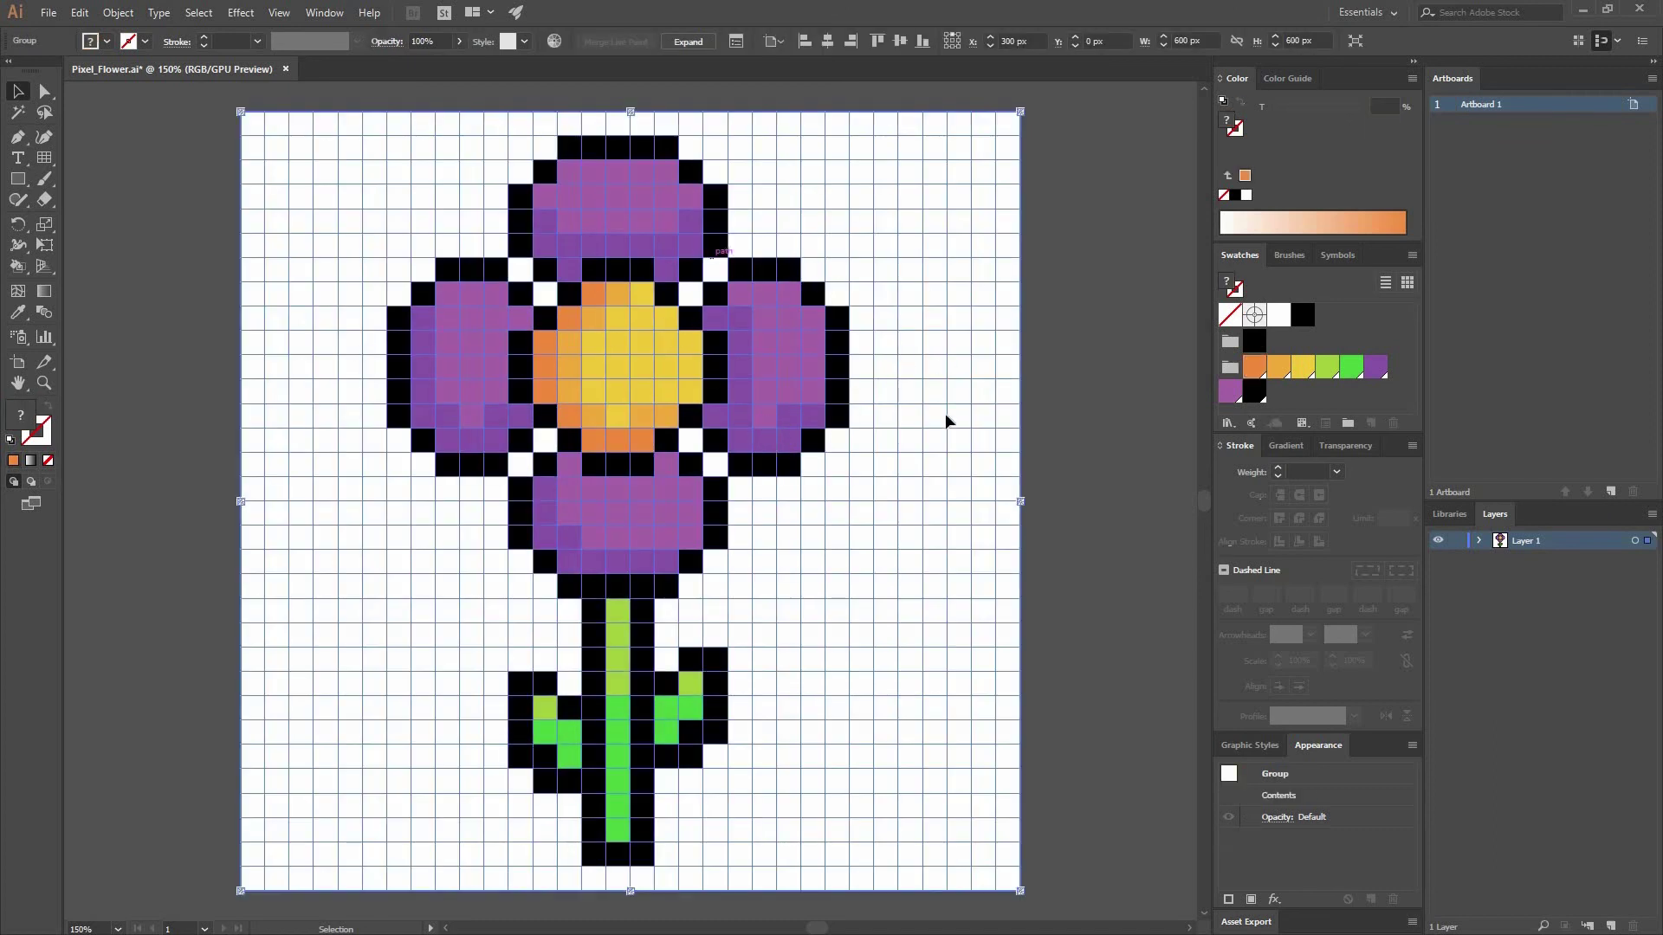
Step: Expand the flower artwork with Object, Fill and Stroke checked, then deselect it
{"action": "left_click", "coordinate": [119, 13]}
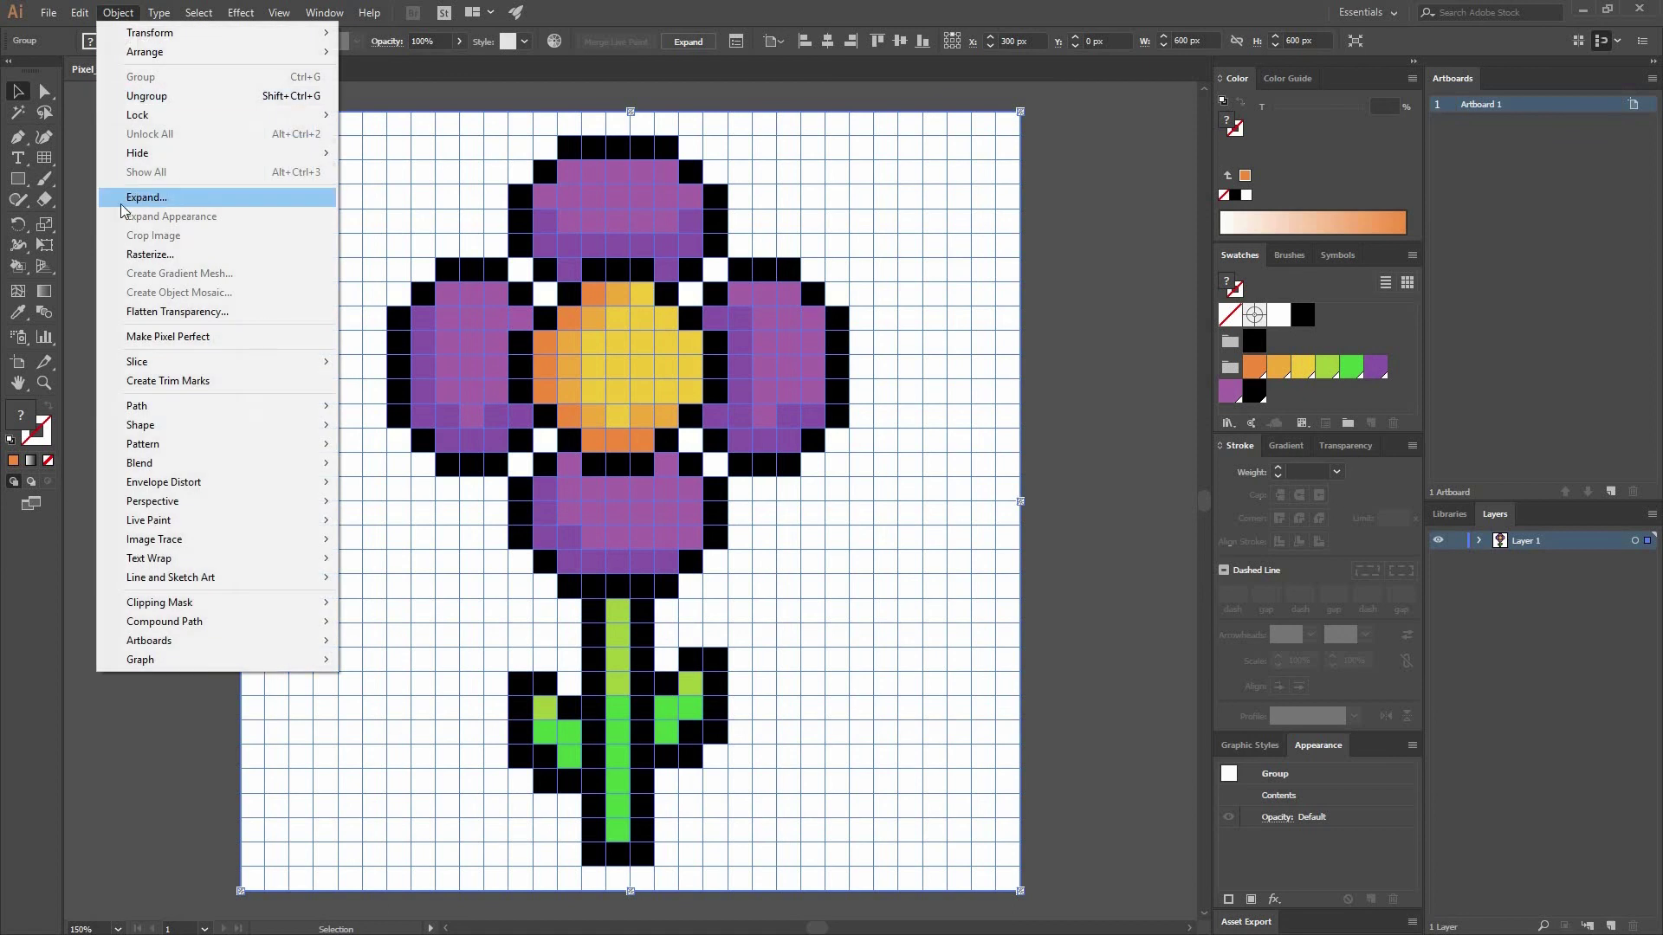
{"action": "left_click", "coordinate": [167, 205]}
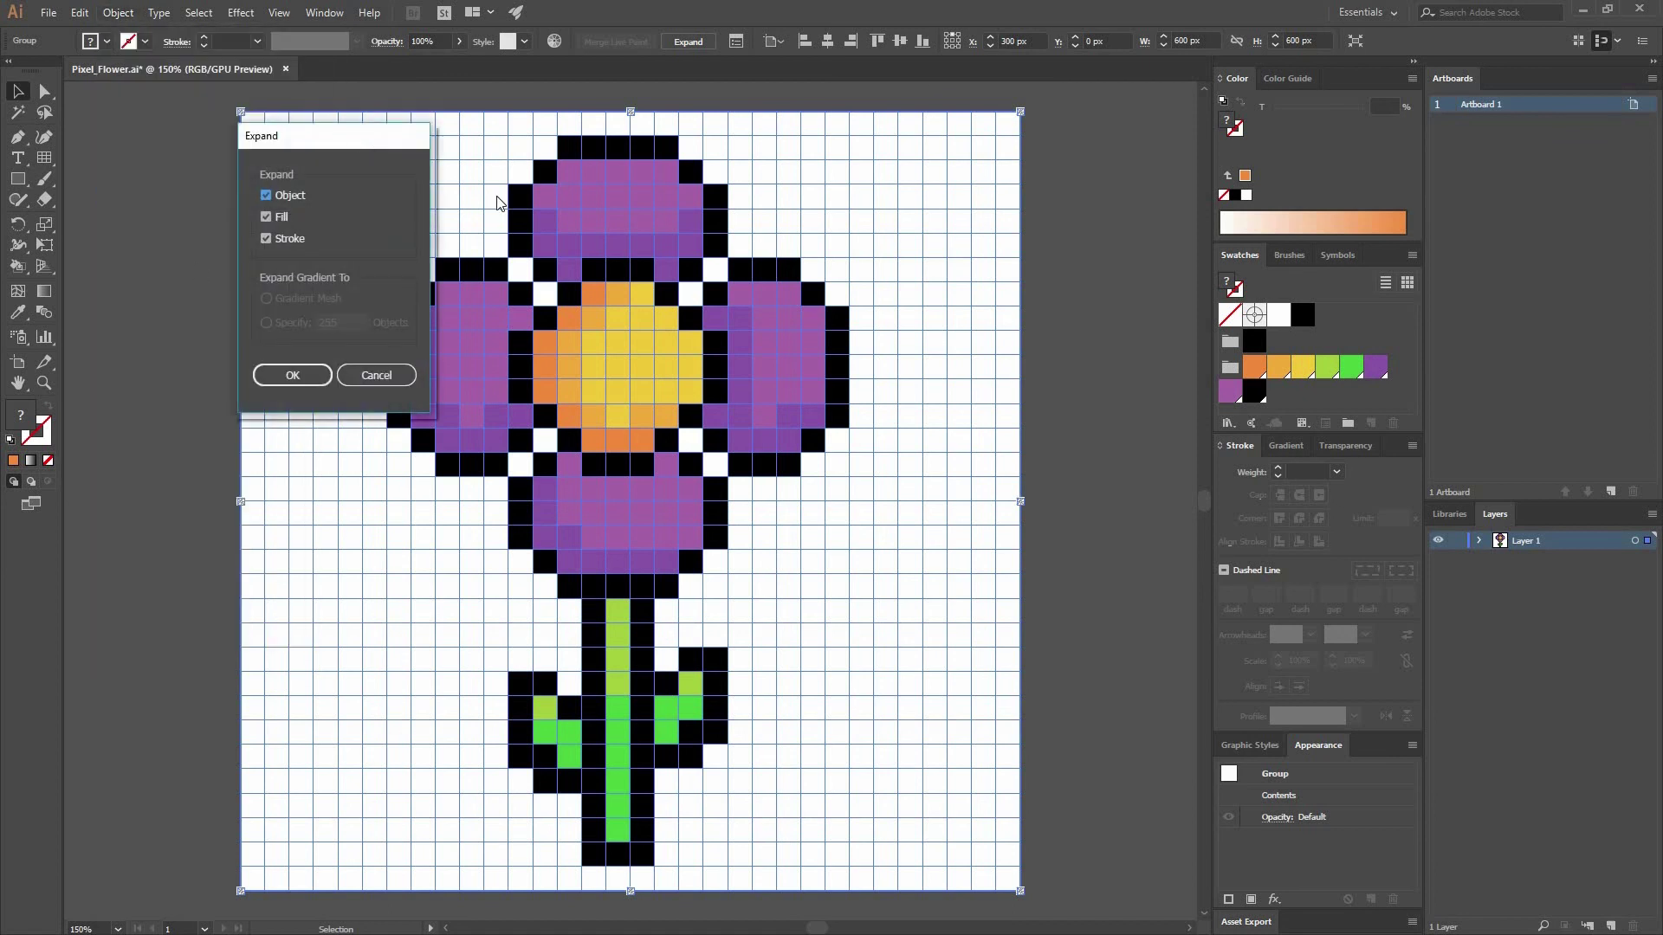
{"action": "left_click", "coordinate": [291, 375]}
{"action": "left_click", "coordinate": [896, 431]}
{"action": "left_click", "coordinate": [649, 372]}
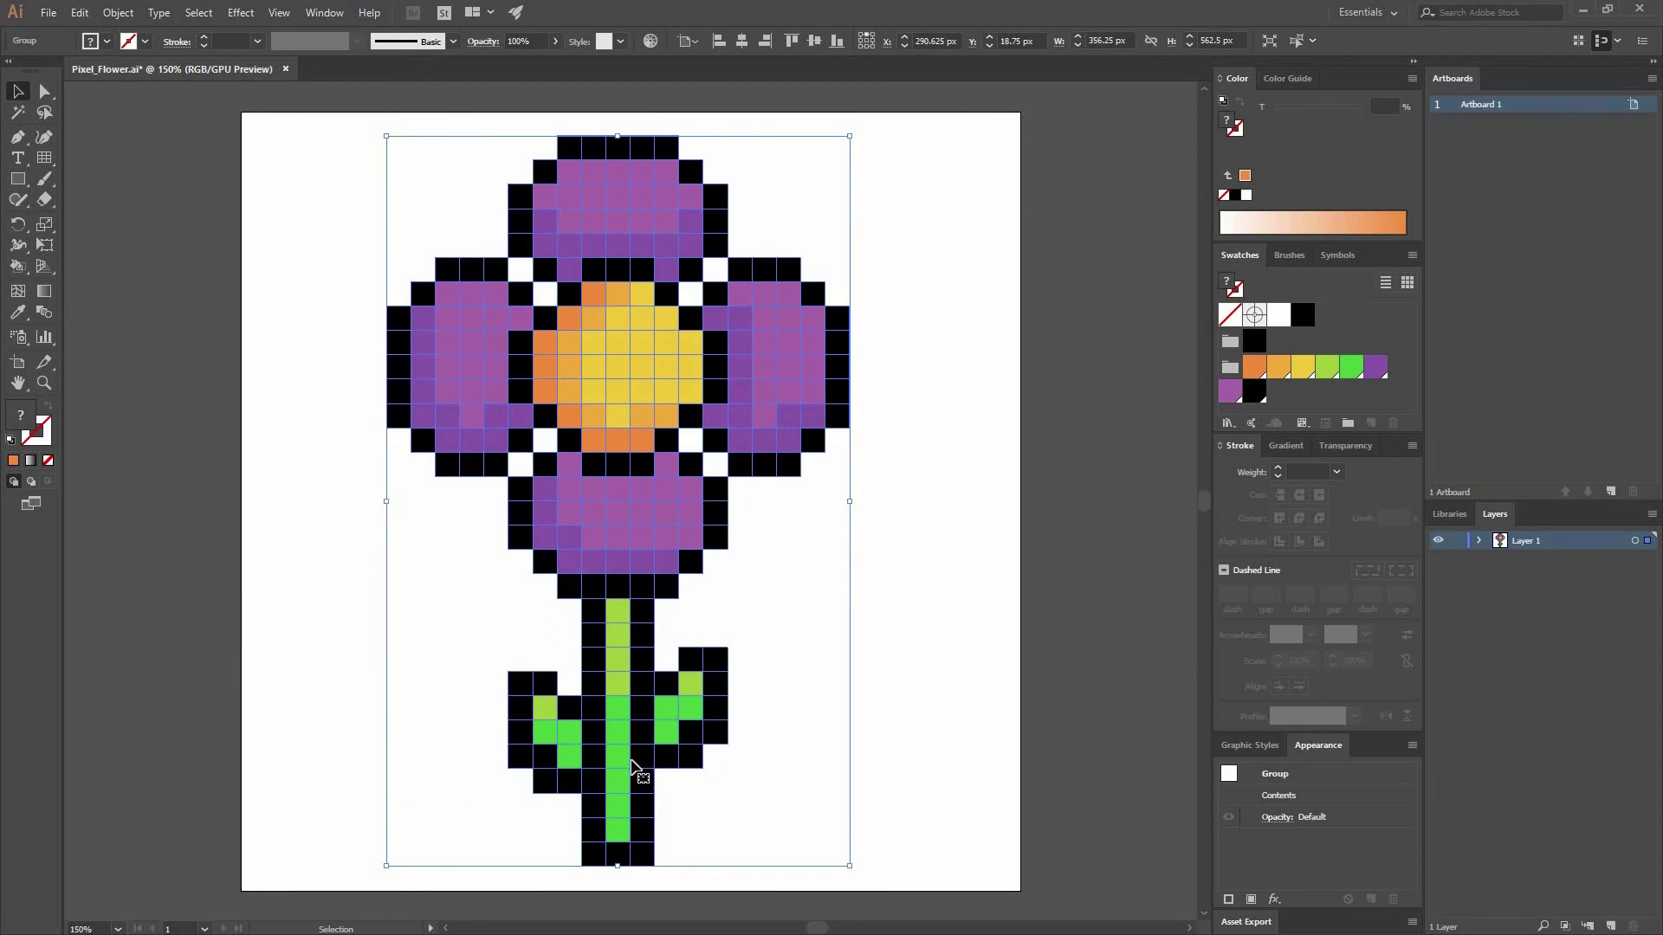
{"action": "left_click", "coordinate": [835, 623]}
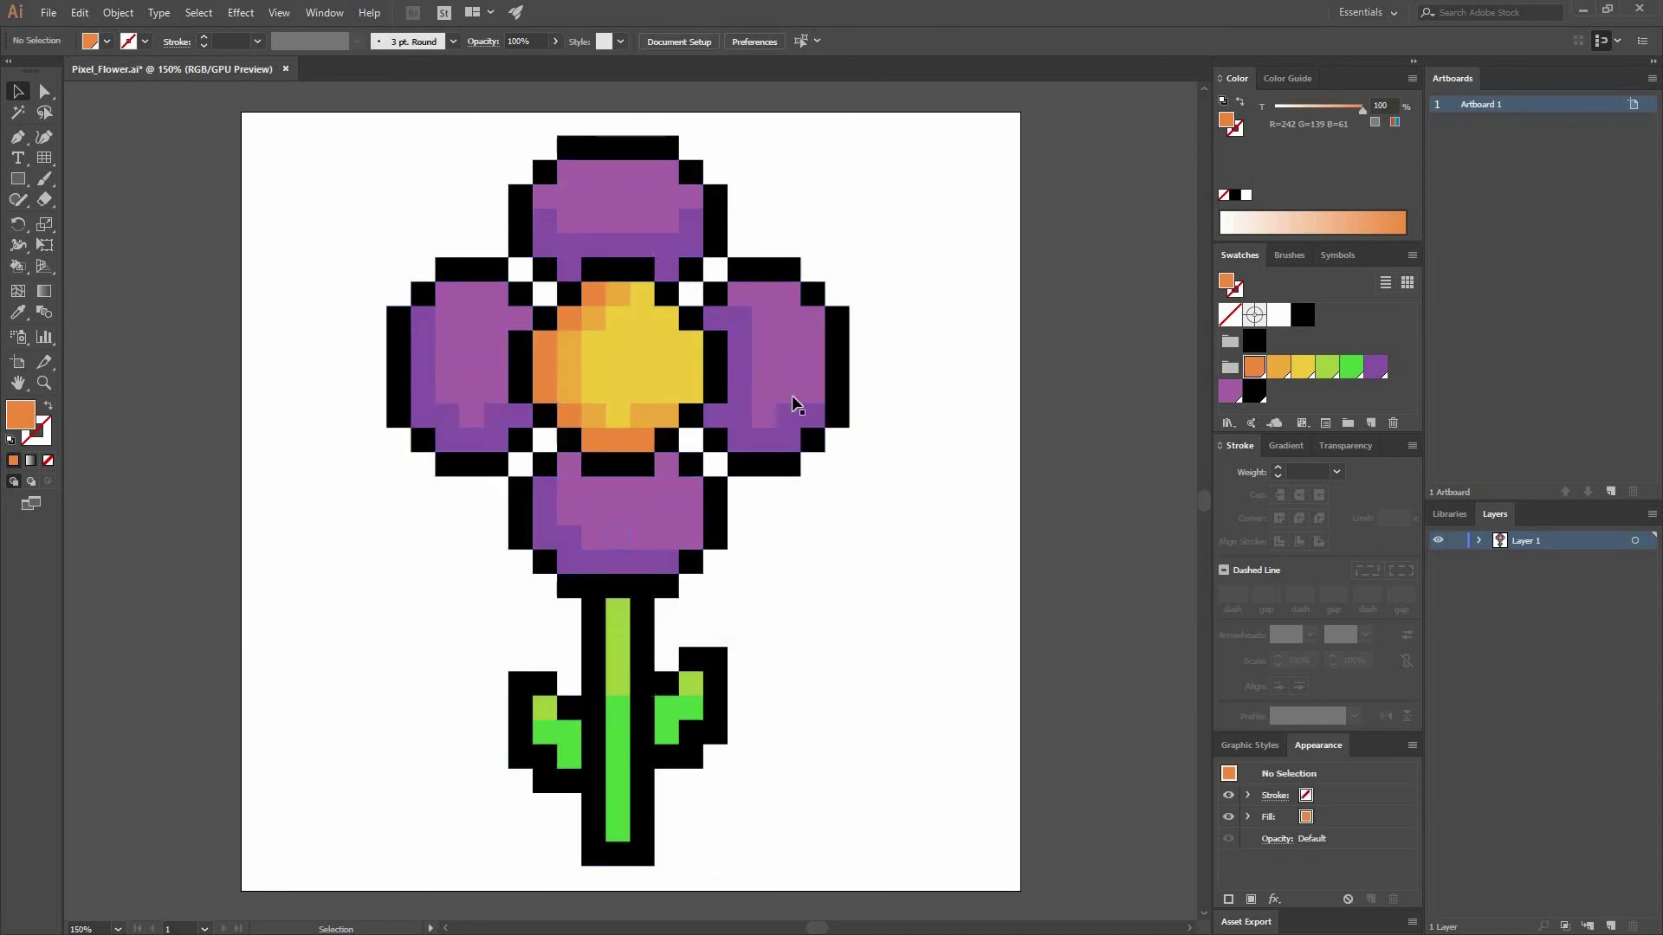